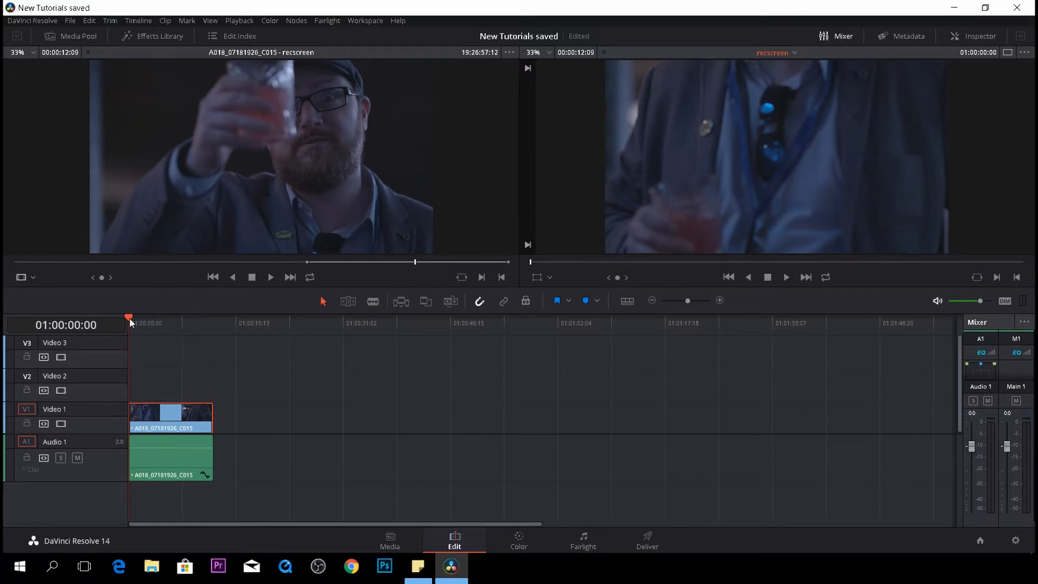
- Play and frame-step through the clip to find the moment the man raises his glass
key(space)
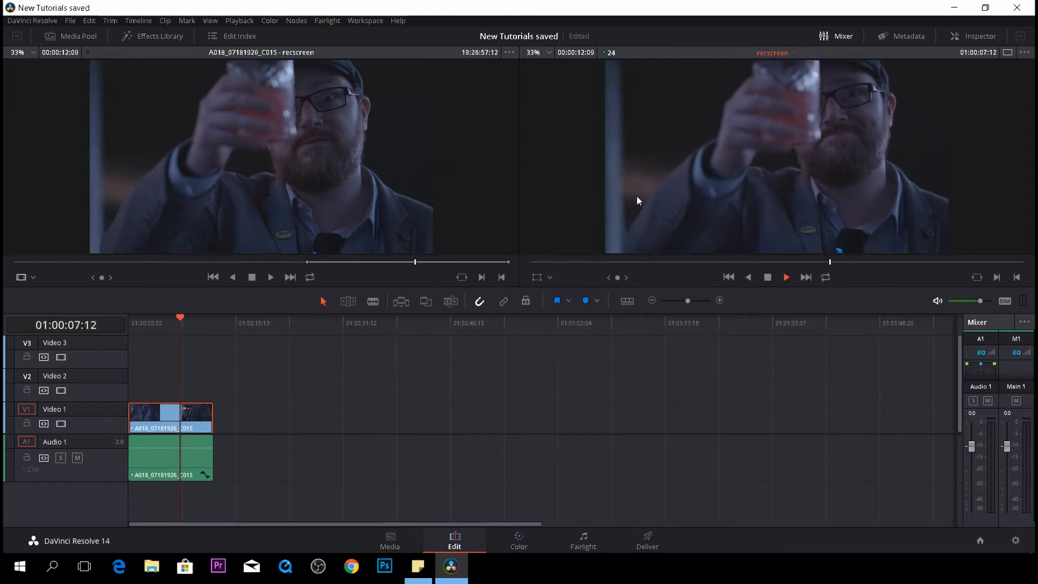
key(space)
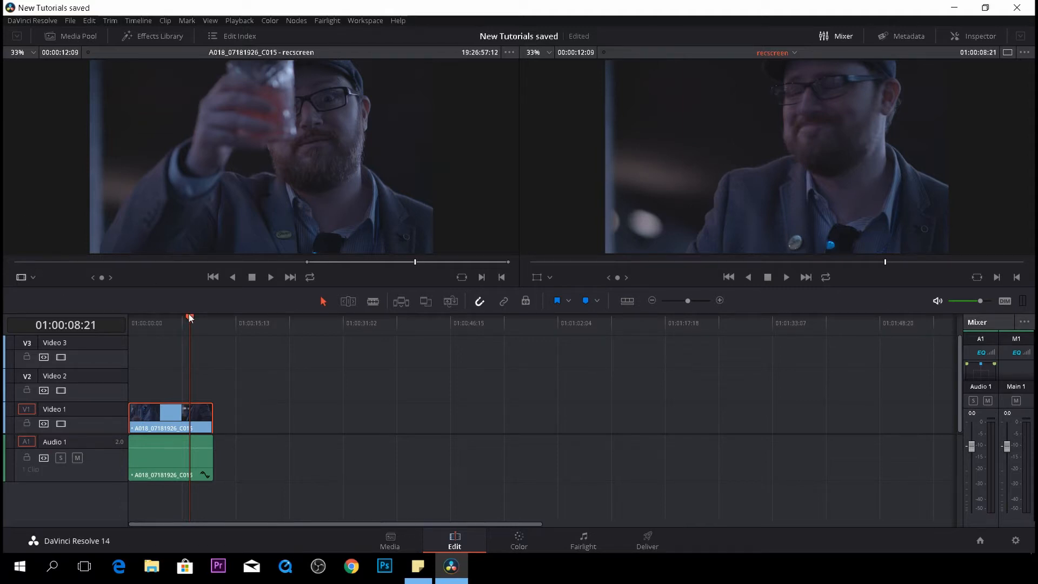
key(j)
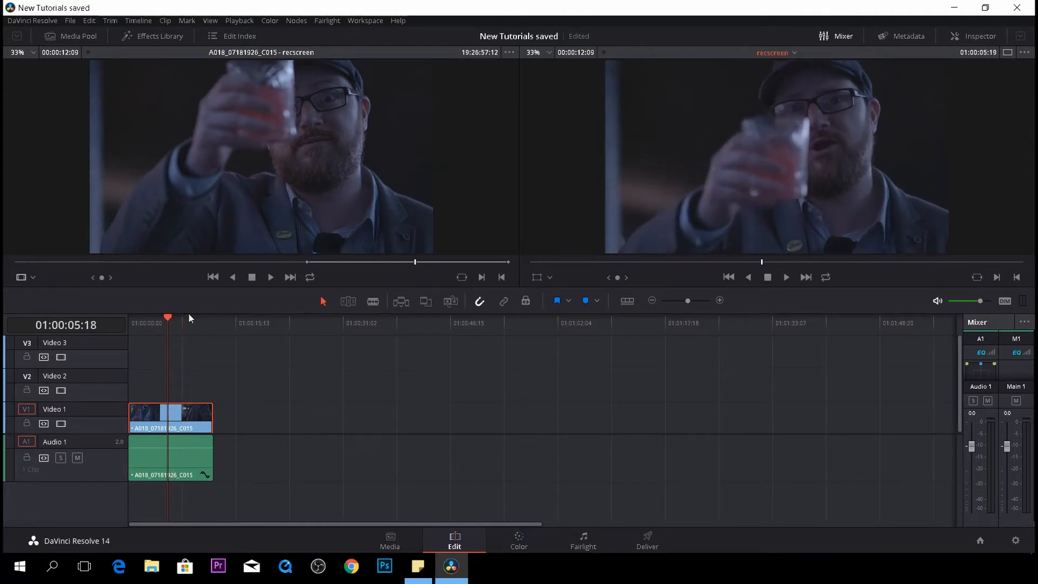
key(Right)
key(Right)
key(Right)
key(Right)
key(Right)
key(Right)
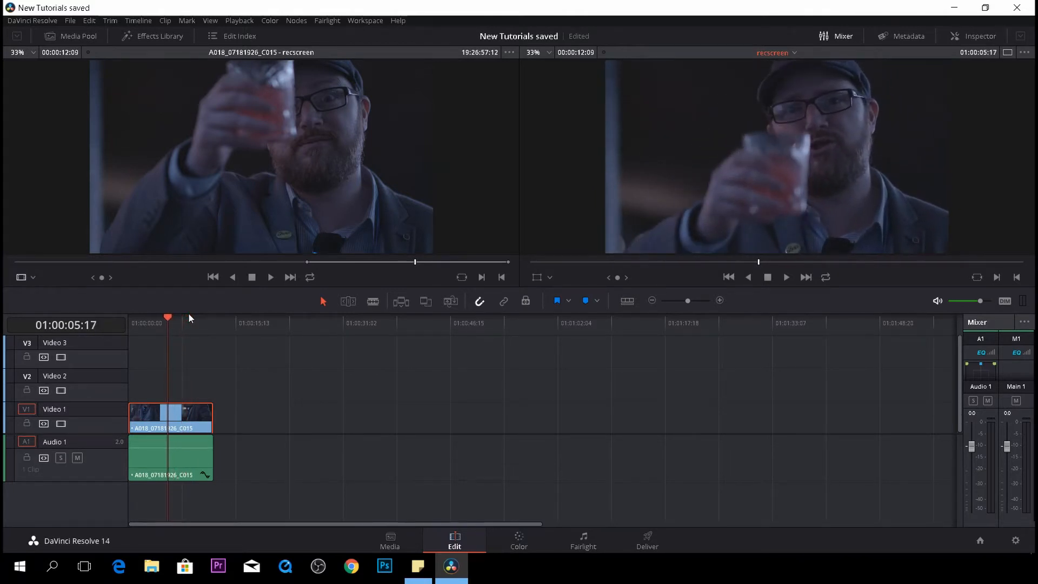
key(Left)
key(Left)
key(Left)
key(Left)
key(Left)
key(Left)
key(Left)
key(Left)
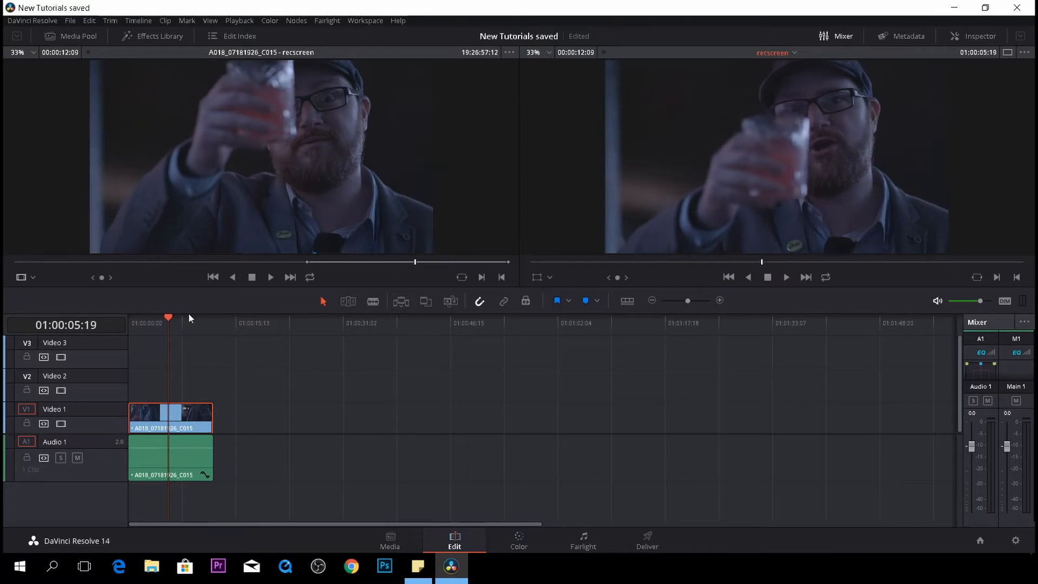
key(Right)
key(Right)
key(Right)
key(Right)
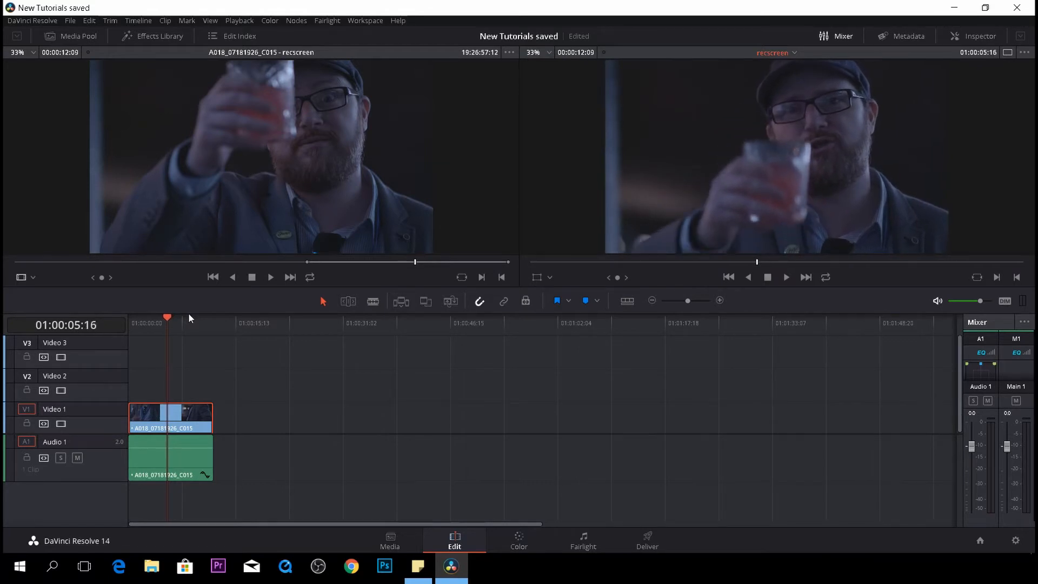
key(Left)
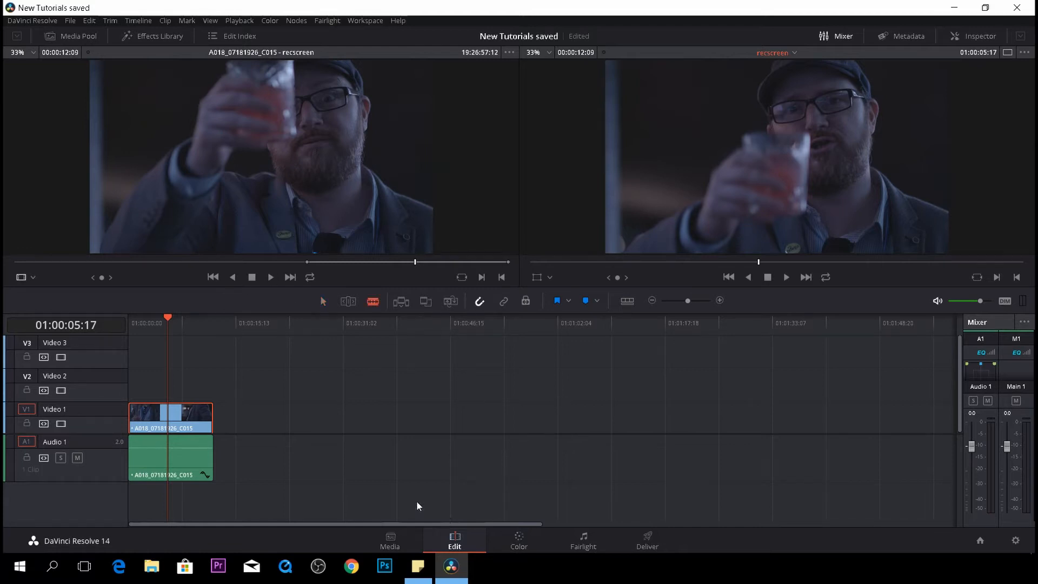
- Split the clip at the playhead and turn the second segment into a freeze frame
click(168, 418)
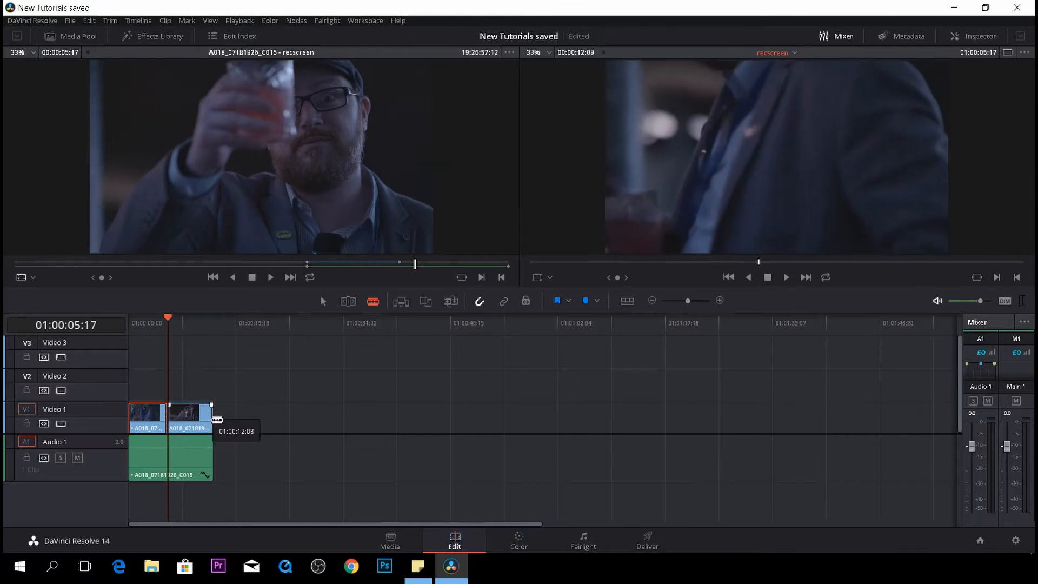
right_click(196, 422)
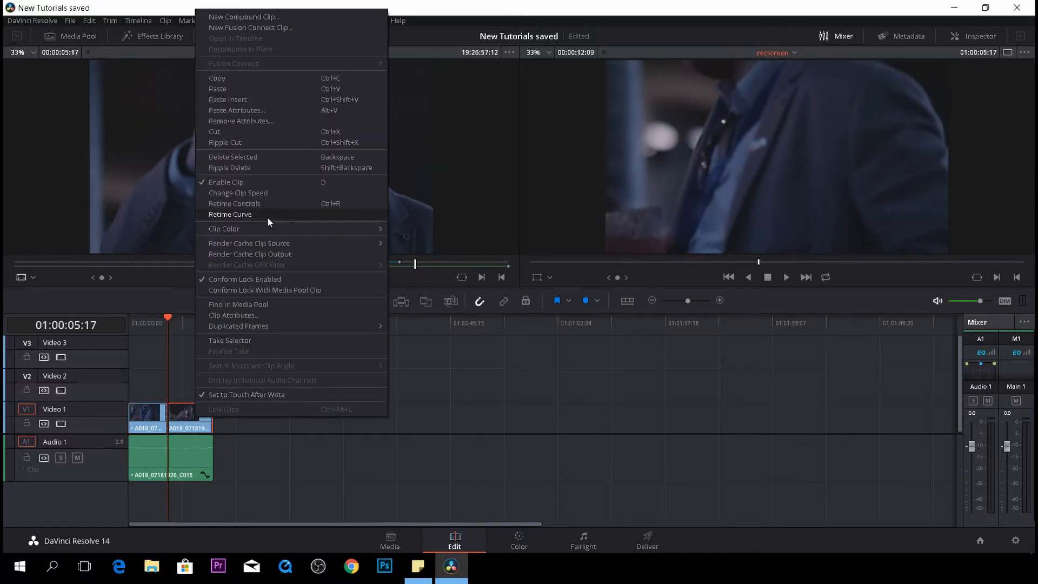
click(268, 192)
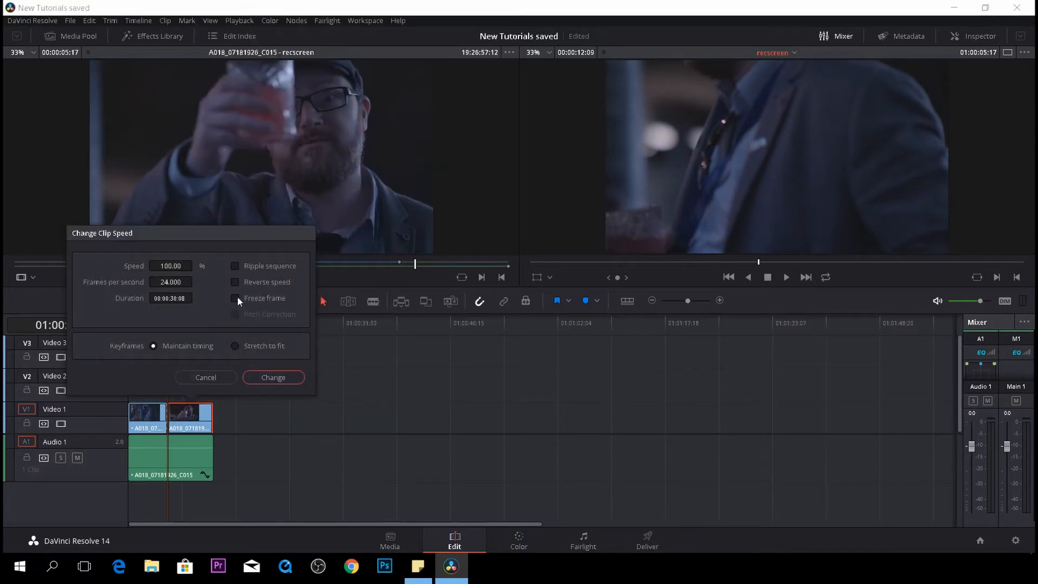
click(235, 298)
click(273, 378)
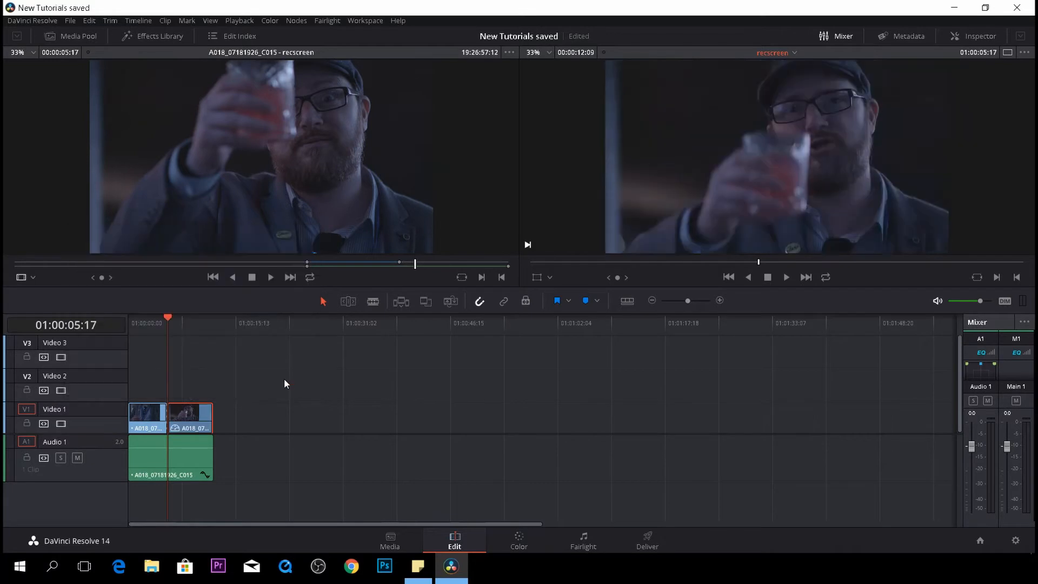
- Review the edit from the start and move the freeze-frame segment further along the Video 1 track
mouse_move(169, 316)
mouse_down()
mouse_move(205, 330)
mouse_move(153, 325)
mouse_up()
key(space)
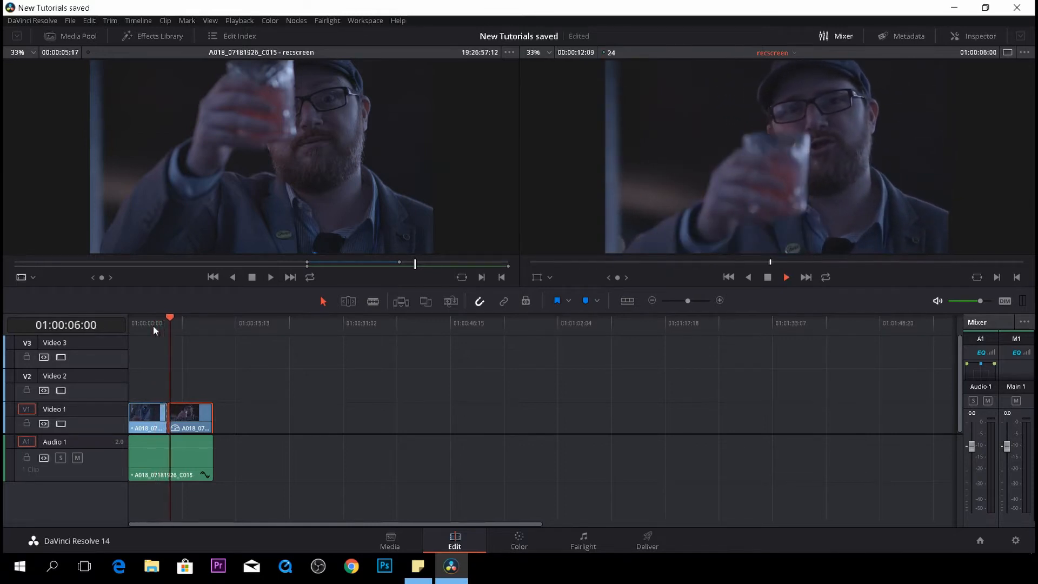
key(space)
drag(193, 415, 355, 410)
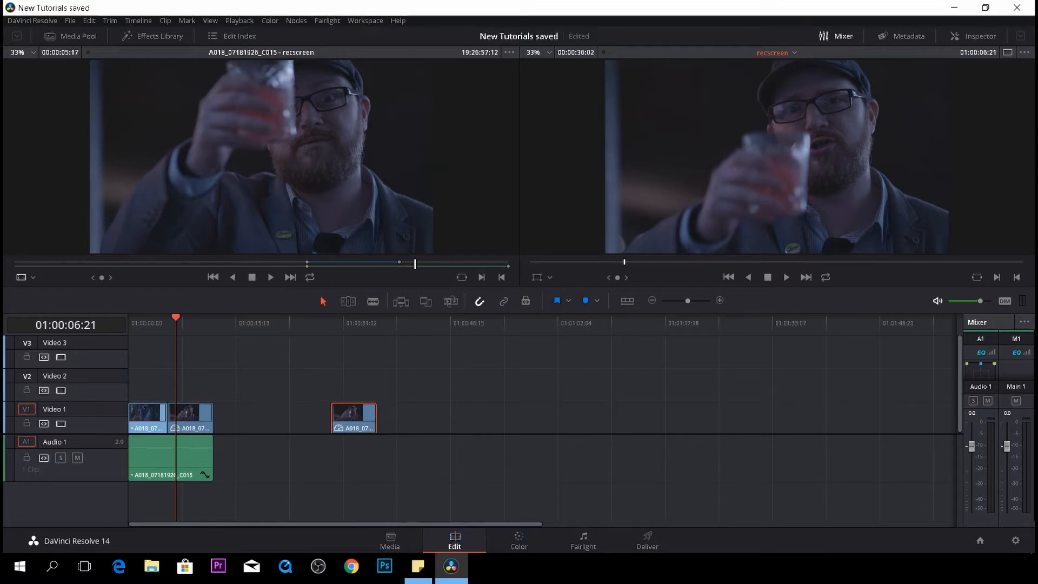
- On the Color page, grade clip 01 with Lift at -0.06, Gain at 1.56 and Gamma at 0.11
click(520, 540)
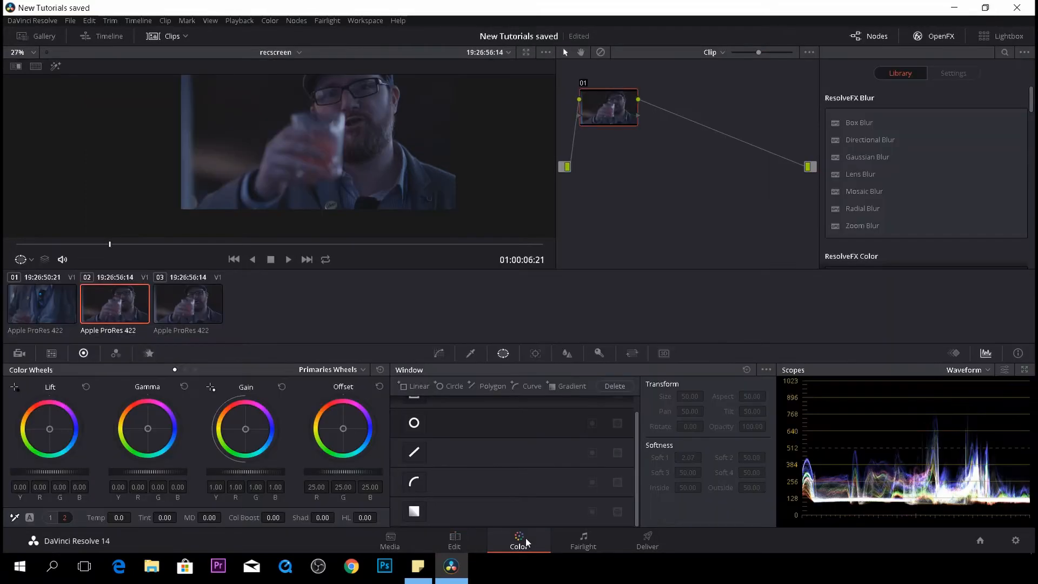
click(47, 301)
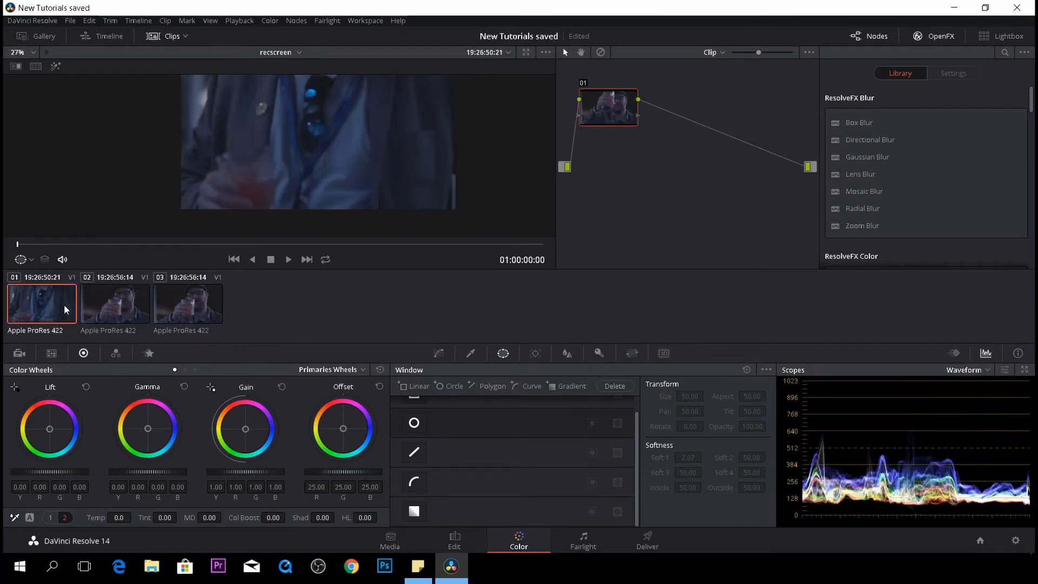
scroll(259, 179, down, 1)
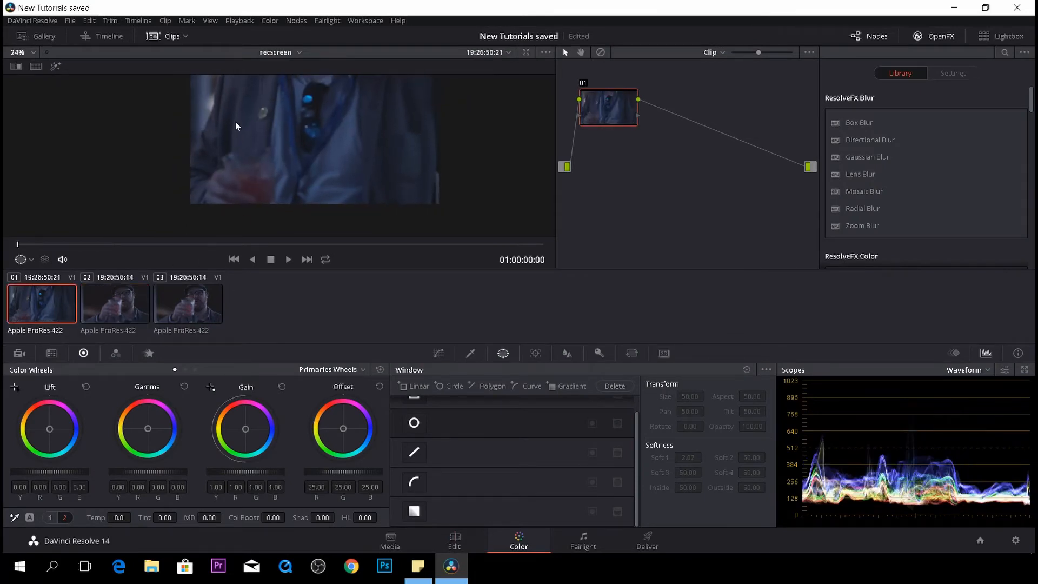
drag(19, 244, 266, 263)
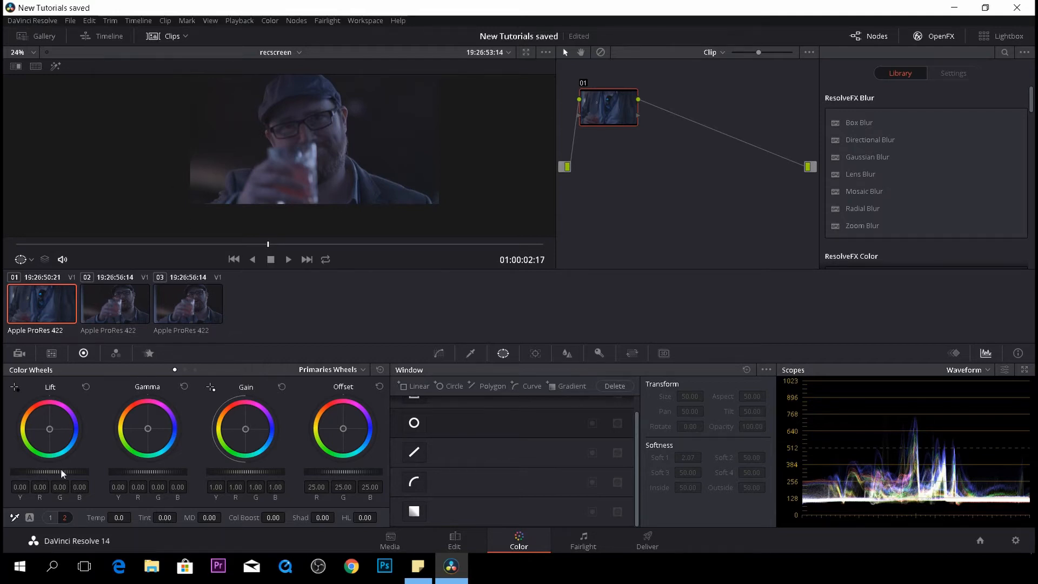
drag(50, 472, 33, 472)
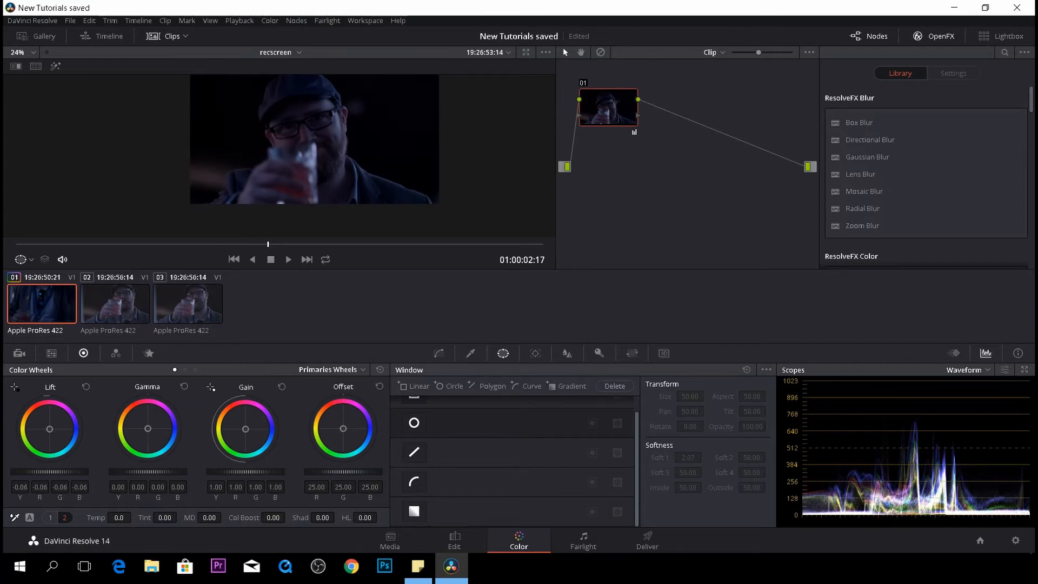
drag(246, 472, 288, 472)
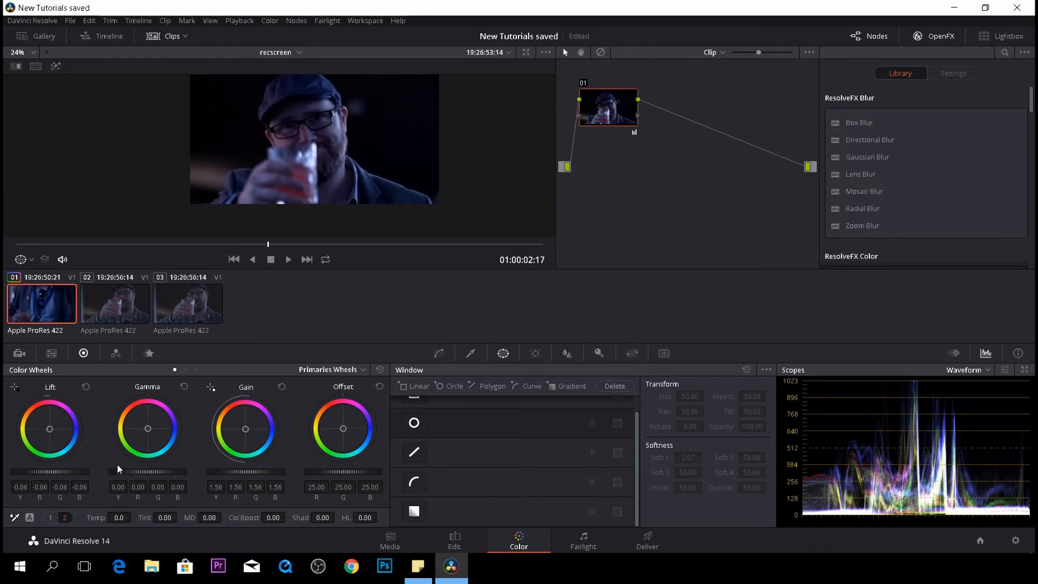
drag(129, 472, 145, 472)
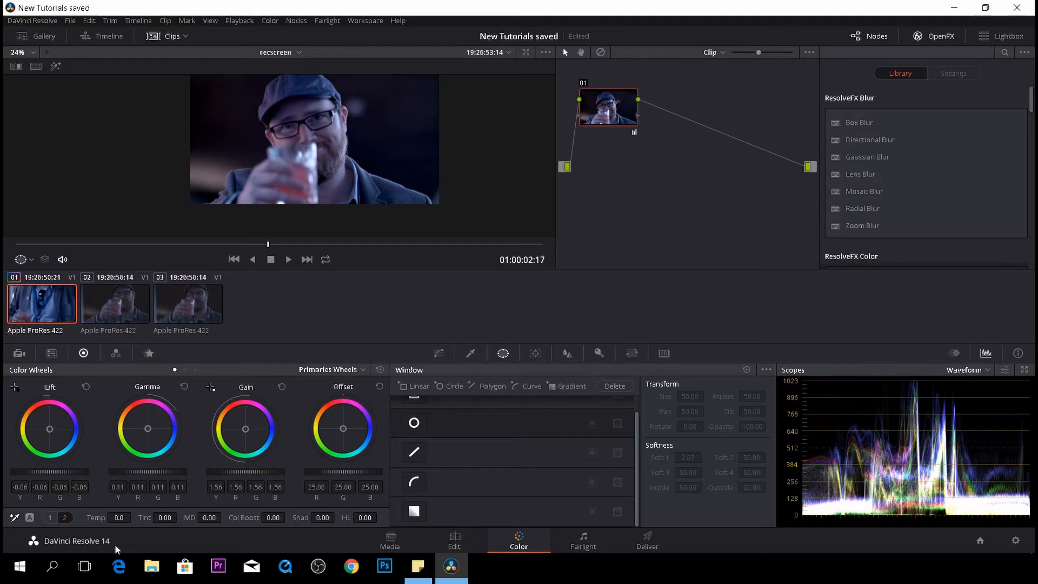
- Set the clip's contrast to 1.126 and its temperature to 490.0
click(55, 519)
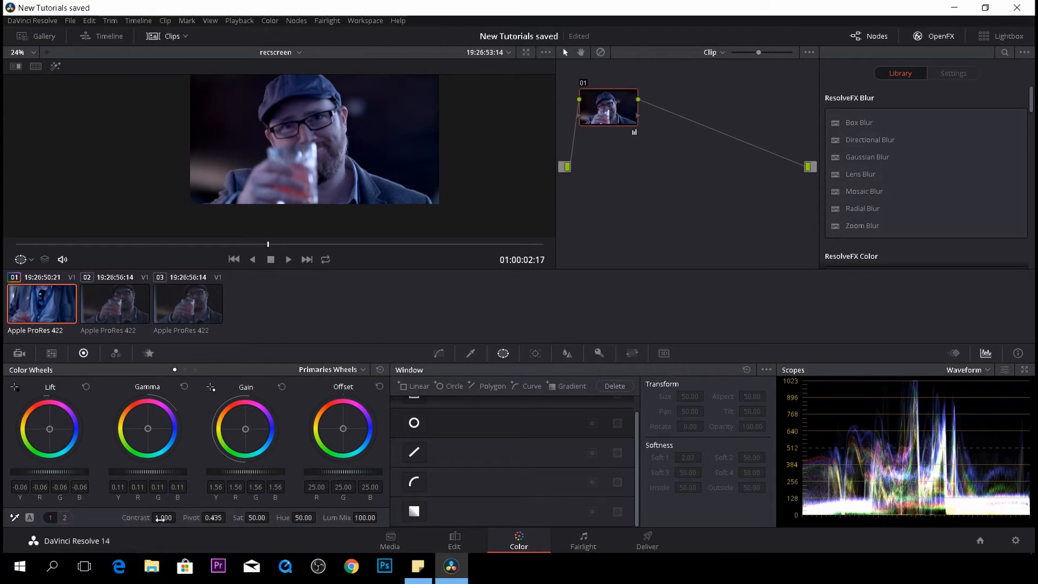
drag(163, 517, 203, 517)
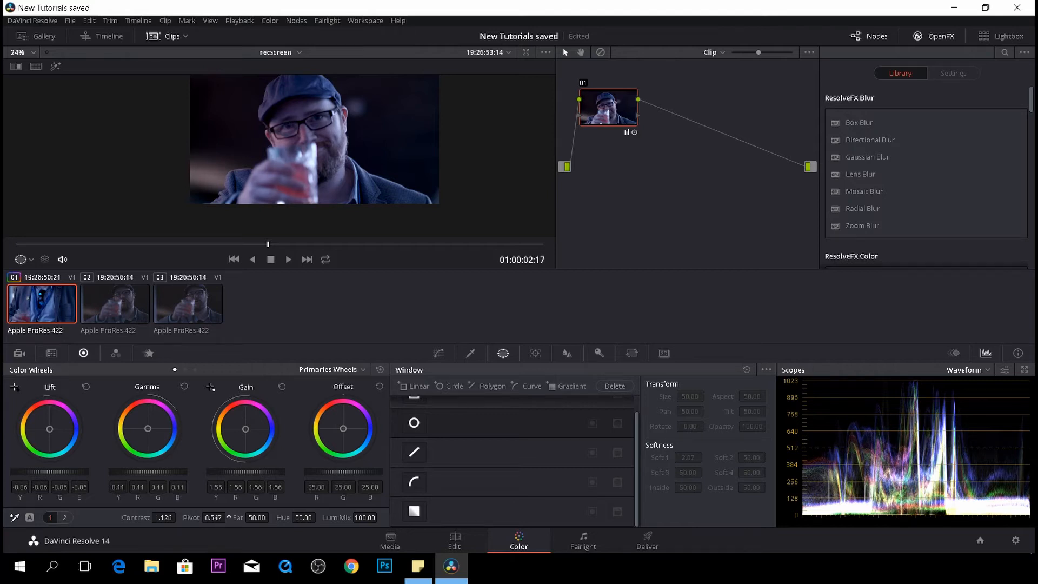
click(65, 518)
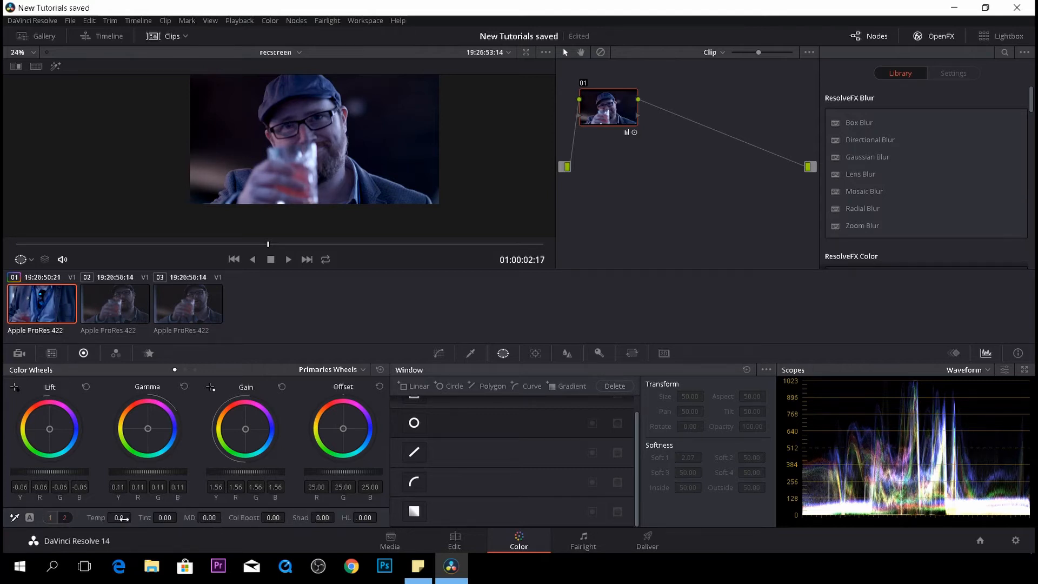
drag(115, 518, 134, 517)
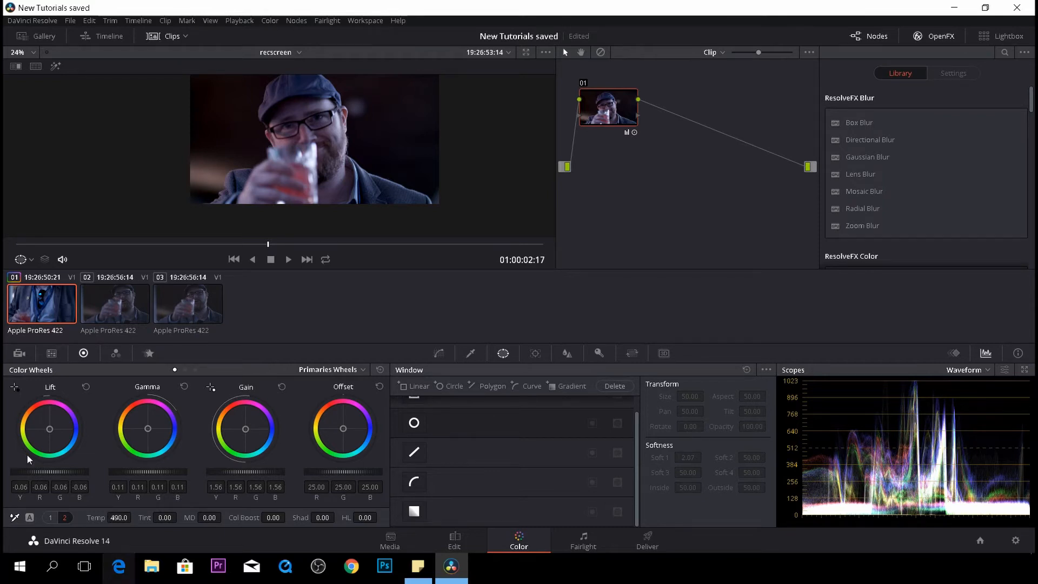
- Copy clip 02's grade onto clip 03 and reselect clip 02
click(120, 314)
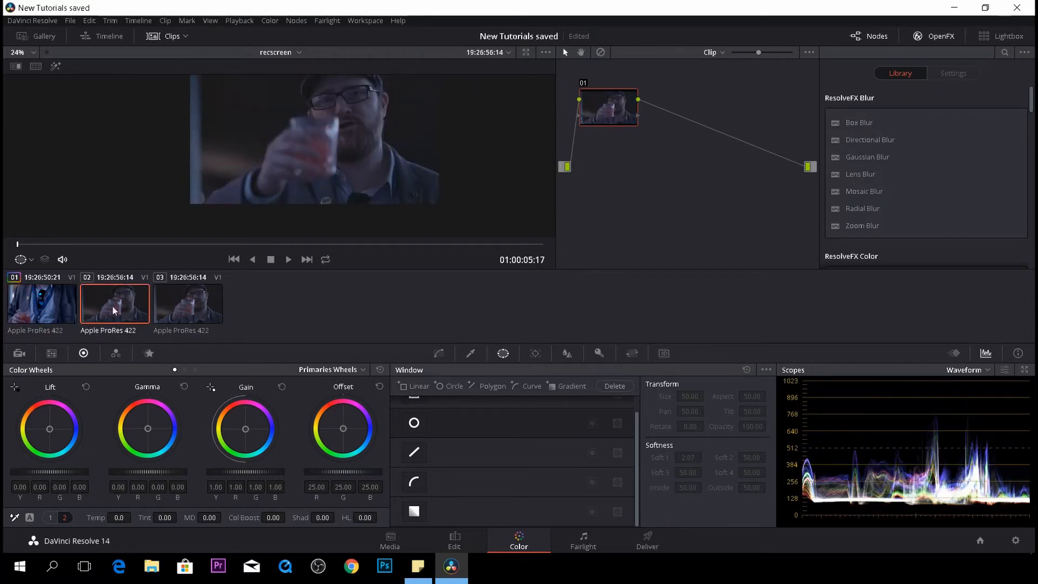
click(175, 312)
middle_click(118, 309)
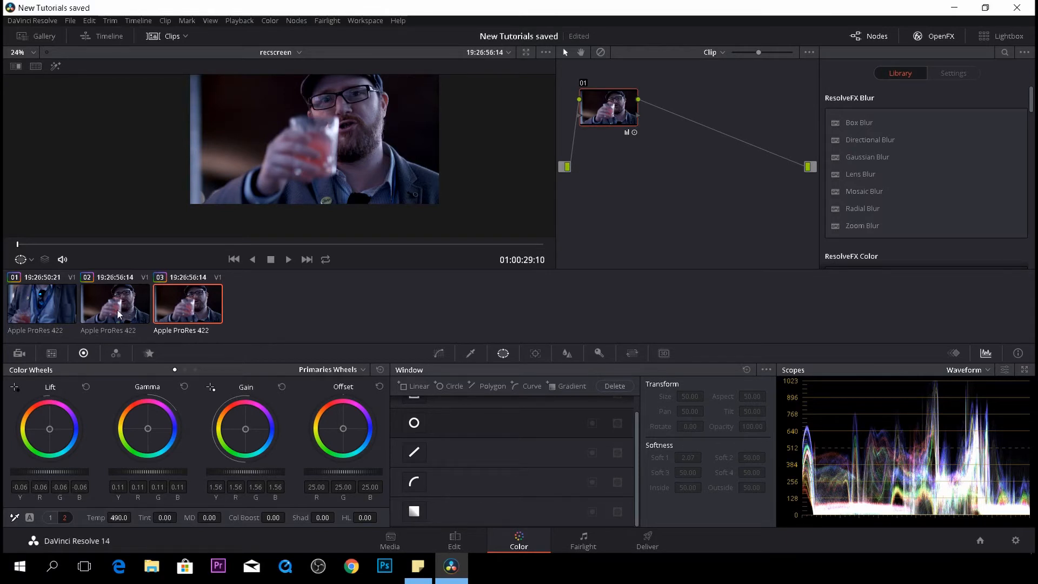
click(118, 311)
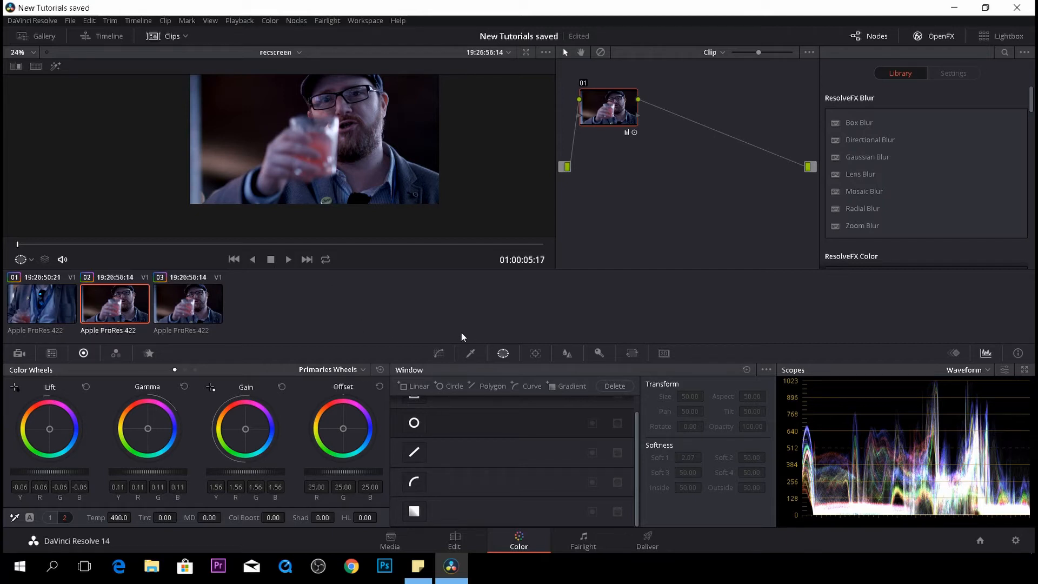
- Add a serial node and start a curve window, placing points along the man's shoulder
key(alt+s)
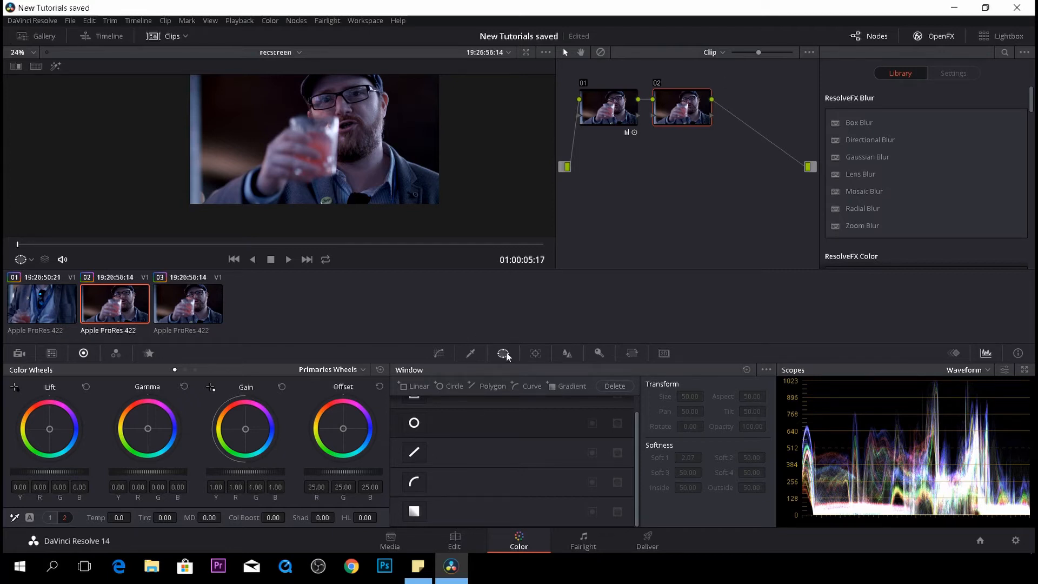
click(414, 481)
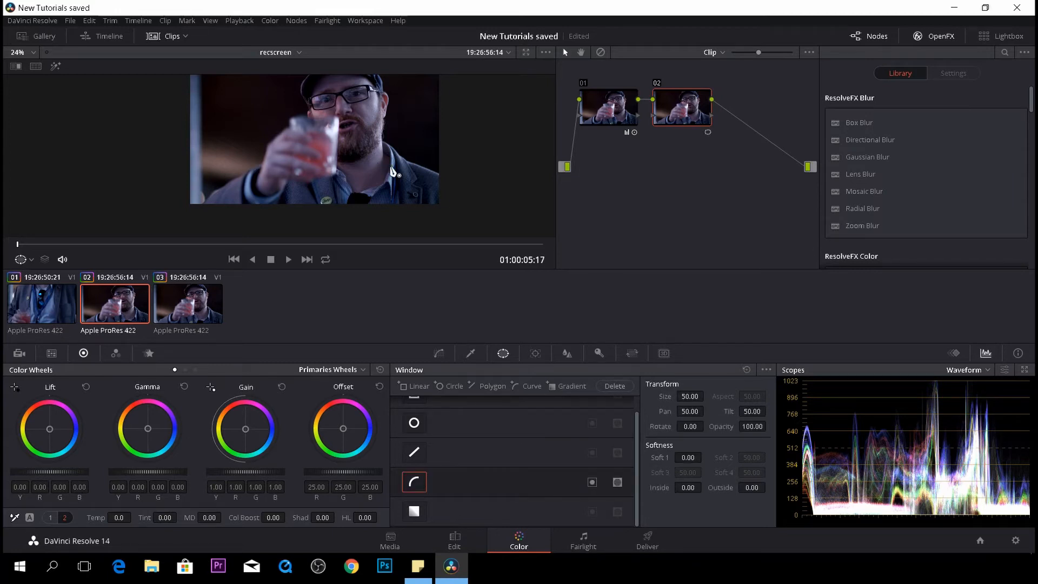
scroll(396, 171, up, 3)
drag(480, 155, 268, 177)
scroll(394, 225, up, 3)
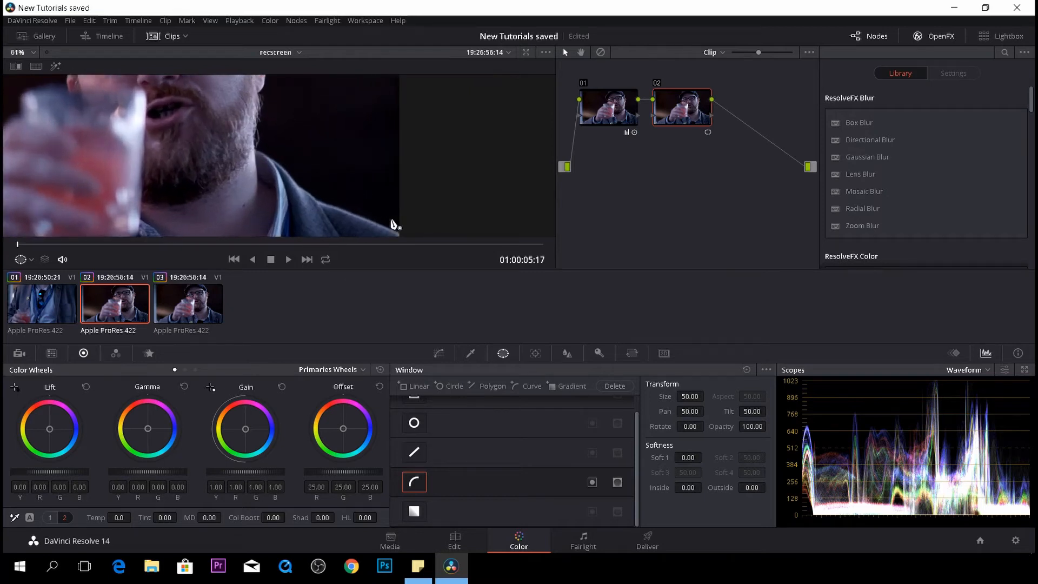
click(412, 166)
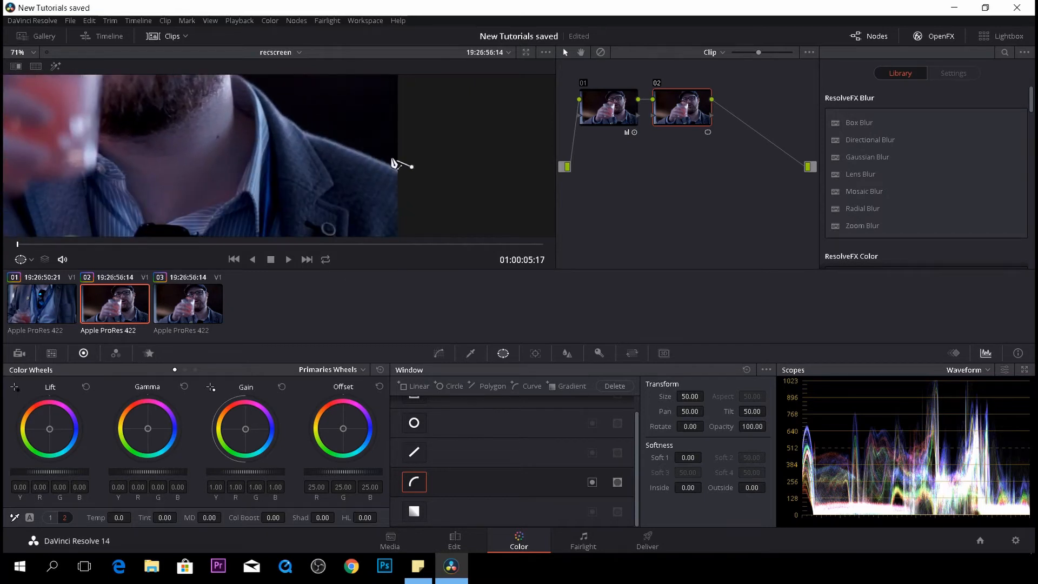
click(345, 141)
drag(304, 125, 266, 172)
scroll(264, 81, up, 1)
scroll(269, 177, up, 1)
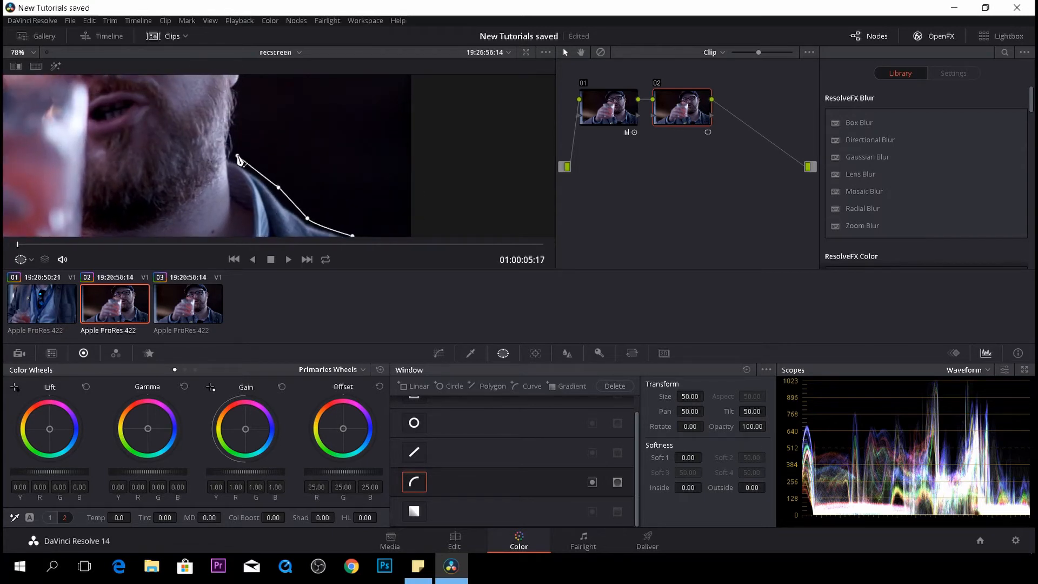
- Continue placing curve window points up the man's shoulder and along the side of his head
click(238, 157)
drag(236, 123, 259, 180)
click(243, 93)
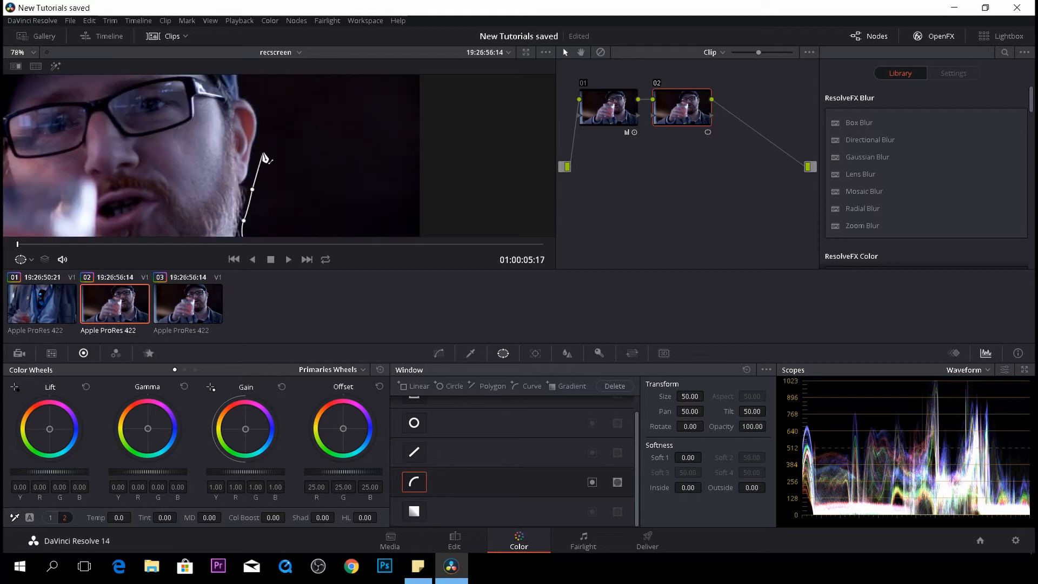
click(261, 146)
click(266, 117)
click(252, 94)
scroll(253, 102, up, 2)
scroll(253, 108, down, 5)
drag(252, 91, 254, 198)
click(251, 190)
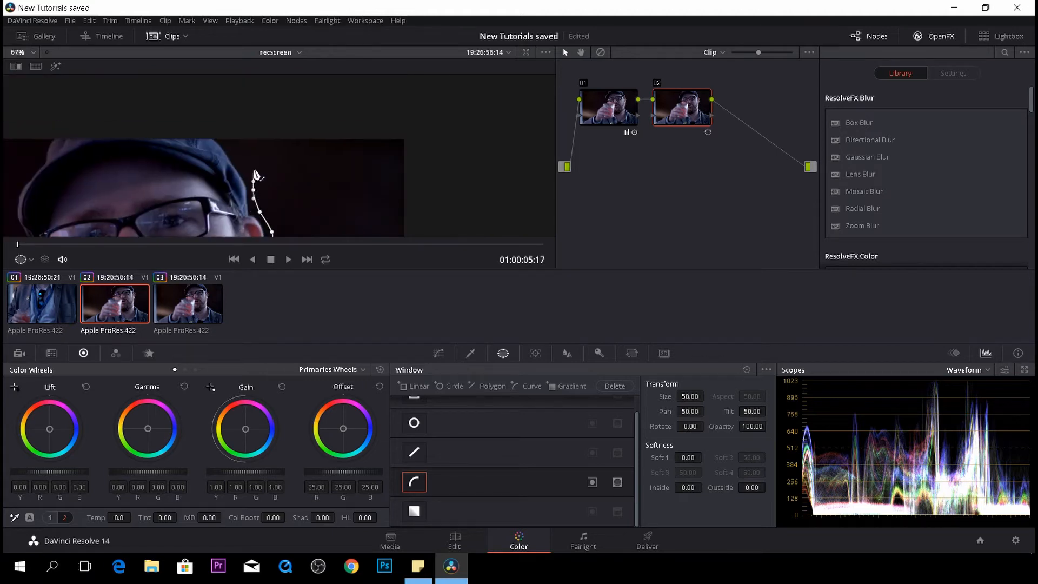
click(248, 164)
click(218, 129)
drag(43, 133, 259, 158)
scroll(258, 159, up, 10)
click(258, 146)
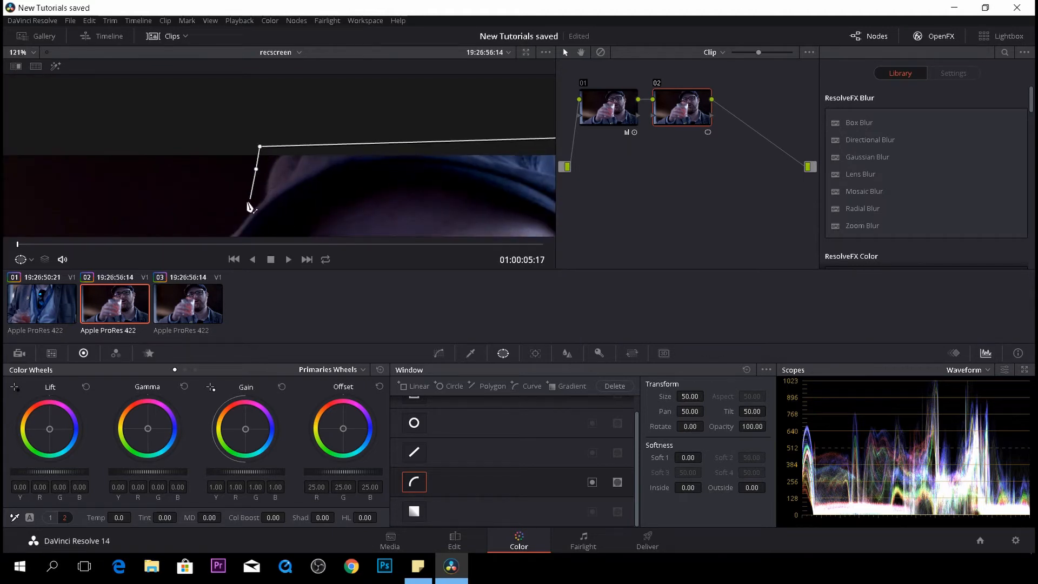
- Add further curve points along the back of the head, then undo the last three points
click(248, 204)
click(237, 219)
drag(237, 221, 244, 115)
click(203, 161)
drag(203, 201, 204, 116)
click(202, 120)
click(236, 140)
click(241, 181)
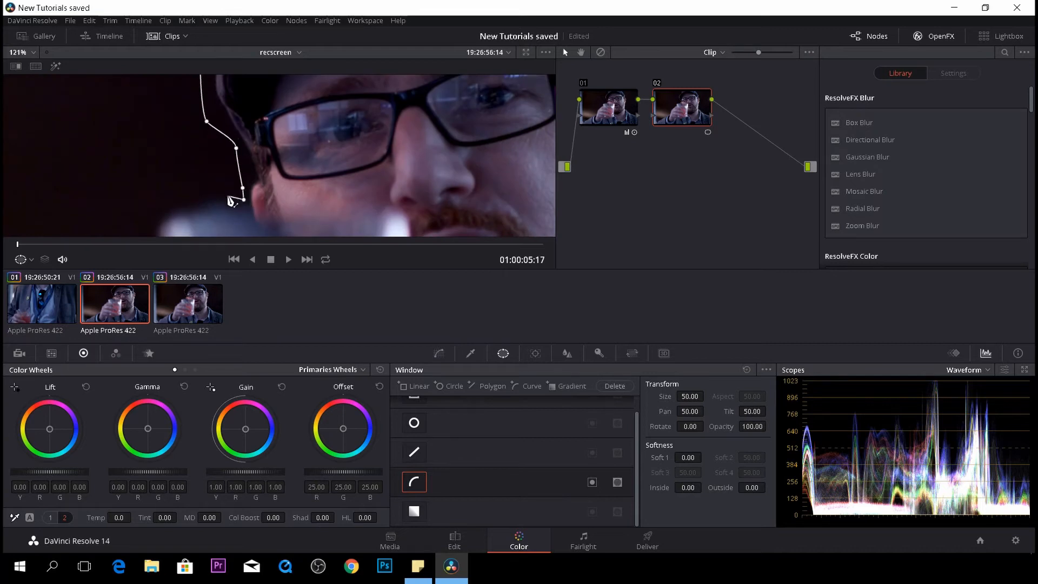
key(ctrl+z)
key(ctrl+z)
key(ctrl+z)
- Re-place curve points around the back of the head and down along the far shoulder
click(220, 128)
click(232, 152)
click(239, 176)
click(210, 189)
click(146, 201)
drag(147, 204, 151, 96)
drag(151, 117, 158, 138)
drag(128, 164, 117, 174)
drag(69, 224, 195, 127)
scroll(194, 128, up, 1)
click(175, 139)
drag(142, 197, 139, 218)
drag(153, 211, 133, 138)
drag(86, 166, 74, 169)
drag(30, 198, 106, 117)
click(75, 141)
click(11, 178)
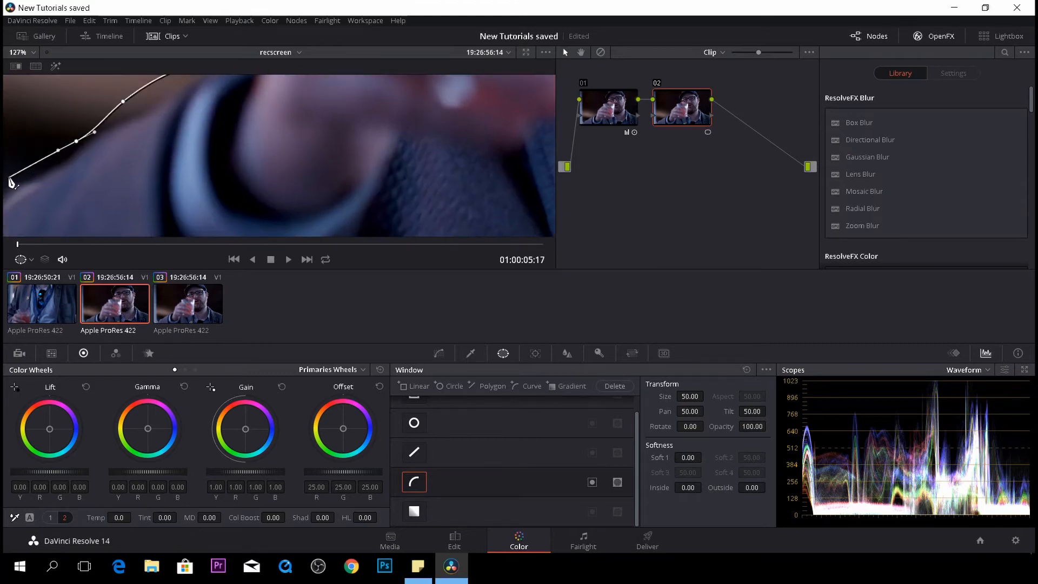
- Extend the curve down to the frame's lower left corner
drag(11, 179, 117, 106)
scroll(117, 106, up, 1)
click(65, 153)
drag(44, 172, 41, 185)
click(30, 199)
scroll(42, 186, down, 12)
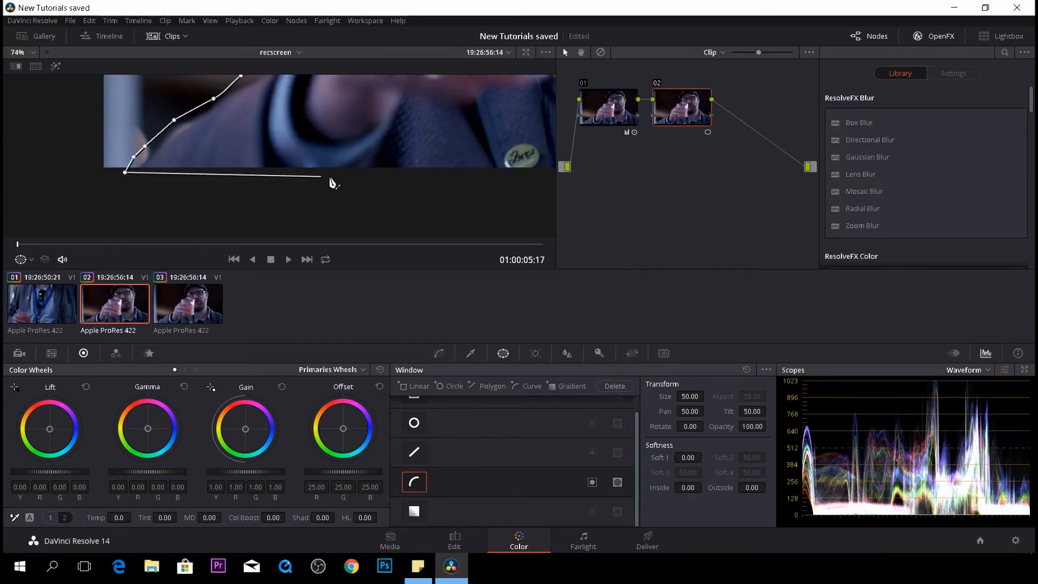
- Run the curve along the bottom and up the right side, closing the window around the subject
click(380, 175)
drag(411, 153, 219, 133)
click(374, 178)
click(376, 173)
drag(425, 126, 218, 135)
click(298, 183)
drag(310, 76, 296, 125)
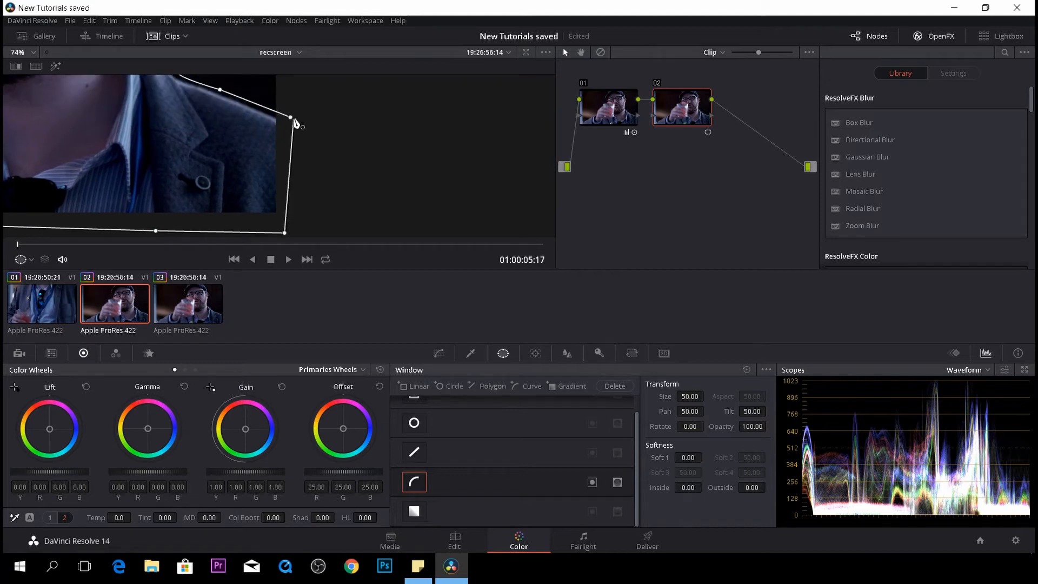
click(290, 117)
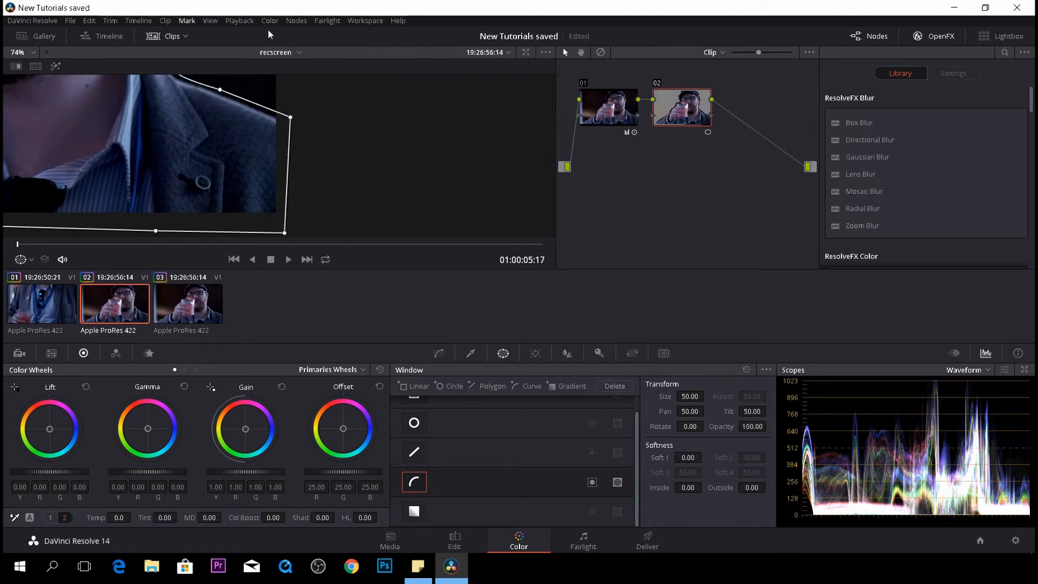
- Turn off the window overlay in the viewer
drag(232, 166, 354, 167)
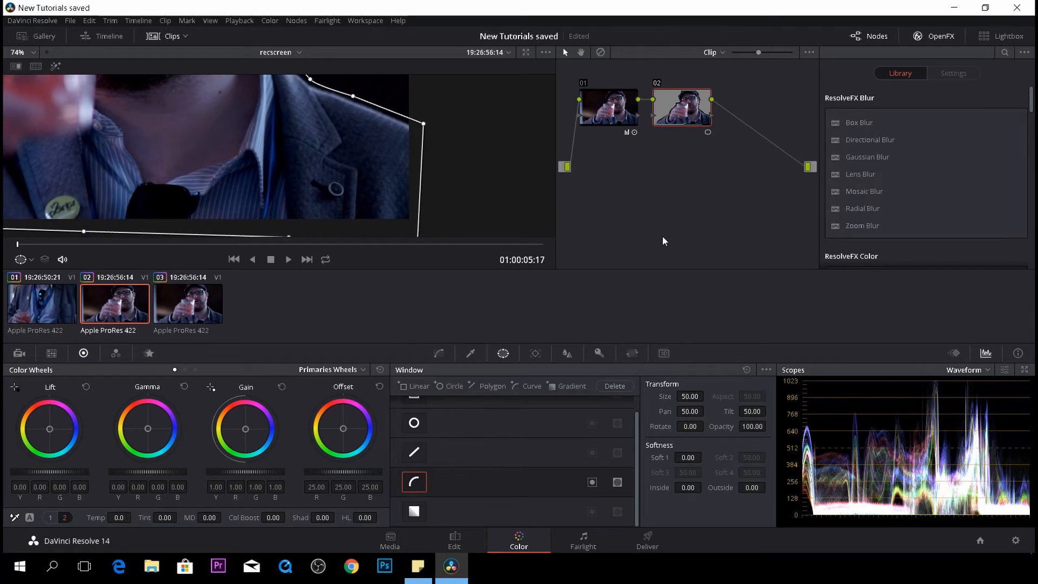
scroll(241, 197, down, 1)
scroll(338, 125, down, 1)
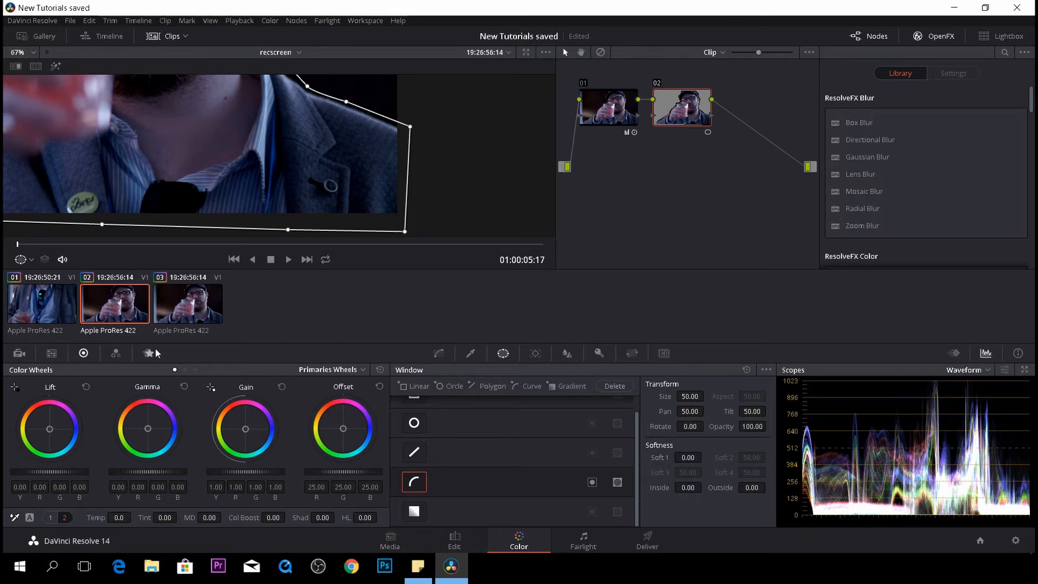
scroll(198, 121, down, 4)
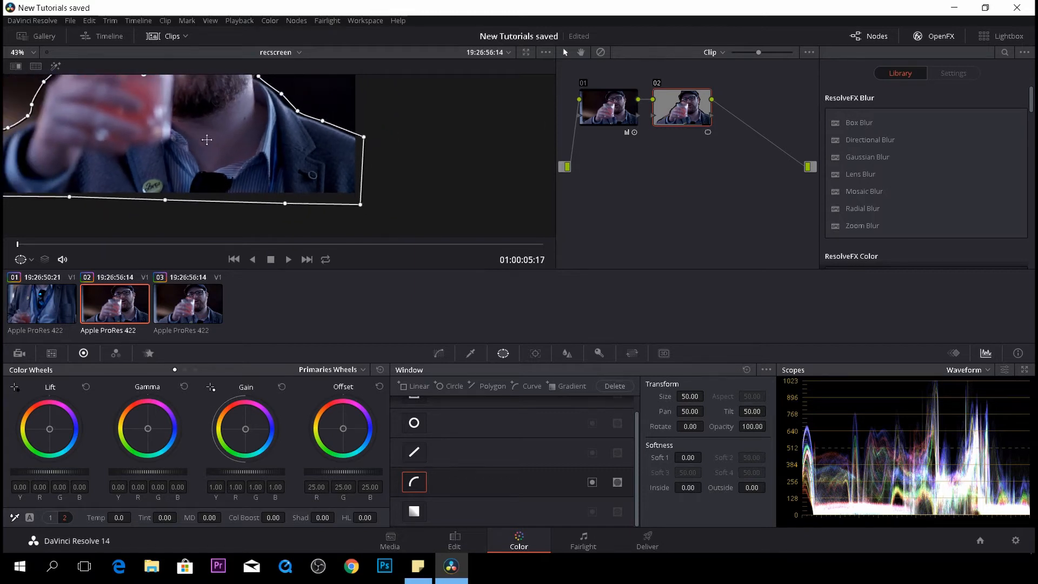
click(29, 262)
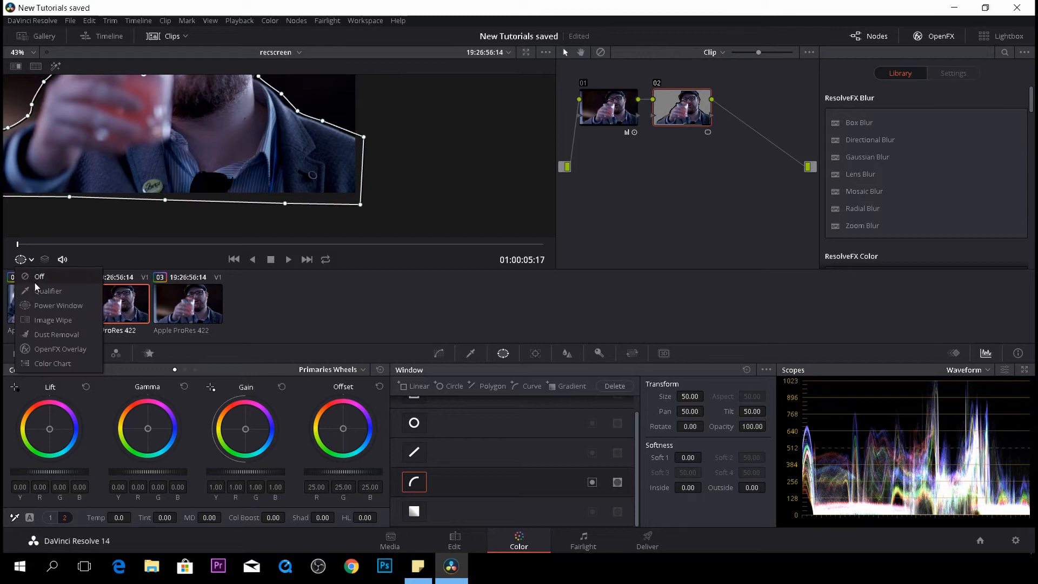
click(38, 276)
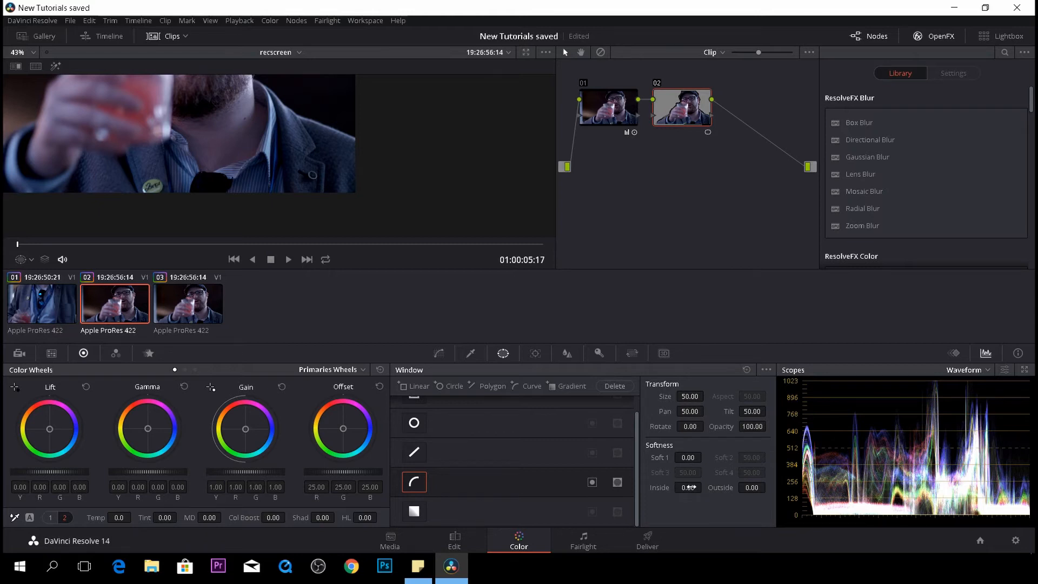
- Soften the window with Soft 1 at 1.00, Inside at 1.62 and Outside at 2.34
drag(705, 487, 757, 487)
scroll(172, 110, down, 3)
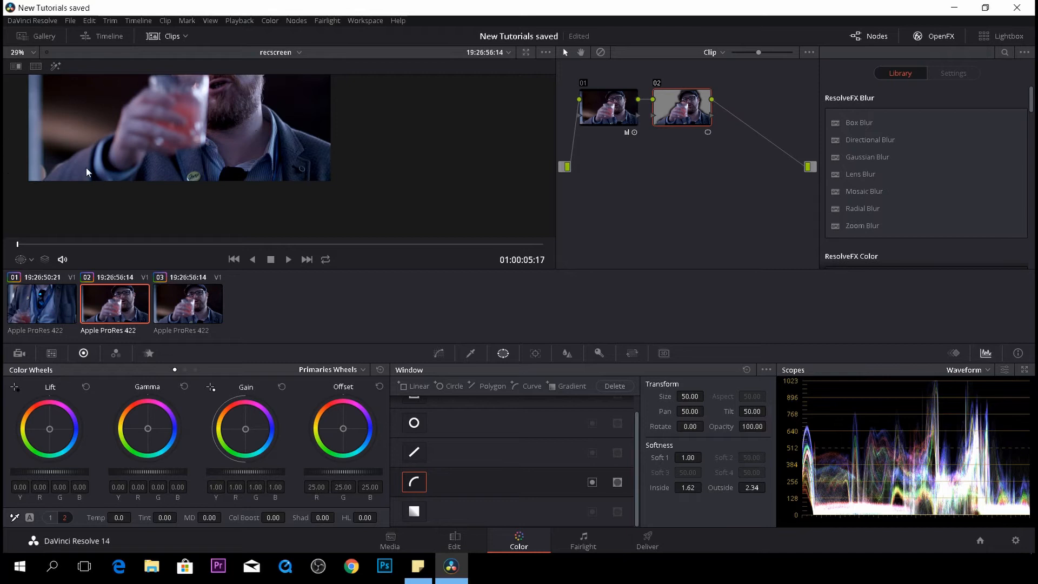
- On the Edit page, move the graded clip up onto the Video 2 track
click(459, 546)
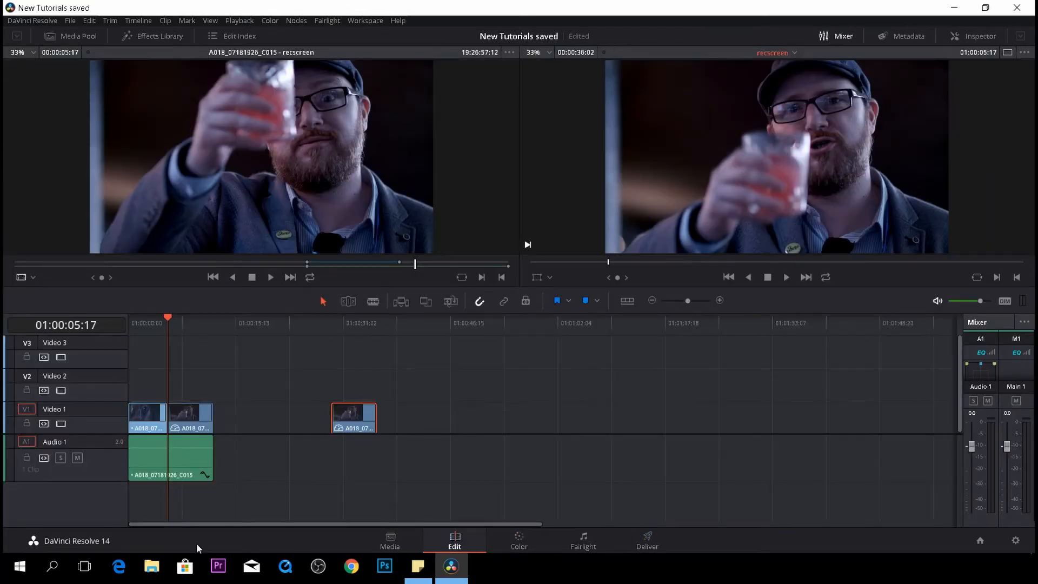
drag(190, 415, 190, 396)
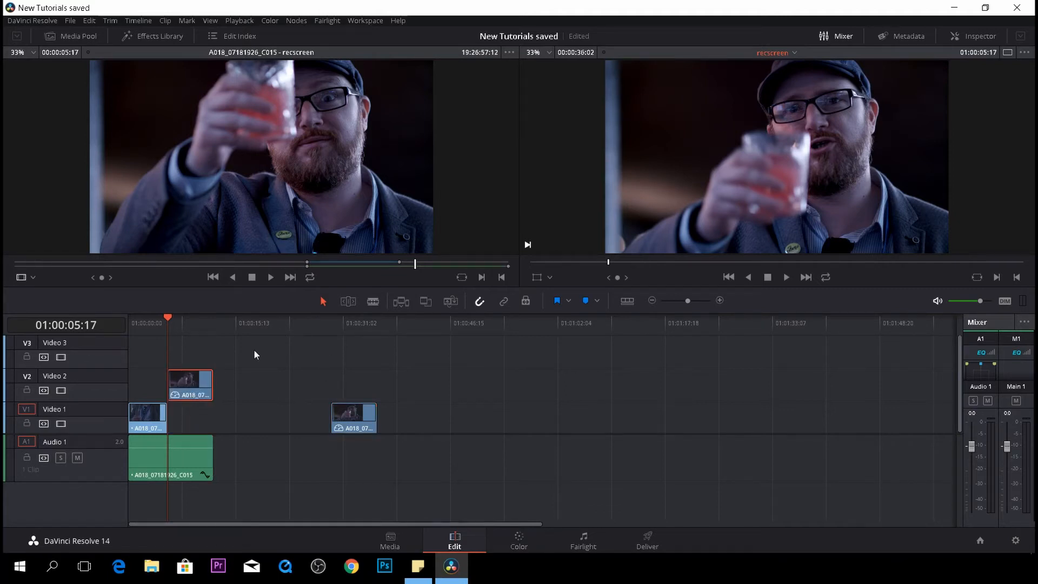
drag(169, 320, 190, 318)
- On the Color page, add an alpha output to the node graph and connect the window node
click(528, 537)
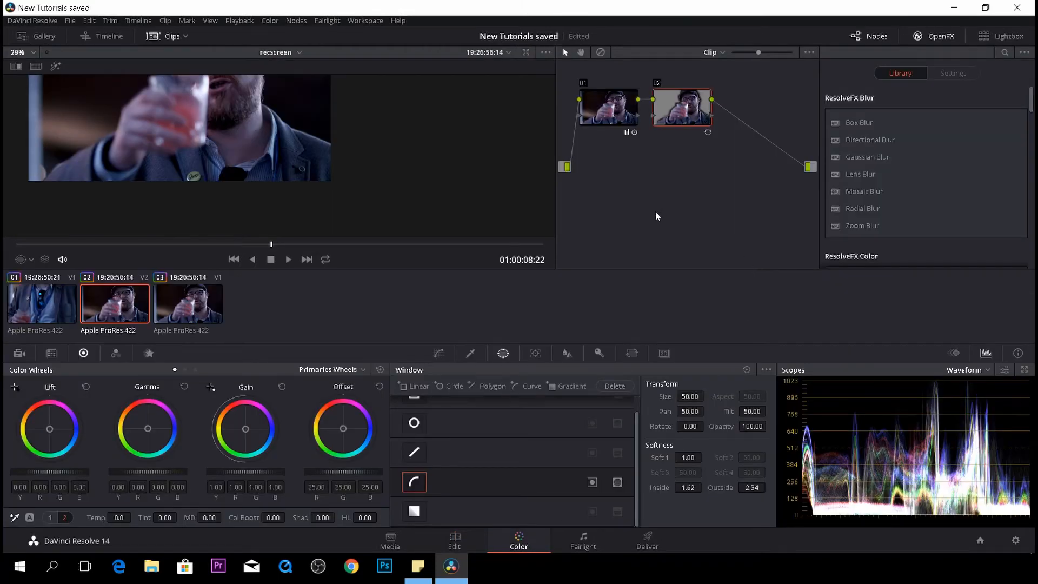
right_click(668, 186)
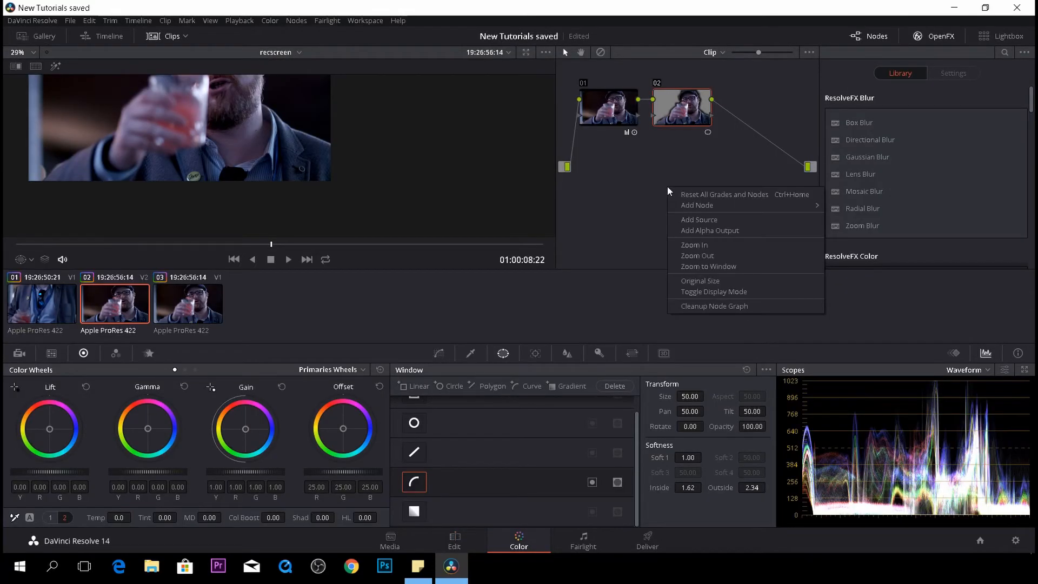
click(732, 232)
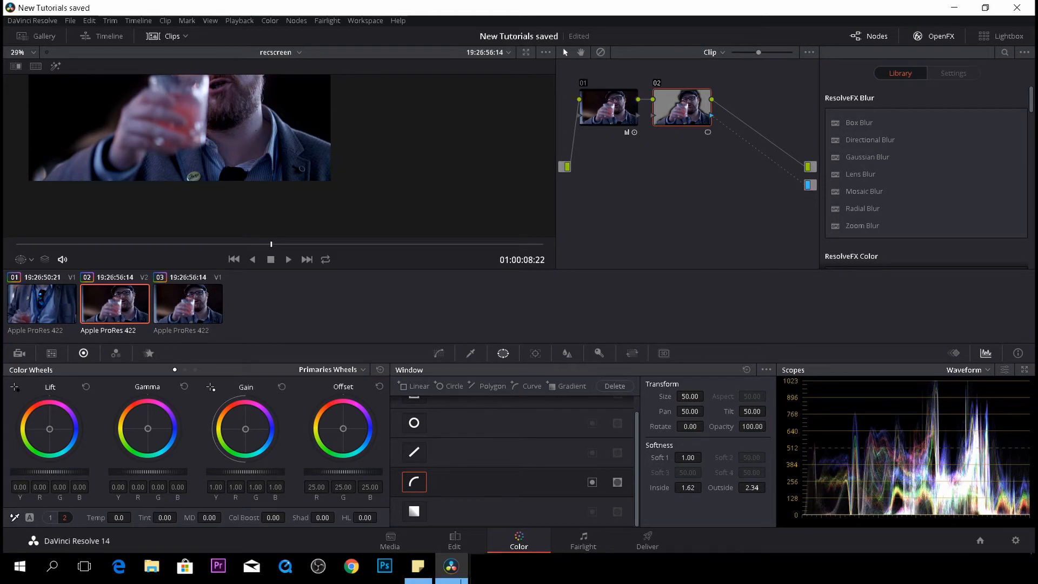
- Place a Solid Color generator on Video 1 directly beneath the Video 2 clip
click(457, 539)
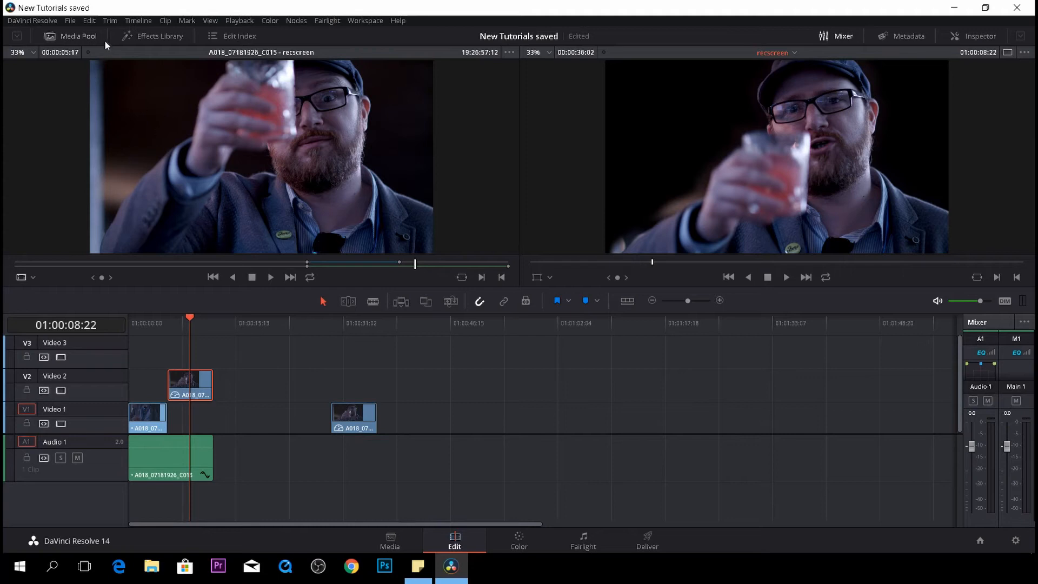
click(174, 37)
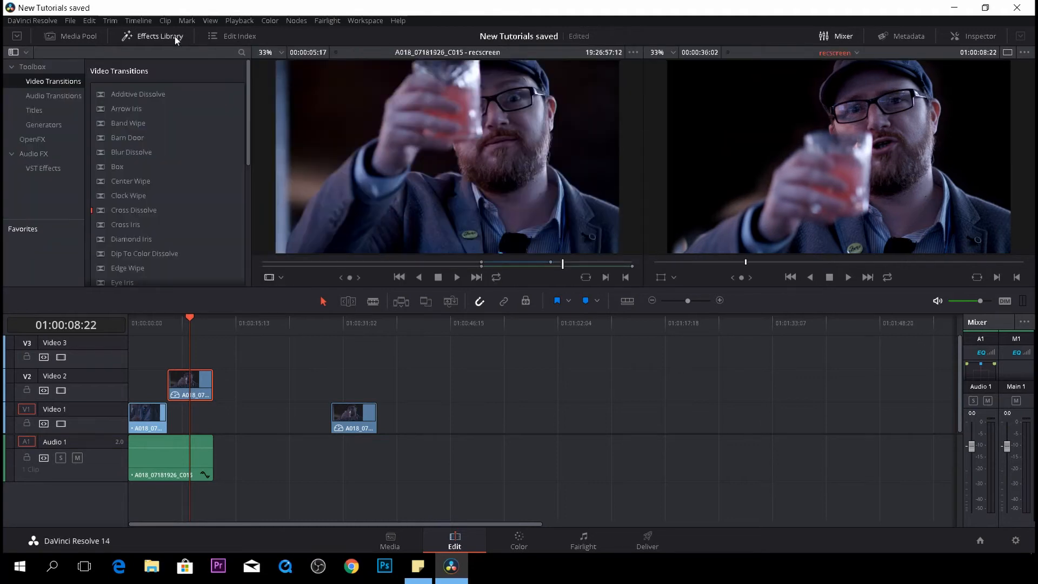
click(46, 125)
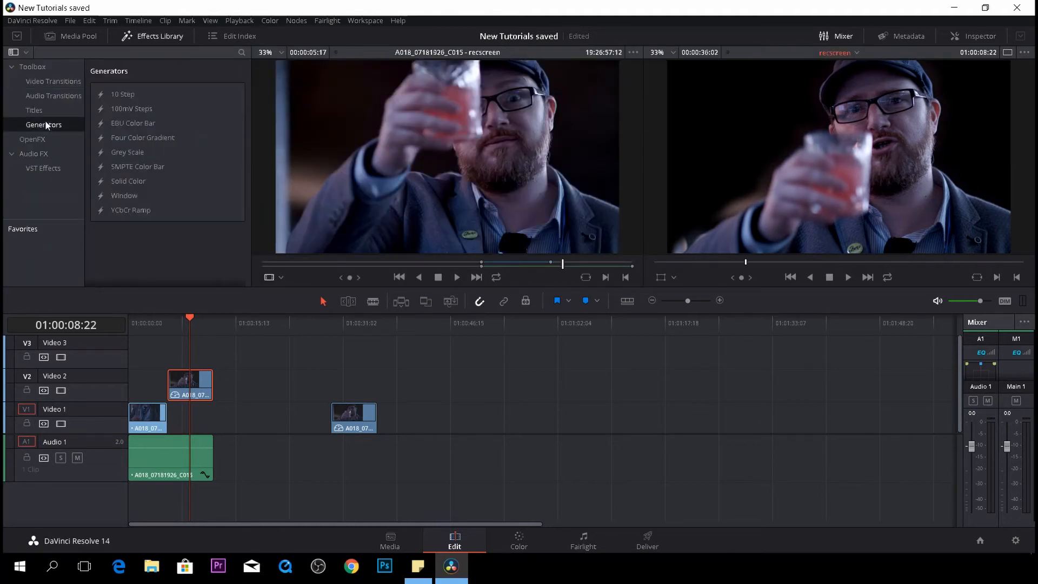
click(130, 183)
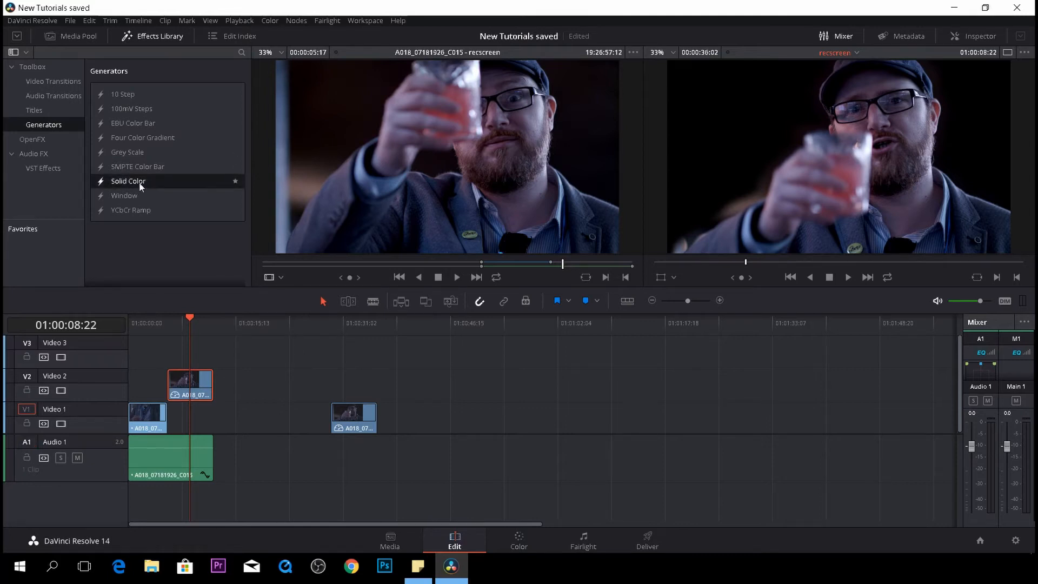
drag(139, 186, 240, 419)
click(197, 422)
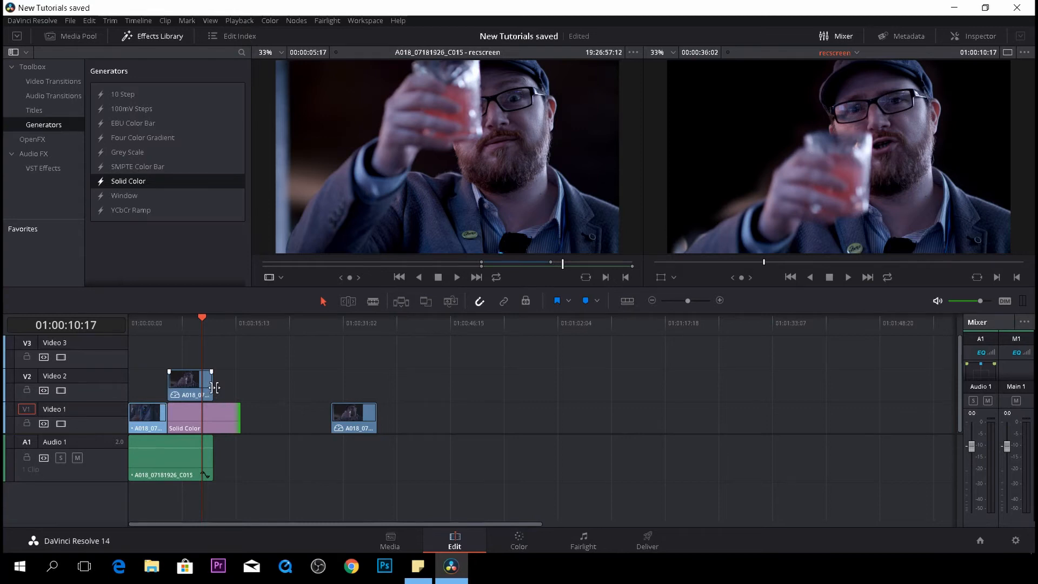
- Extend the Video 2 clip to the end of the Solid Color clip and return to its grade
drag(214, 387, 240, 386)
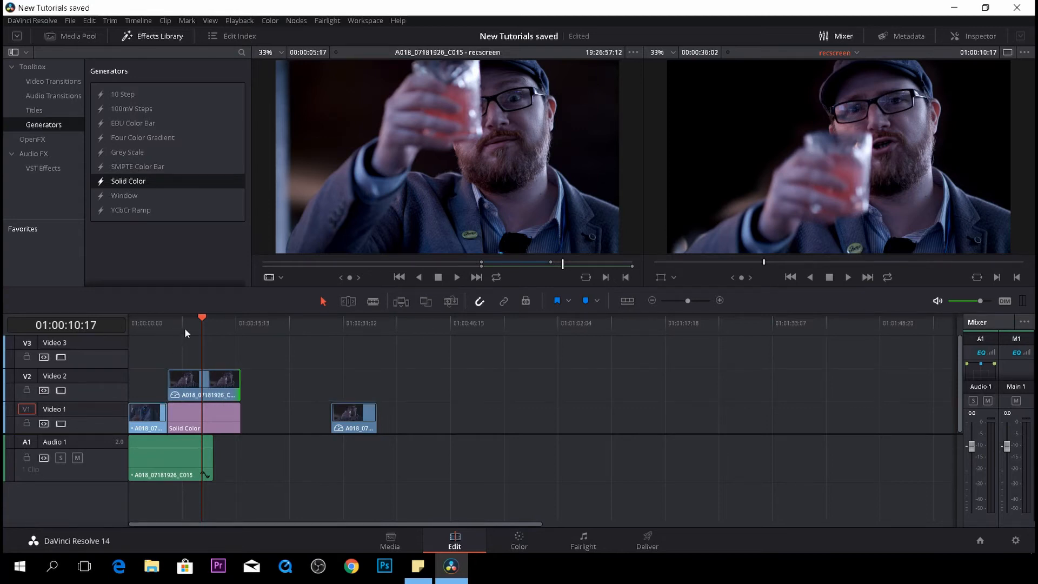
mouse_move(185, 331)
mouse_down()
mouse_move(167, 329)
mouse_move(196, 336)
mouse_move(185, 338)
mouse_up()
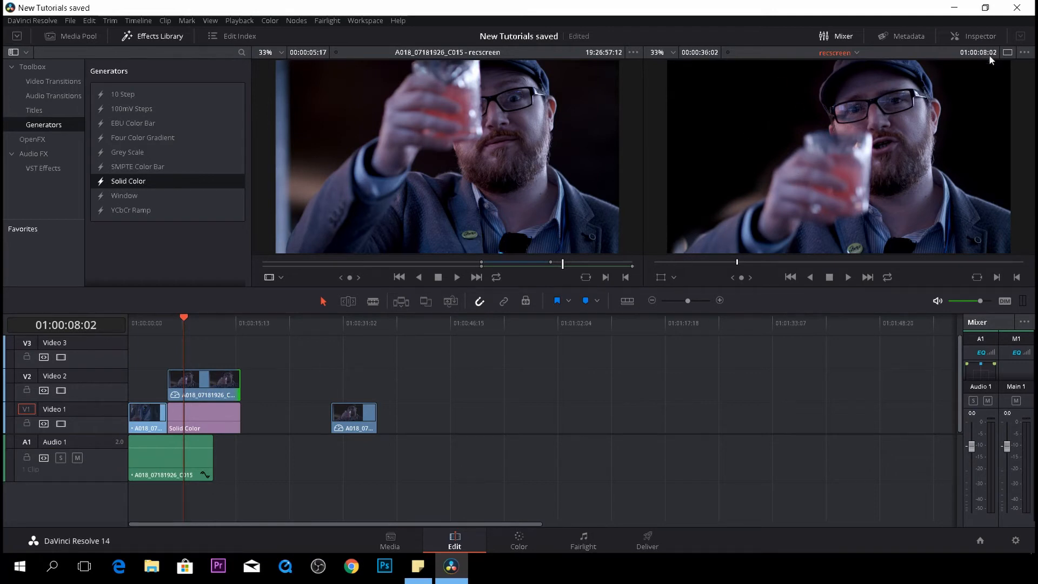
scroll(703, 230, down, 3)
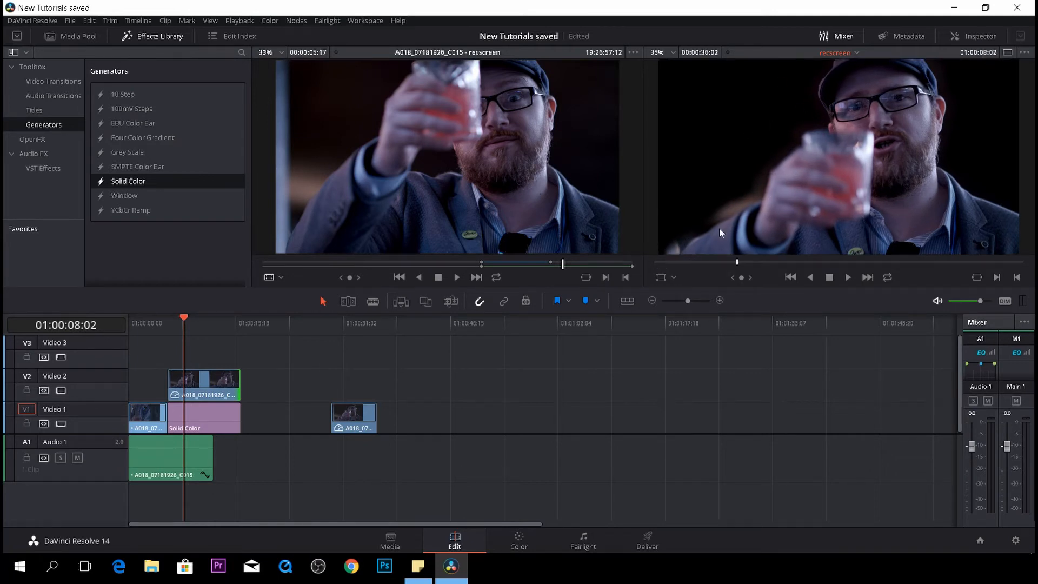
click(217, 383)
click(518, 545)
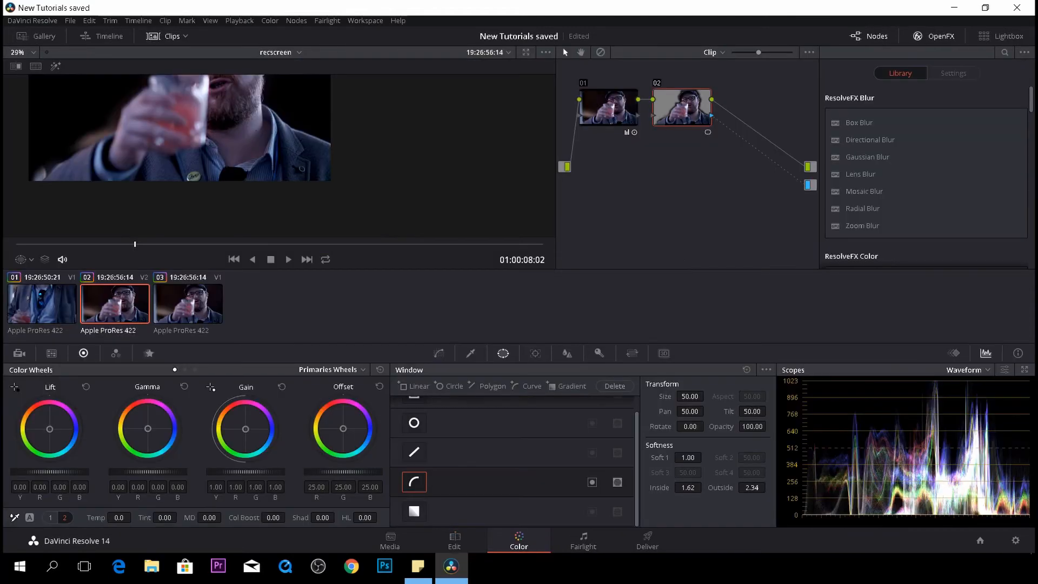
- Show the power window overlay in the viewer
scroll(232, 187, up, 3)
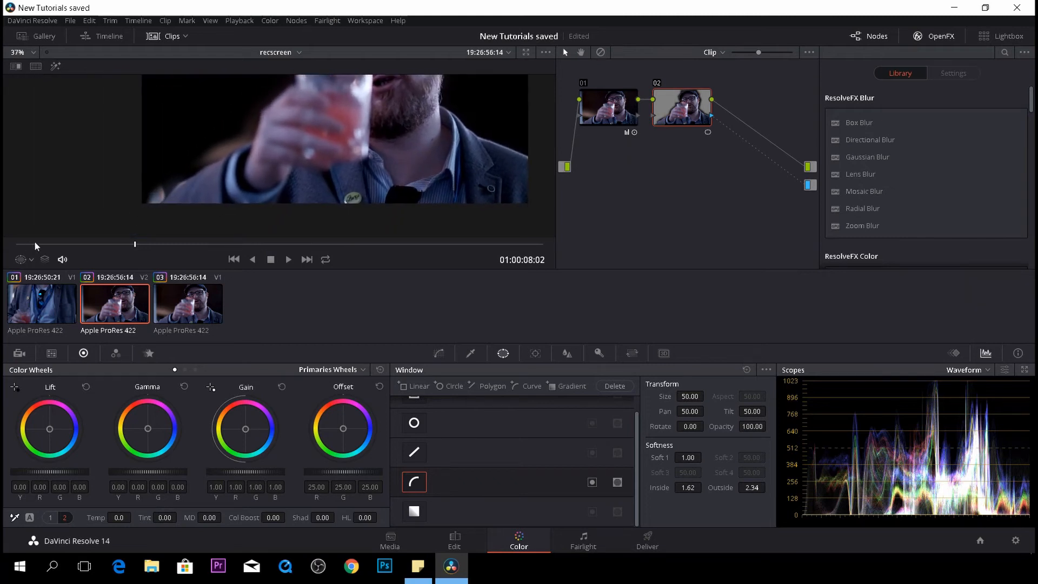
click(32, 258)
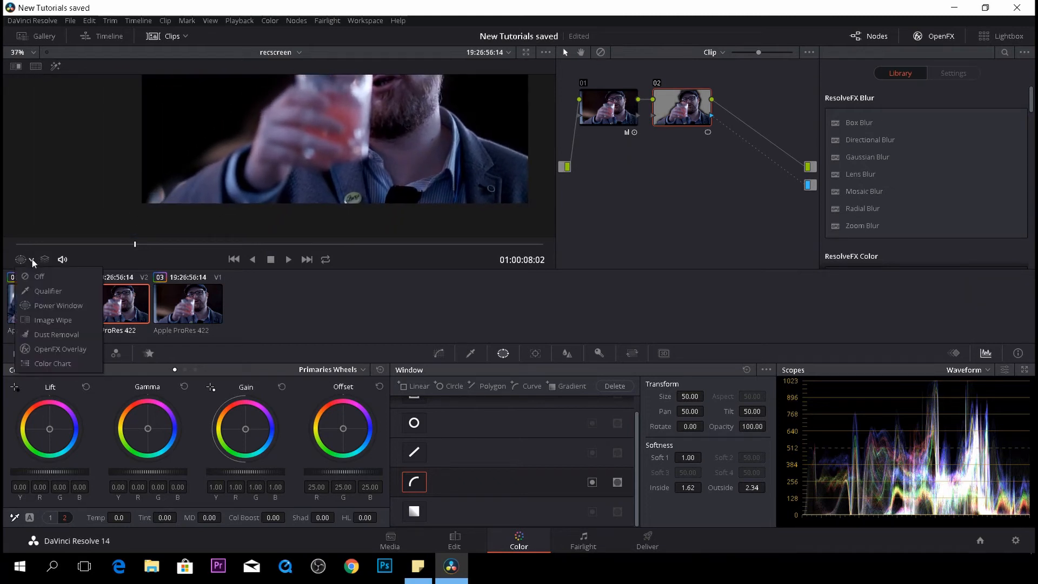
click(44, 306)
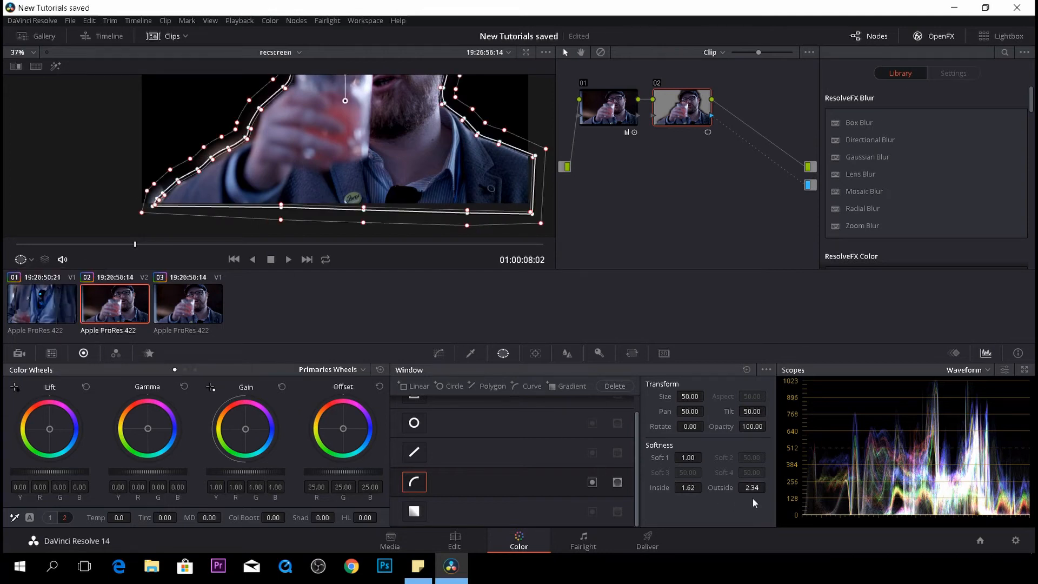
- Set the window softness to Soft 1 1.18, Inside 0.34 and Outside 0.34
drag(754, 488, 659, 488)
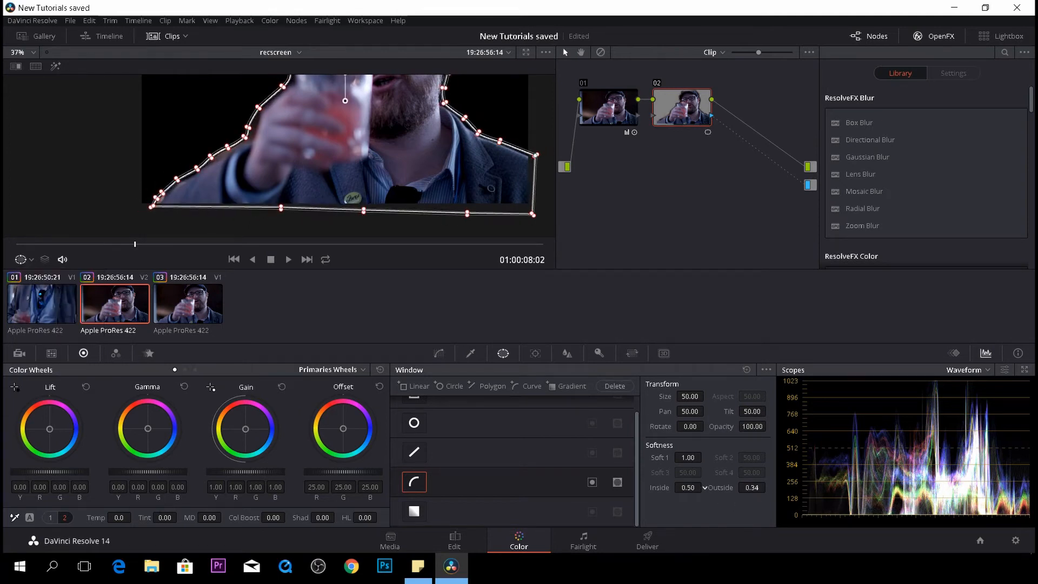
click(454, 542)
key(shift+6)
- Zoom in on the viewer to inspect the curve window's edge along the shoulder
scroll(292, 162, up, 3)
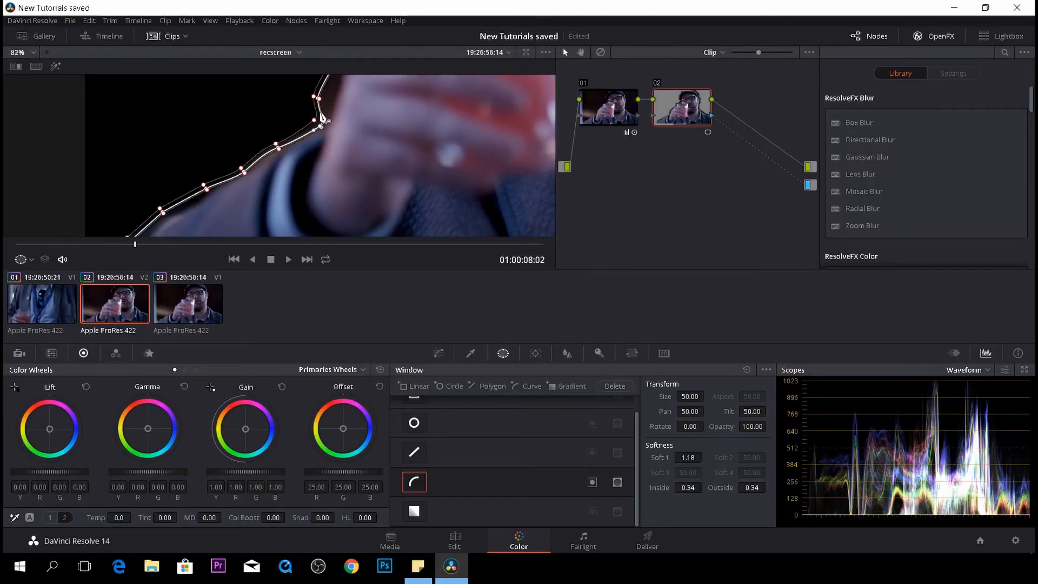
scroll(306, 124, down, 3)
scroll(301, 121, up, 2)
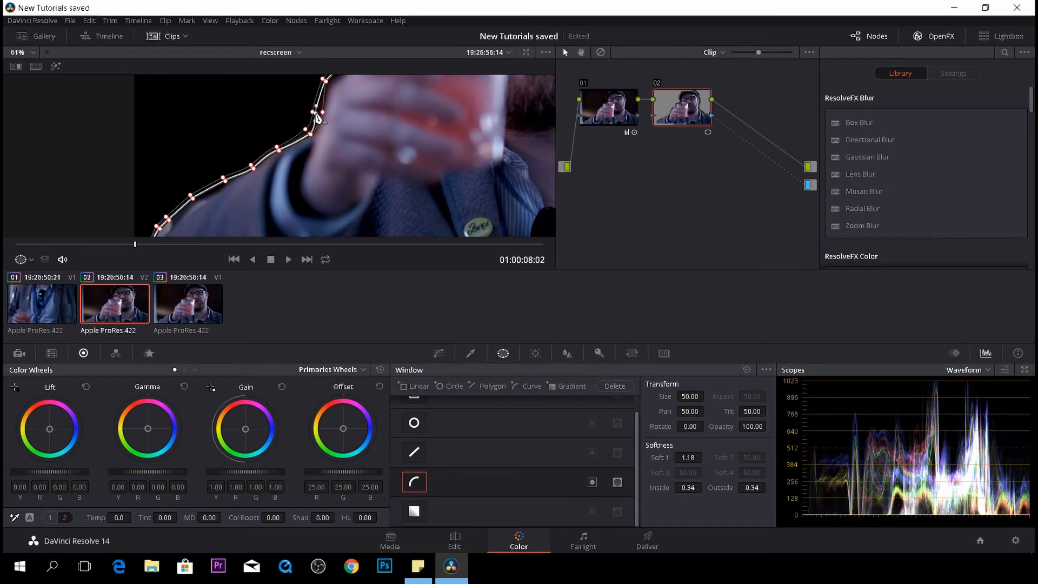
scroll(370, 131, down, 4)
scroll(370, 132, up, 6)
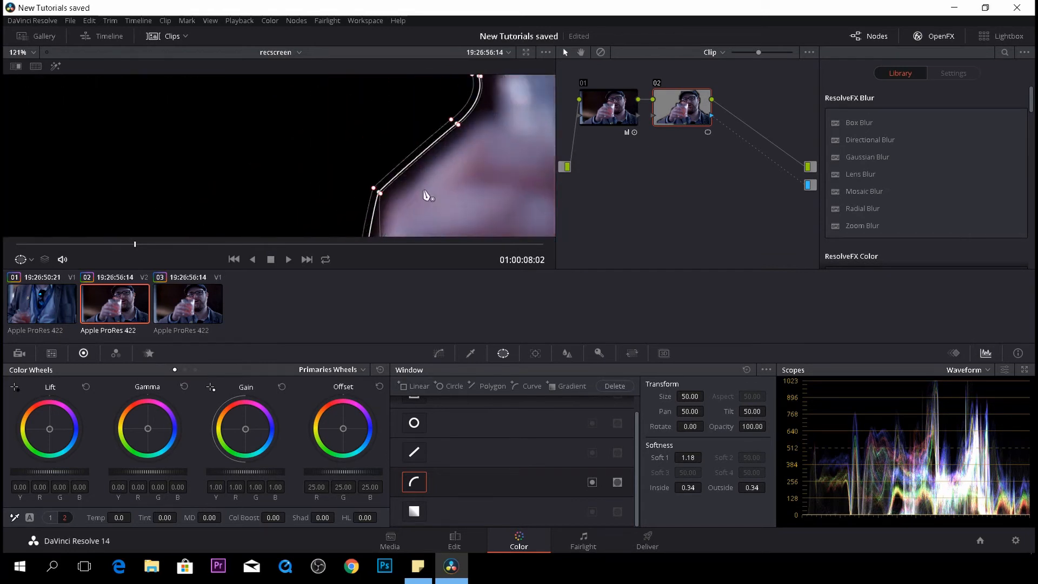
- Refine the curve window's control points along the subject's shoulder edge
scroll(259, 221, down, 3)
scroll(339, 160, up, 4)
drag(315, 132, 337, 179)
drag(402, 114, 416, 135)
drag(449, 96, 390, 179)
scroll(372, 160, up, 1)
scroll(372, 162, down, 2)
scroll(336, 166, down, 3)
scroll(313, 130, up, 3)
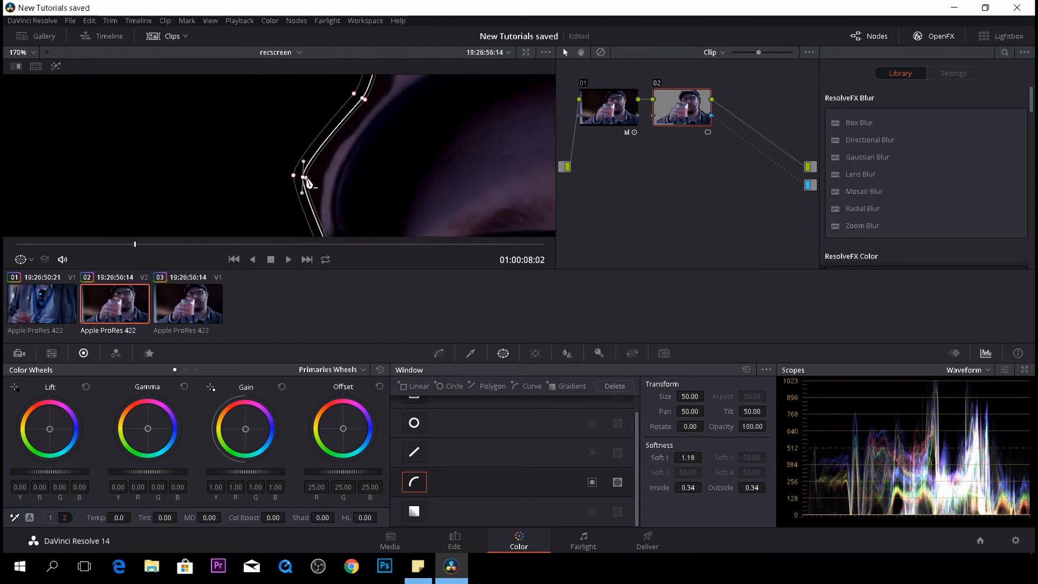
- Adjust the curve window's control points around the cap, head and ear to follow the subject's outline
drag(299, 176, 308, 185)
drag(313, 225, 317, 236)
drag(361, 102, 367, 109)
drag(358, 101, 367, 105)
scroll(354, 103, down, 18)
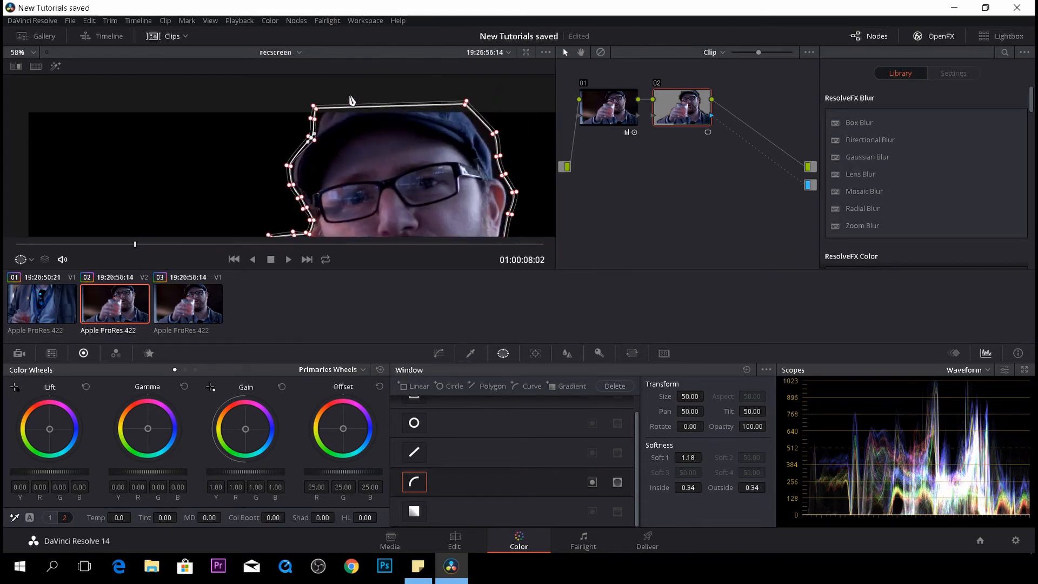
scroll(511, 136, up, 9)
drag(519, 122, 355, 151)
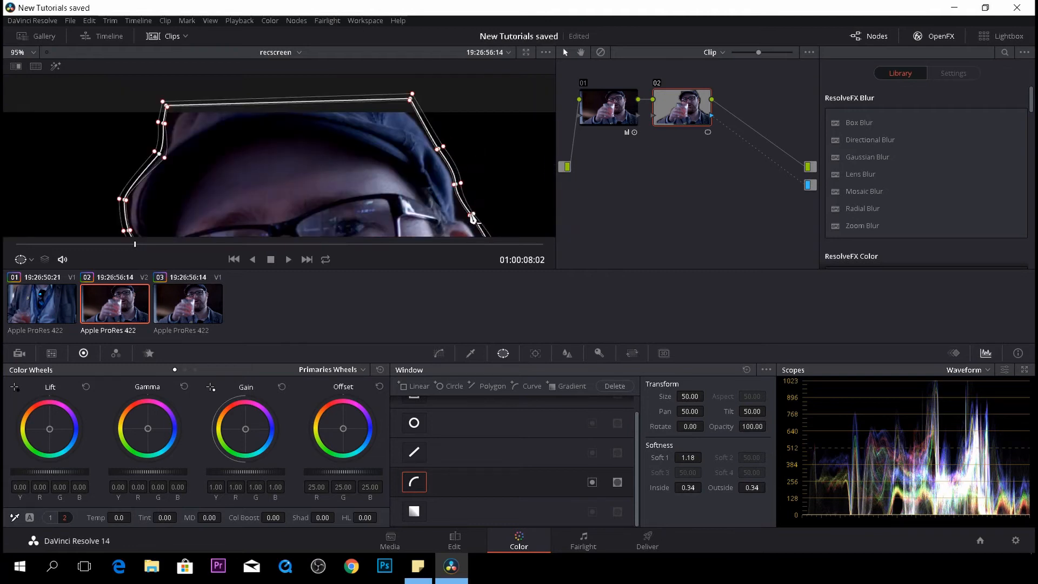
scroll(488, 162, down, 5)
scroll(488, 154, up, 9)
drag(346, 181, 227, 174)
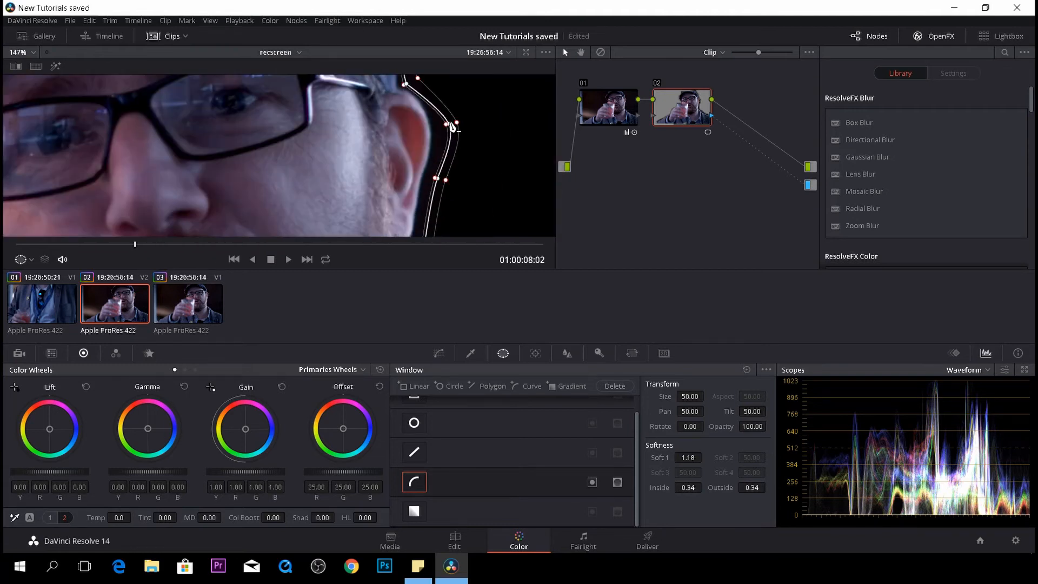
drag(451, 123, 435, 119)
drag(437, 179, 427, 176)
scroll(469, 220, down, 11)
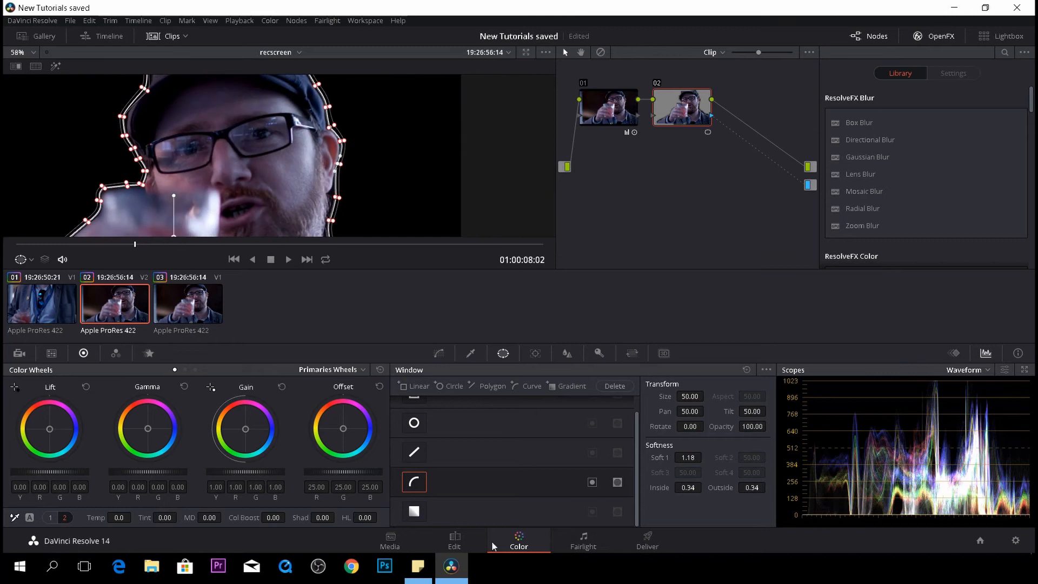
- Set the Solid Color clip's color to white on the Edit page
click(456, 541)
click(202, 419)
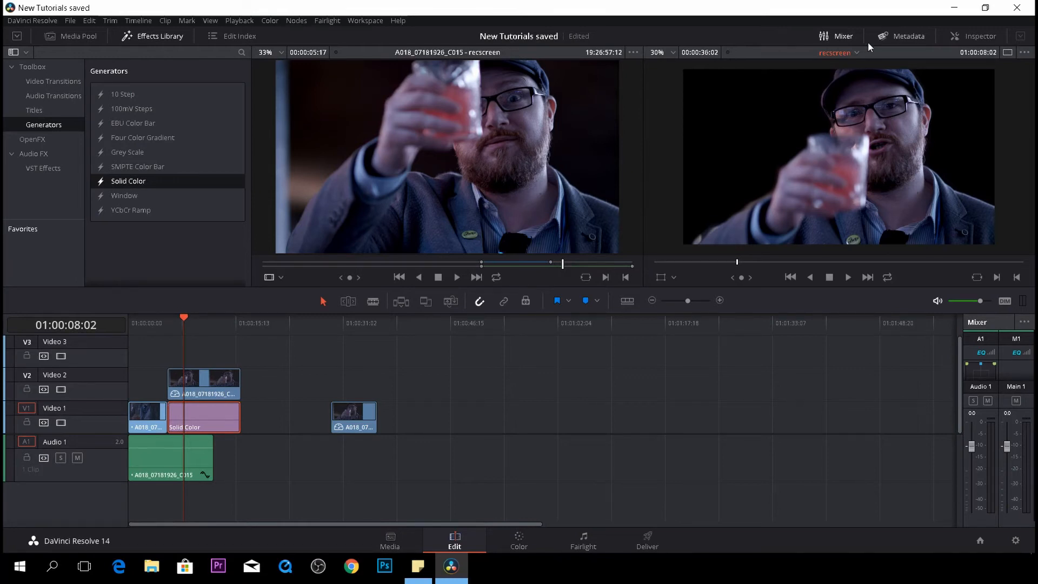
click(966, 40)
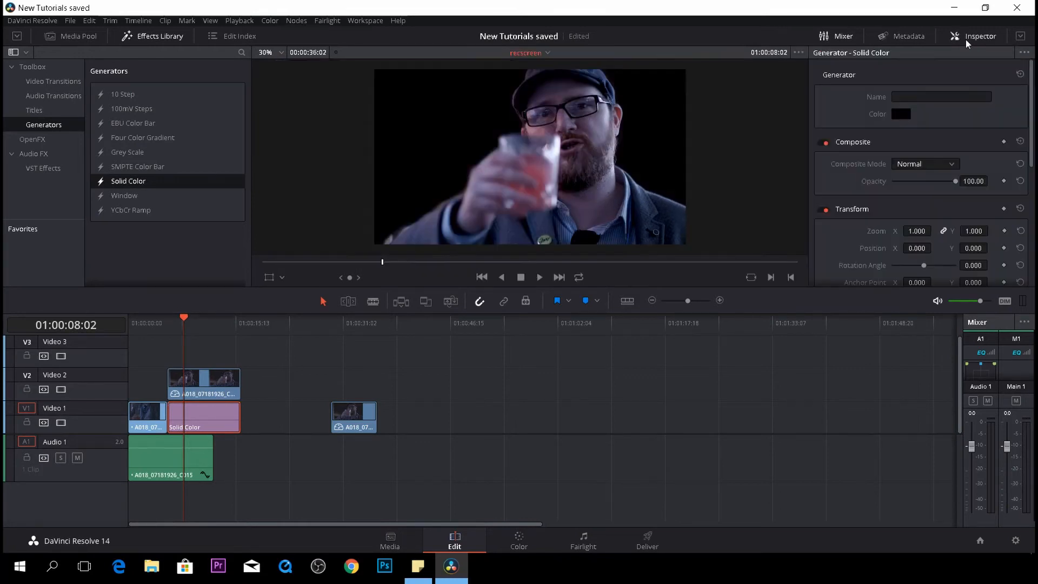
click(901, 114)
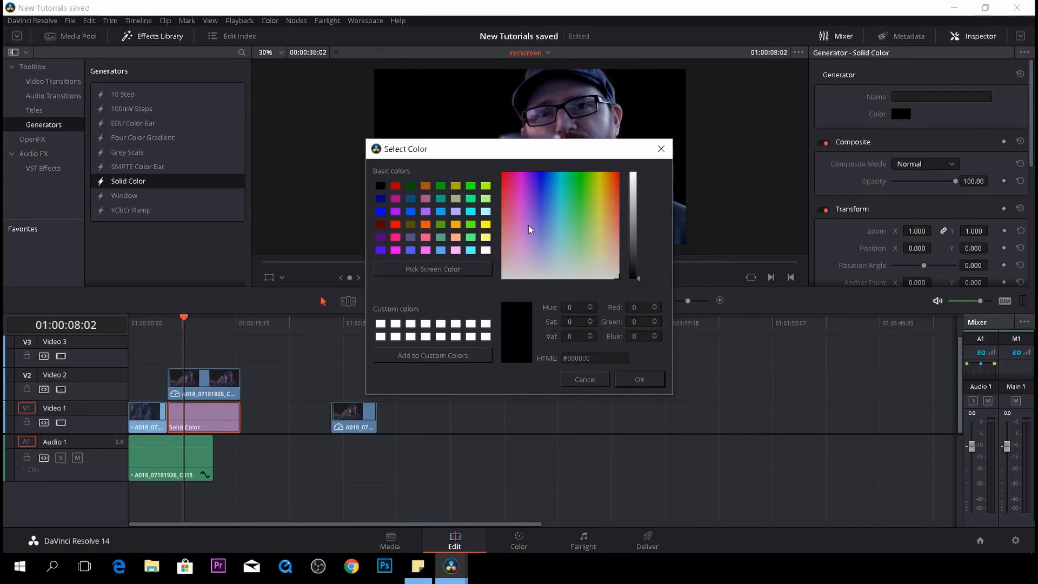
click(486, 250)
click(639, 380)
- Select the Video 2 clip and the Solid Color clip and combine them into a compound clip named pop1
click(237, 390)
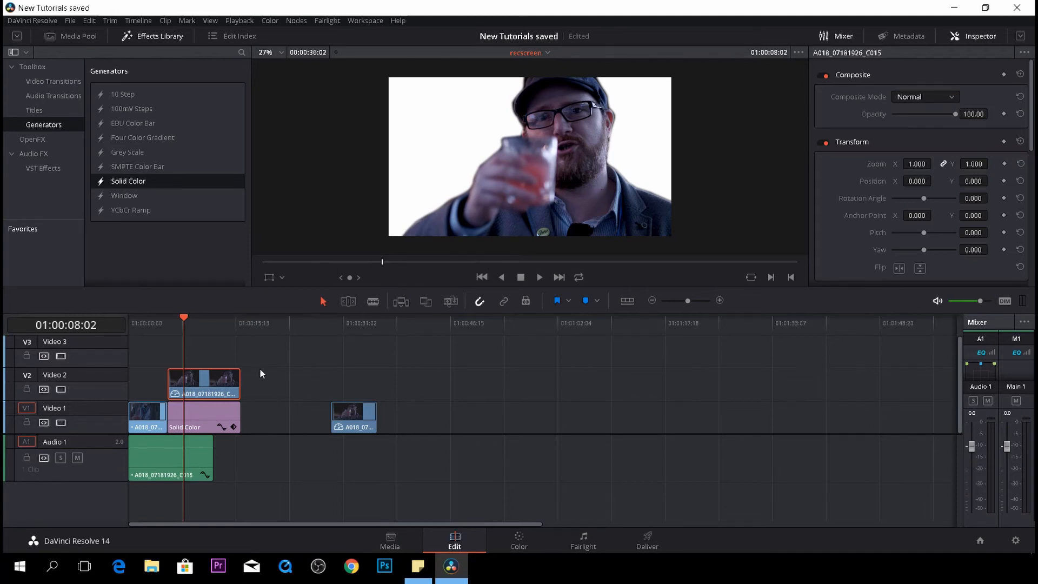
drag(264, 349, 257, 431)
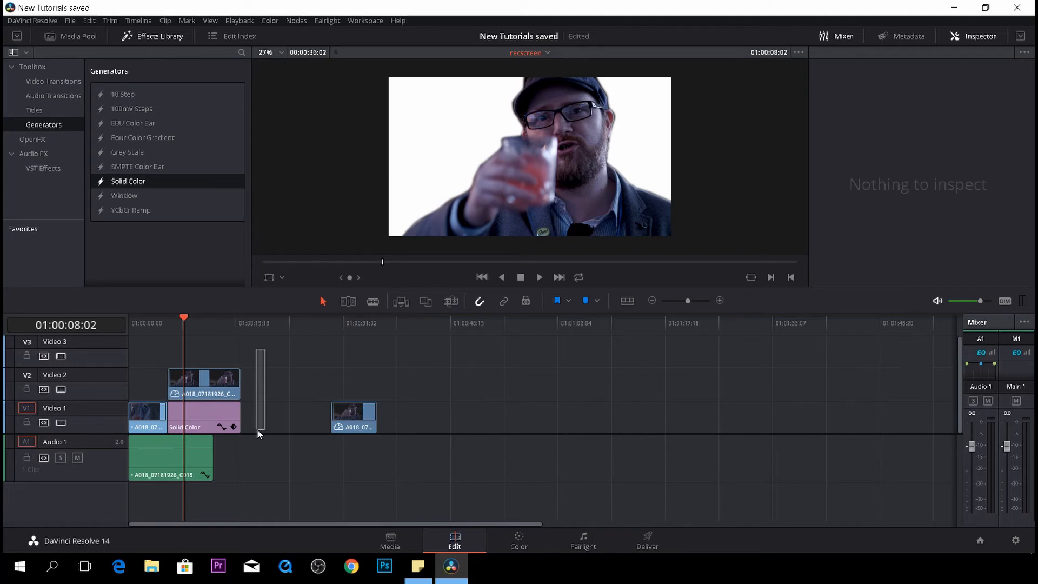
drag(257, 429, 231, 430)
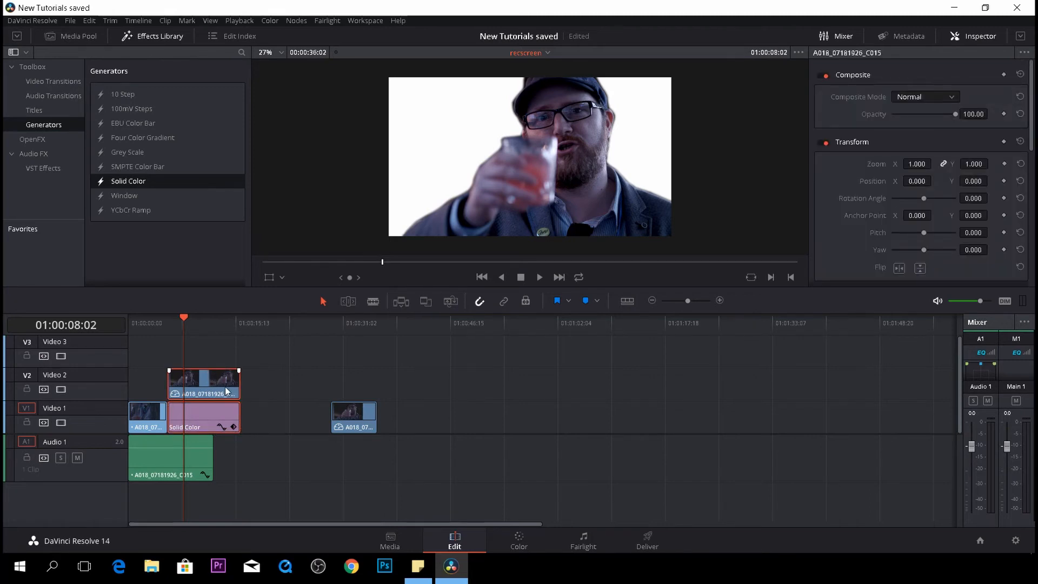
right_click(227, 390)
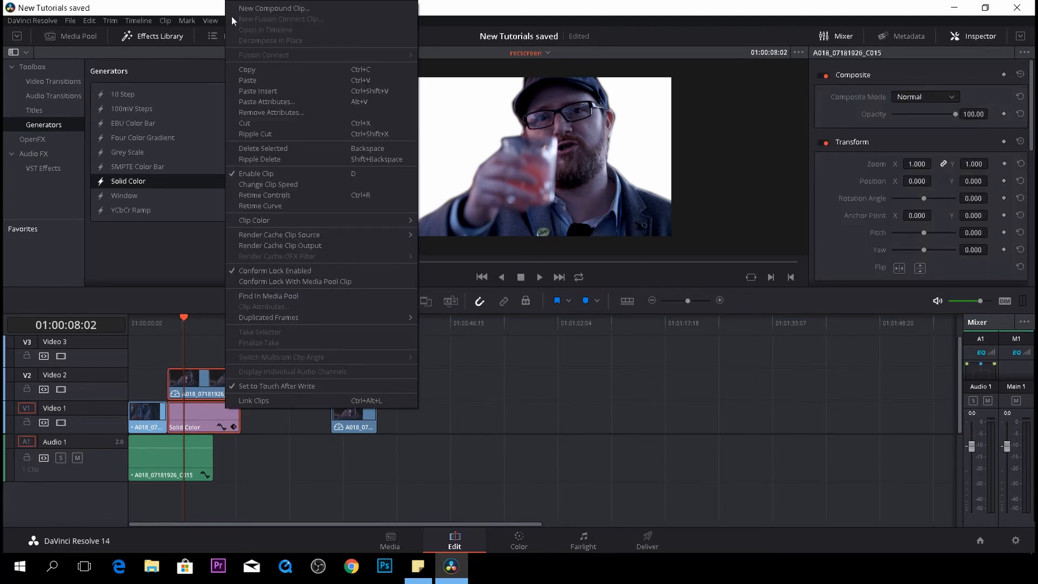
click(253, 12)
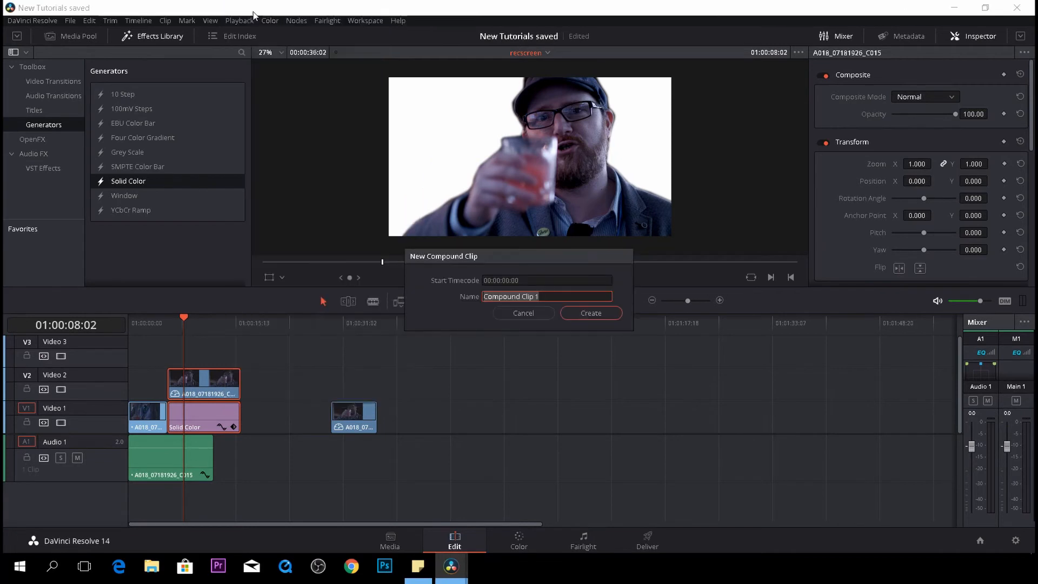
text(pop1)
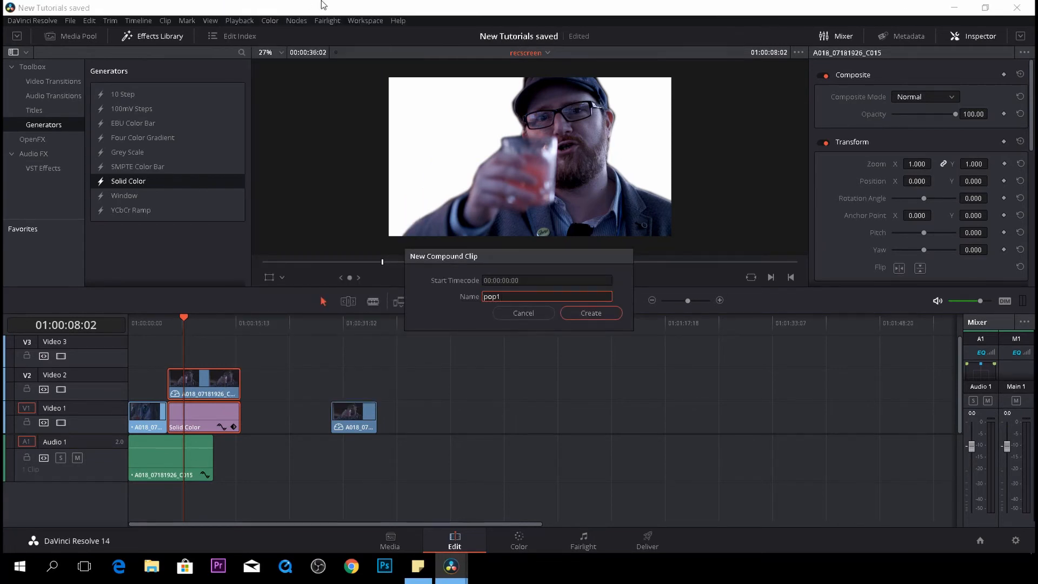
click(589, 314)
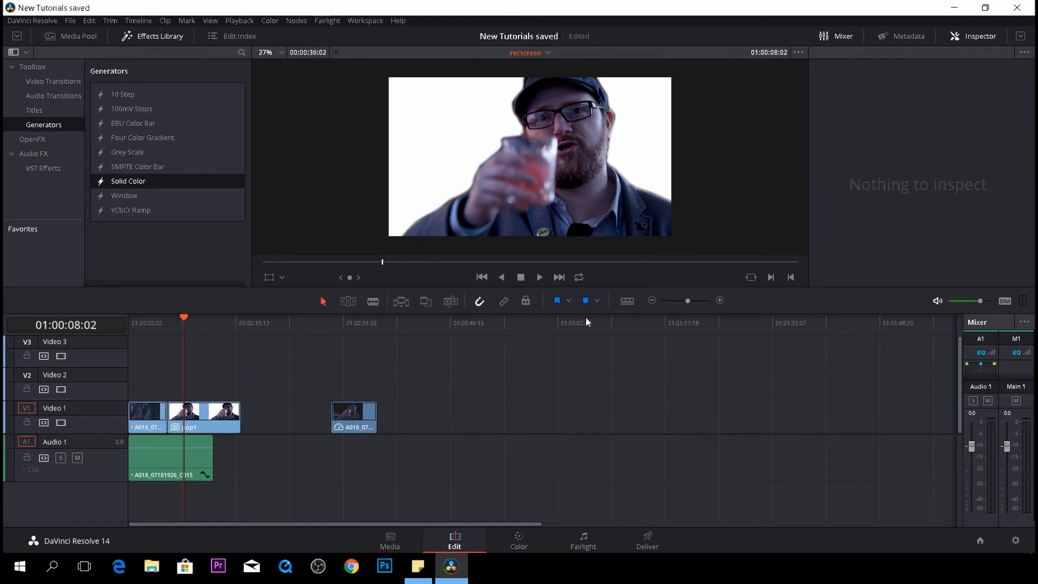
- Play back the timeline from near the start to preview the cutout
drag(183, 321, 150, 322)
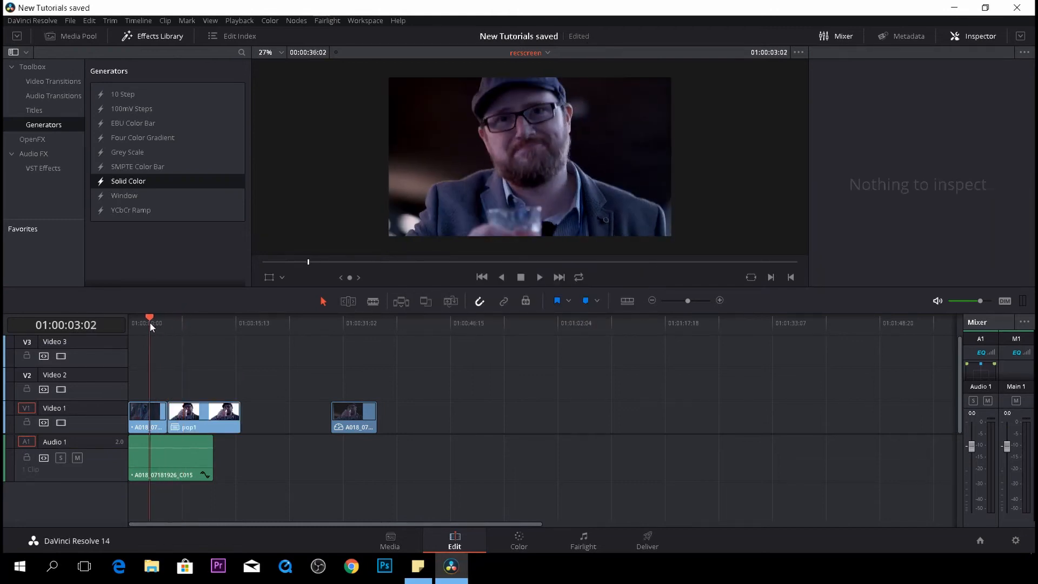
key(space)
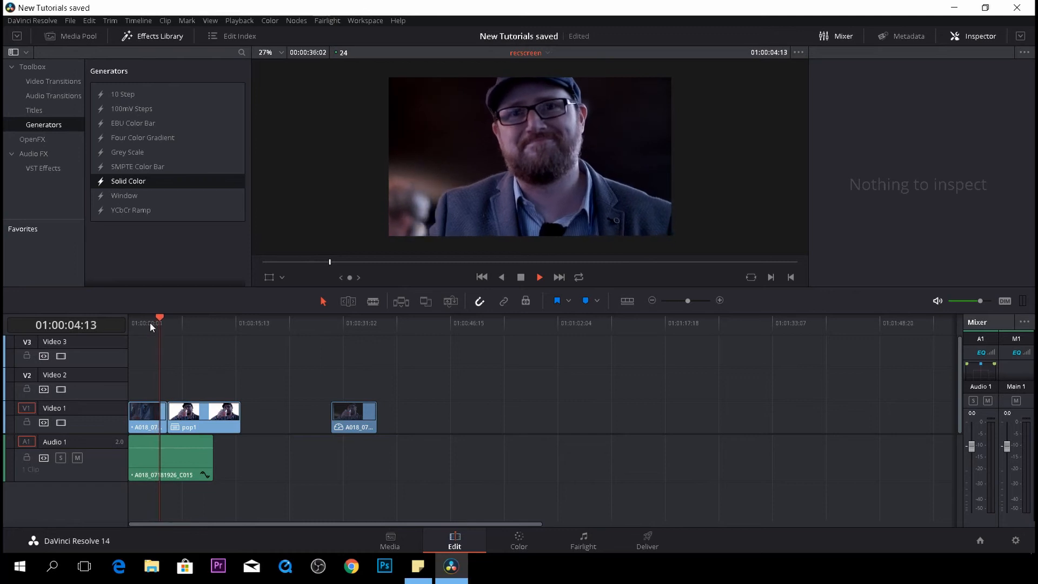
key(space)
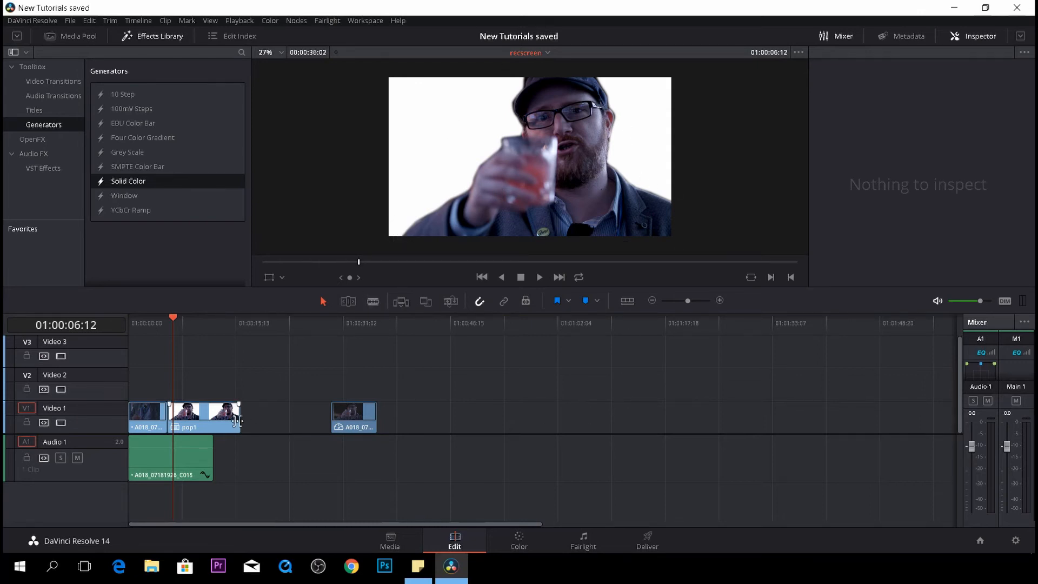
- Open the pop1 compound clip on the Color page and add a curve window
click(219, 420)
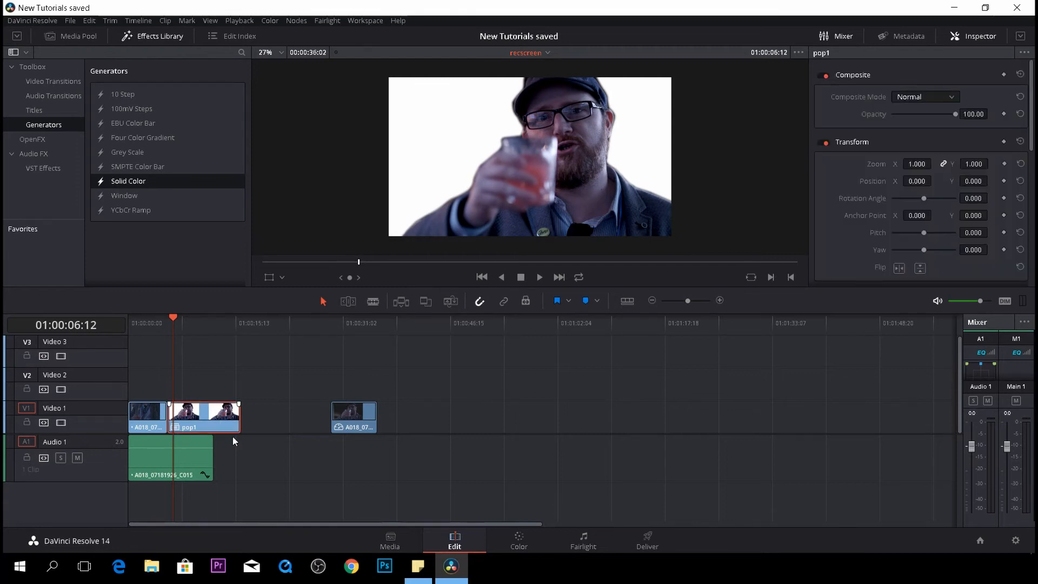
click(520, 541)
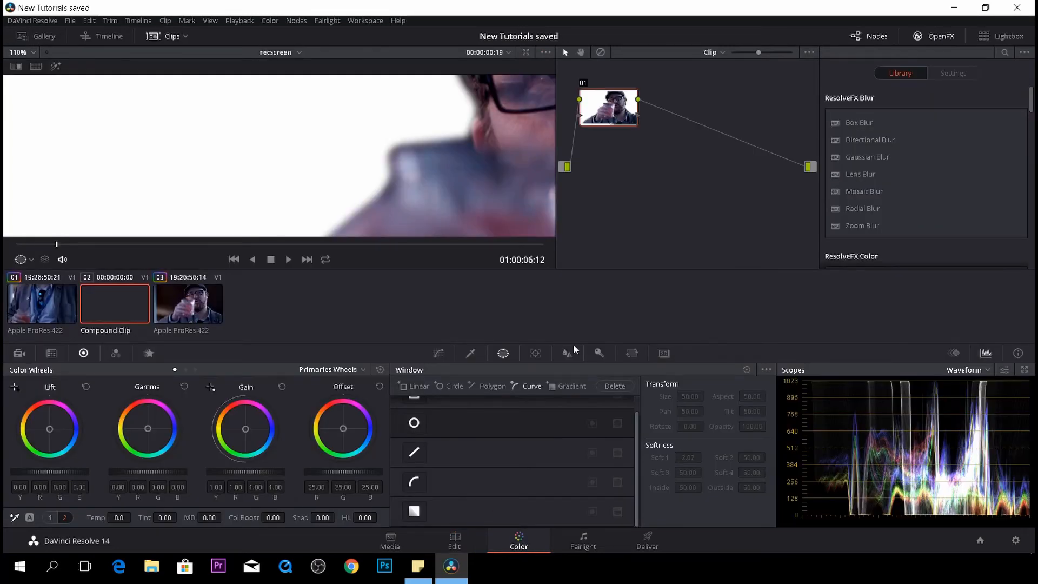
scroll(211, 168, down, 2)
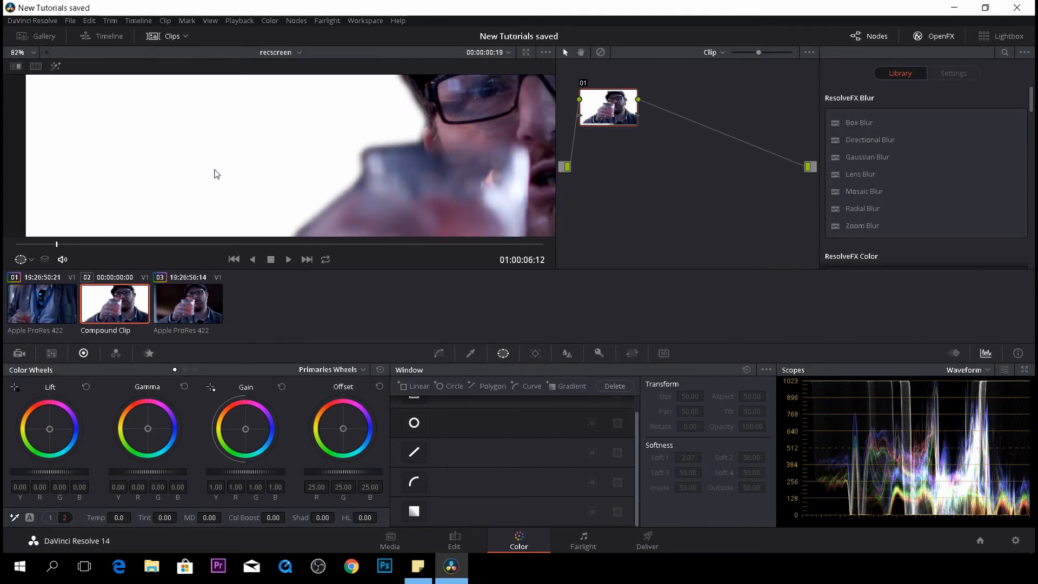
scroll(234, 156, down, 5)
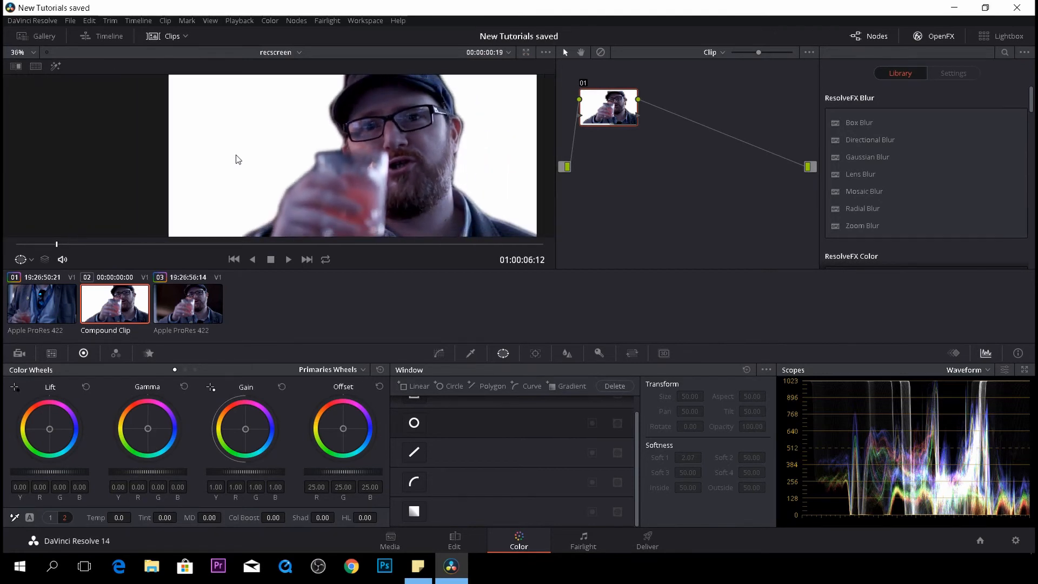
scroll(272, 178, down, 3)
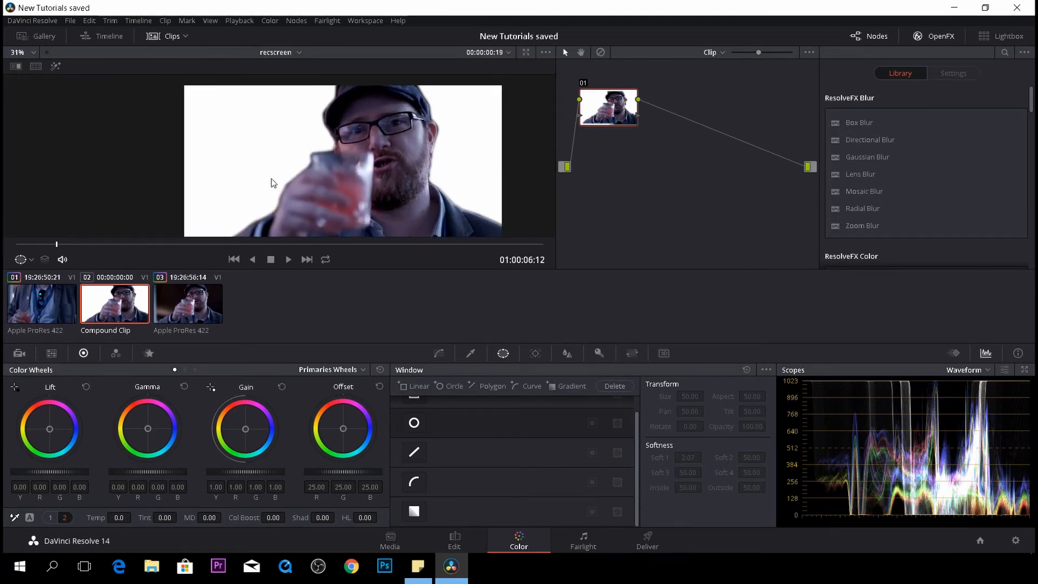
scroll(277, 253, up, 1)
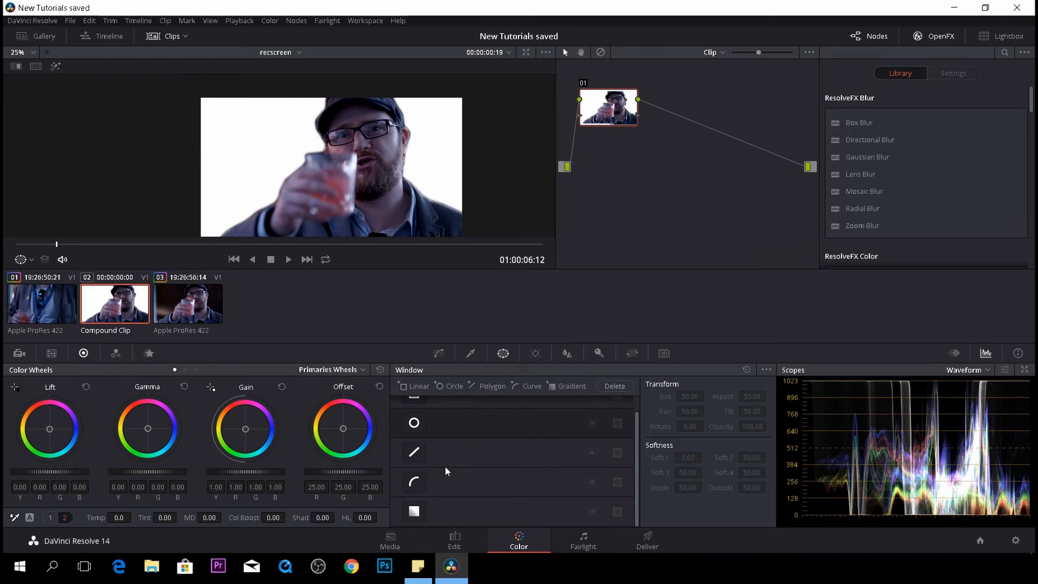
click(416, 482)
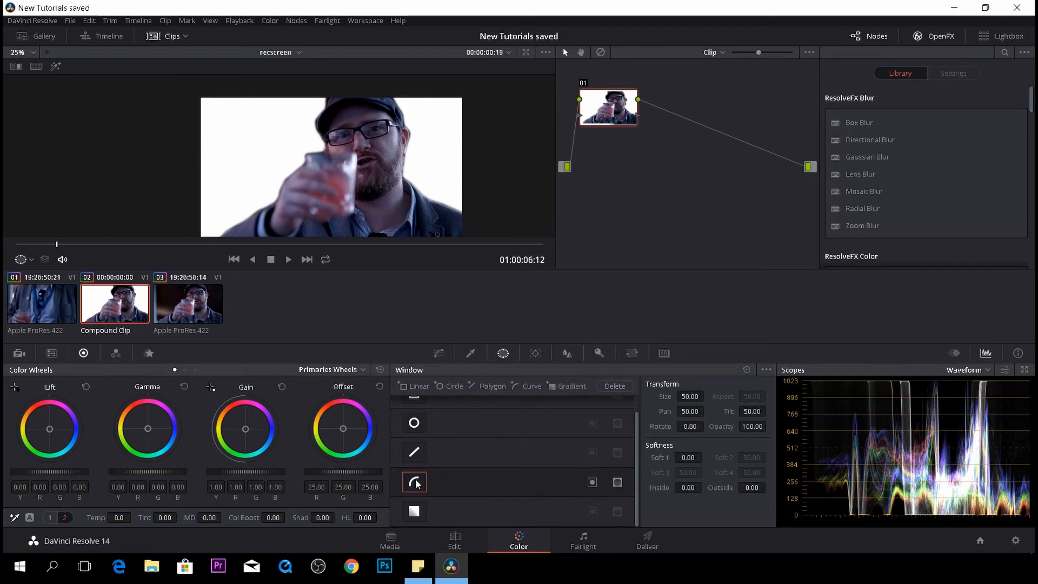
- Trace the curve window around the subject's hand, glass and cap with closely spaced points
scroll(251, 208, up, 1)
drag(251, 209, 323, 141)
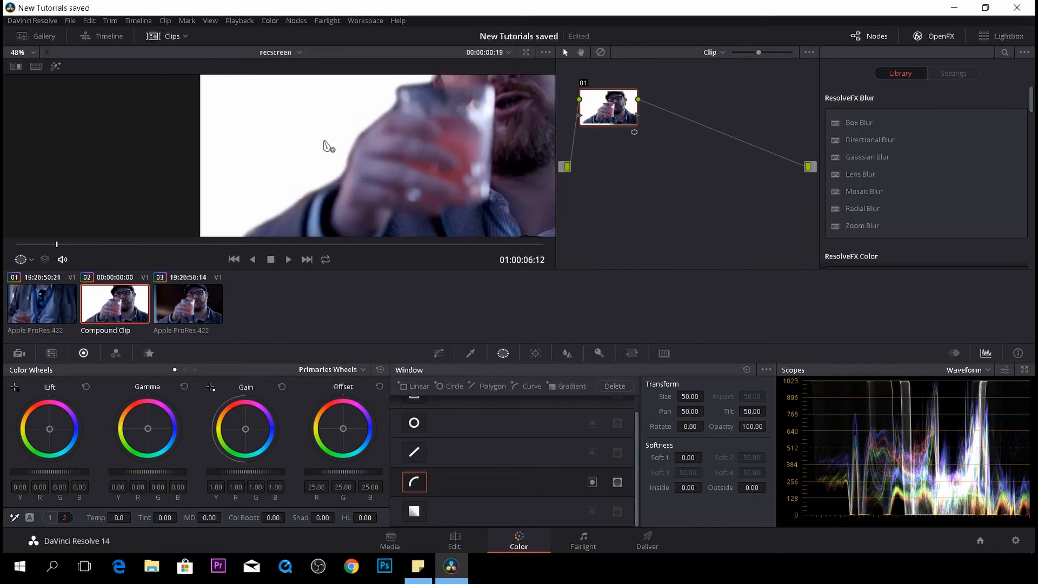
drag(289, 174, 350, 101)
scroll(292, 187, up, 5)
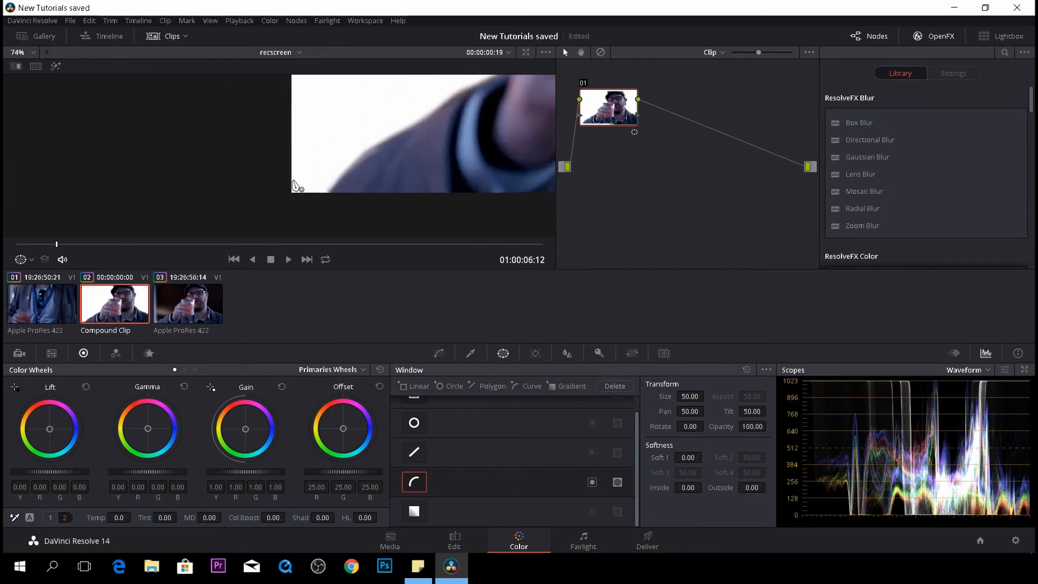
scroll(359, 216, down, 3)
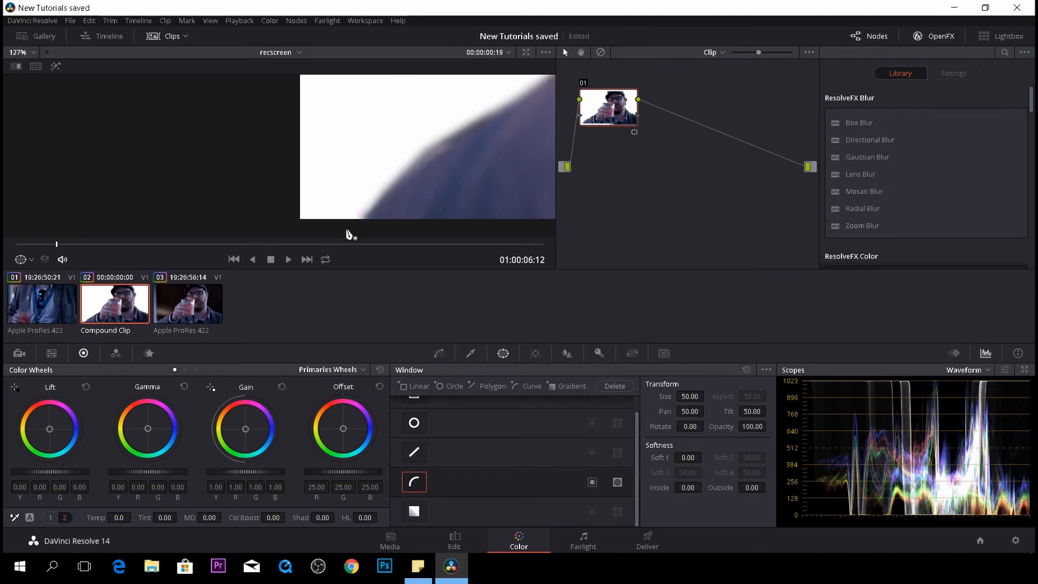
click(345, 228)
drag(386, 166, 405, 141)
mouse_move(435, 125)
mouse_down()
mouse_move(474, 101)
mouse_move(309, 211)
mouse_up()
mouse_move(399, 161)
mouse_down()
mouse_move(509, 97)
mouse_move(438, 202)
mouse_up()
drag(471, 112, 406, 208)
drag(493, 113, 495, 101)
drag(498, 100, 283, 174)
drag(331, 166, 339, 130)
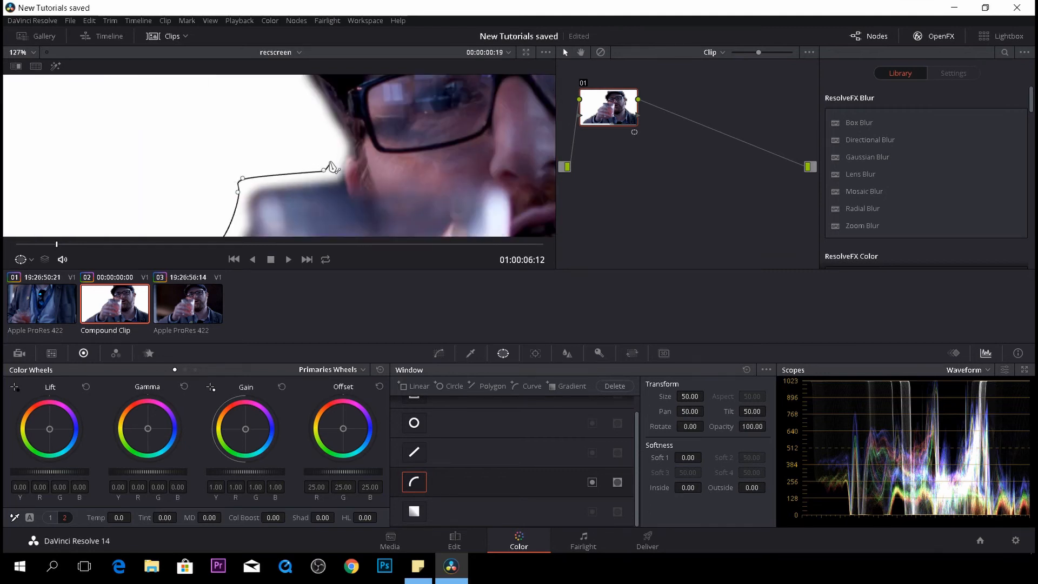
click(280, 128)
click(257, 101)
drag(256, 101, 186, 232)
click(188, 211)
click(221, 174)
click(255, 153)
click(267, 103)
click(353, 96)
drag(535, 98, 207, 118)
click(287, 117)
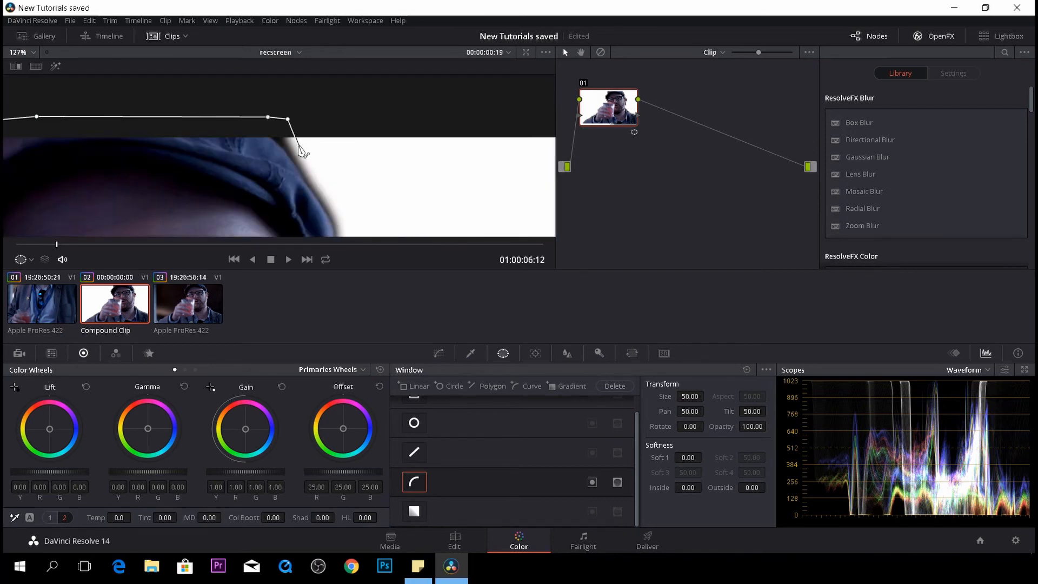
- Continue the curve window around the subject's face and shoulder and close it along the bottom of the frame
drag(352, 226, 371, 84)
click(406, 166)
click(489, 184)
drag(461, 222, 460, 78)
drag(434, 145, 431, 155)
drag(444, 221, 417, 157)
click(431, 155)
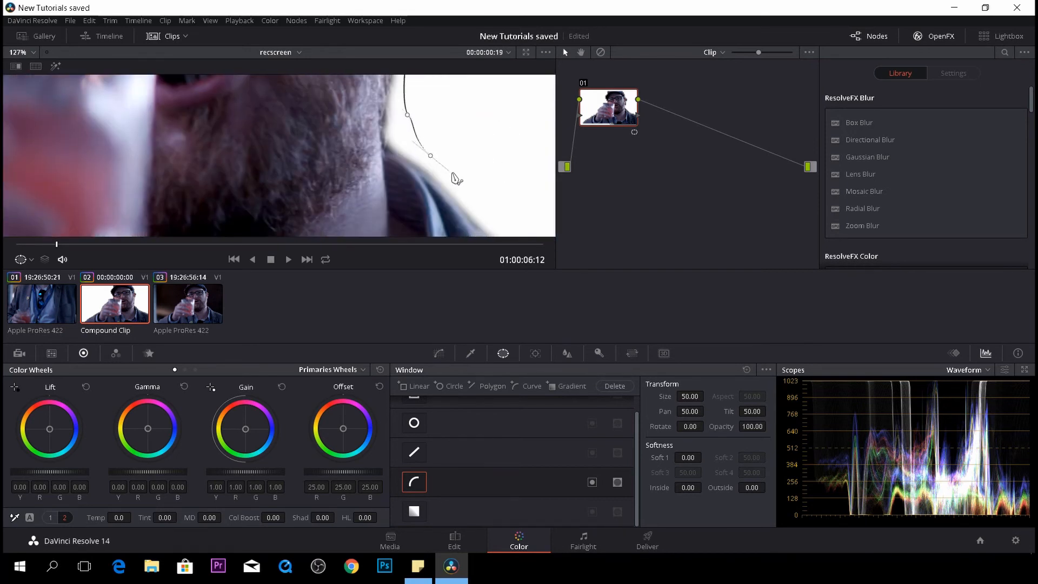
drag(488, 205, 286, 98)
click(365, 146)
click(481, 204)
scroll(482, 204, down, 10)
click(297, 179)
click(190, 182)
click(183, 176)
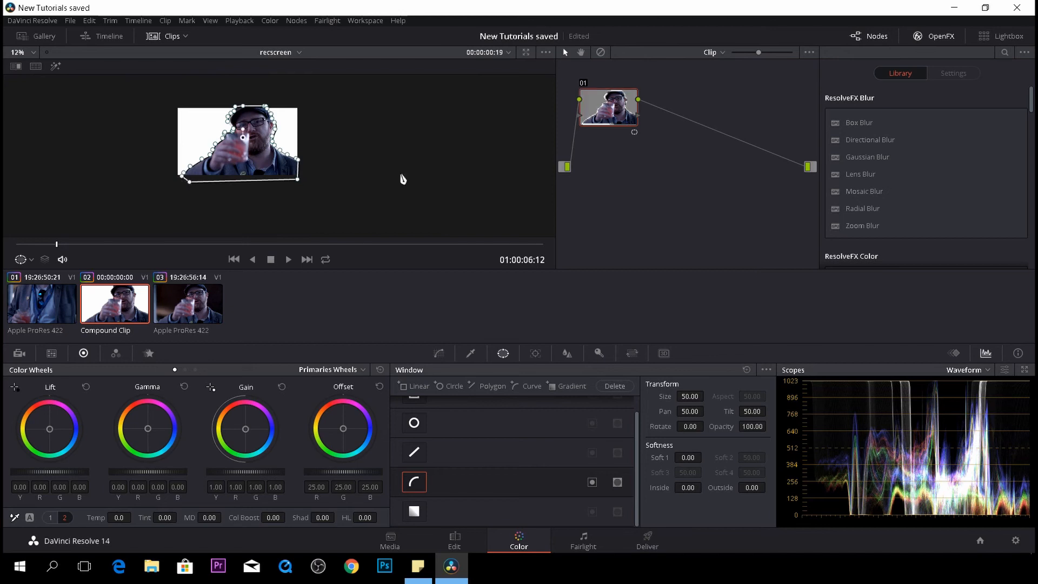
- Add an alpha output to the compound clip's node graph
scroll(401, 178, up, 3)
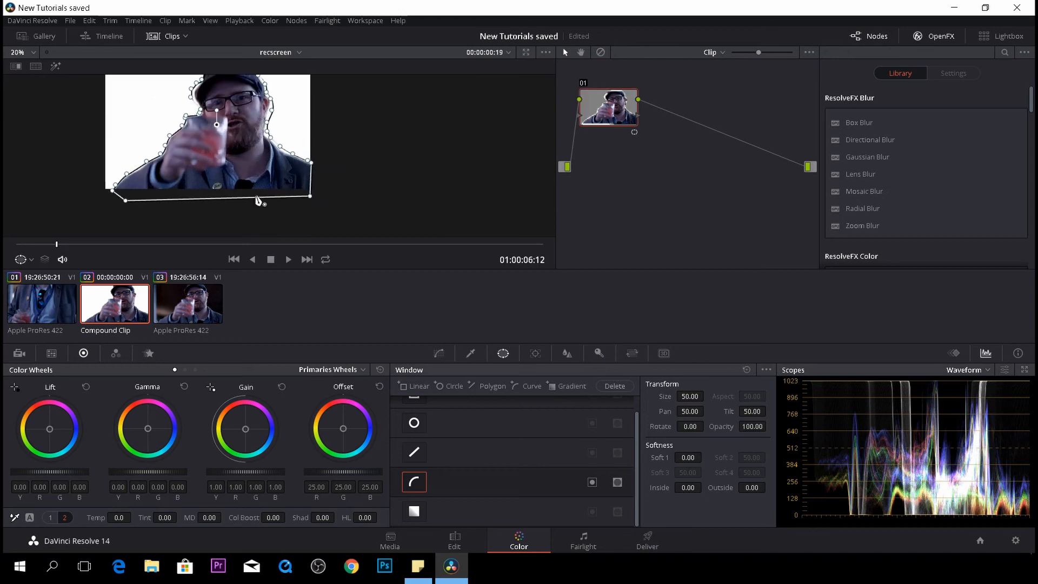
right_click(676, 170)
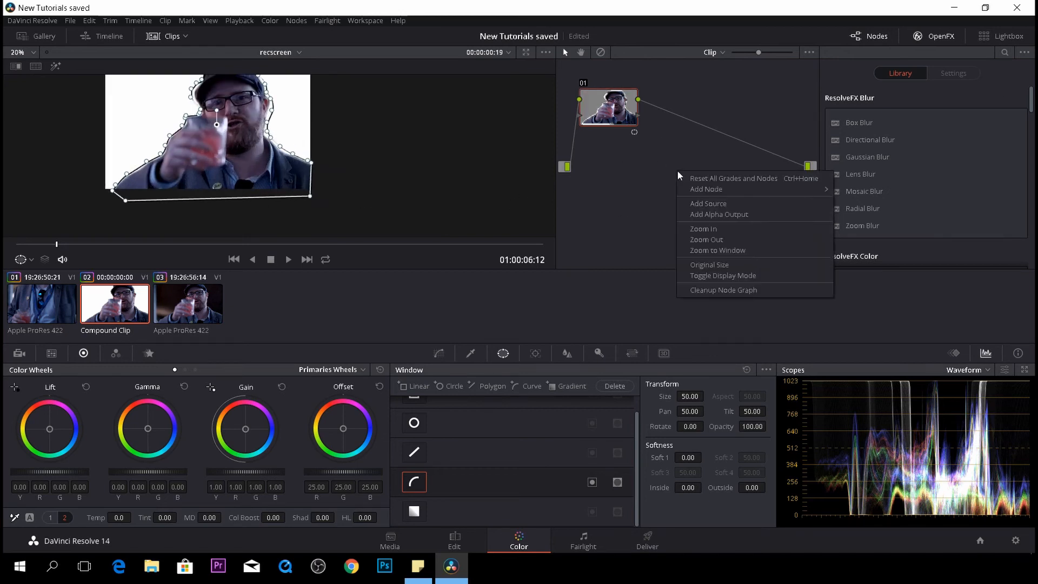
click(703, 214)
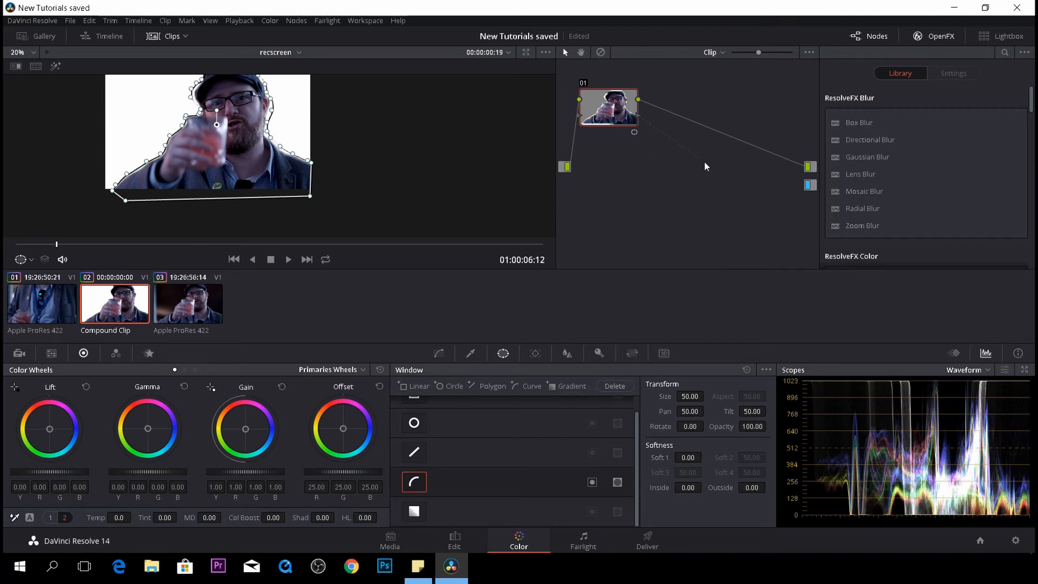
- Connect the node's key output to the alpha output, then switch to the Edit page
drag(801, 188, 809, 185)
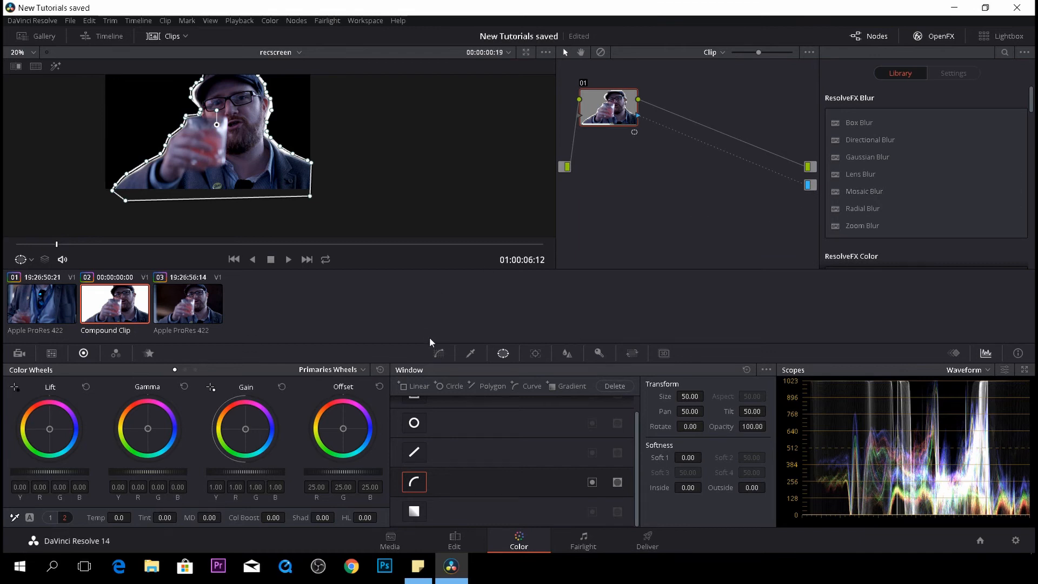
click(454, 539)
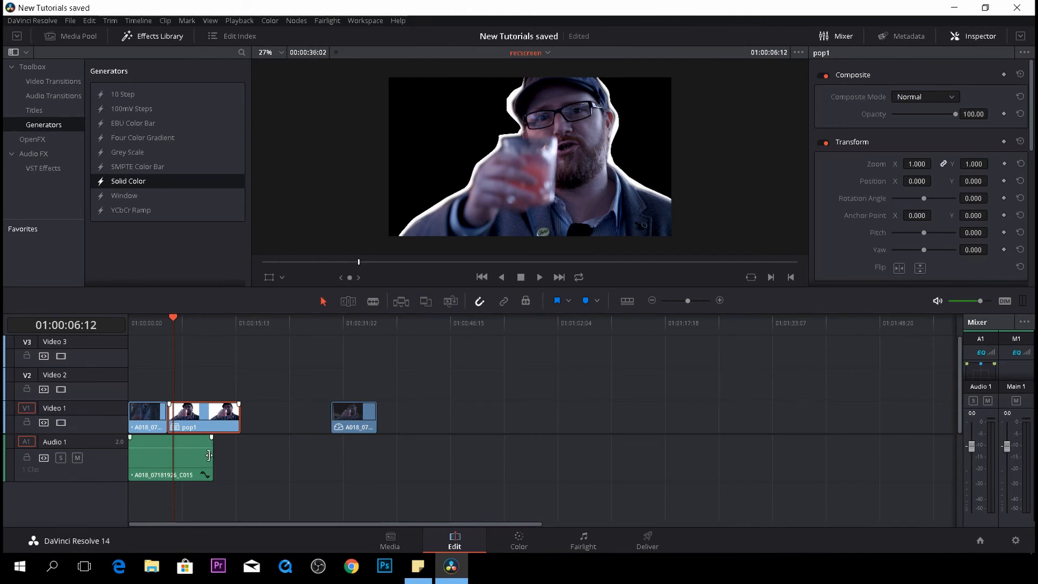
- Delete the audio clip from Audio 1 and preview the timeline playback
click(190, 457)
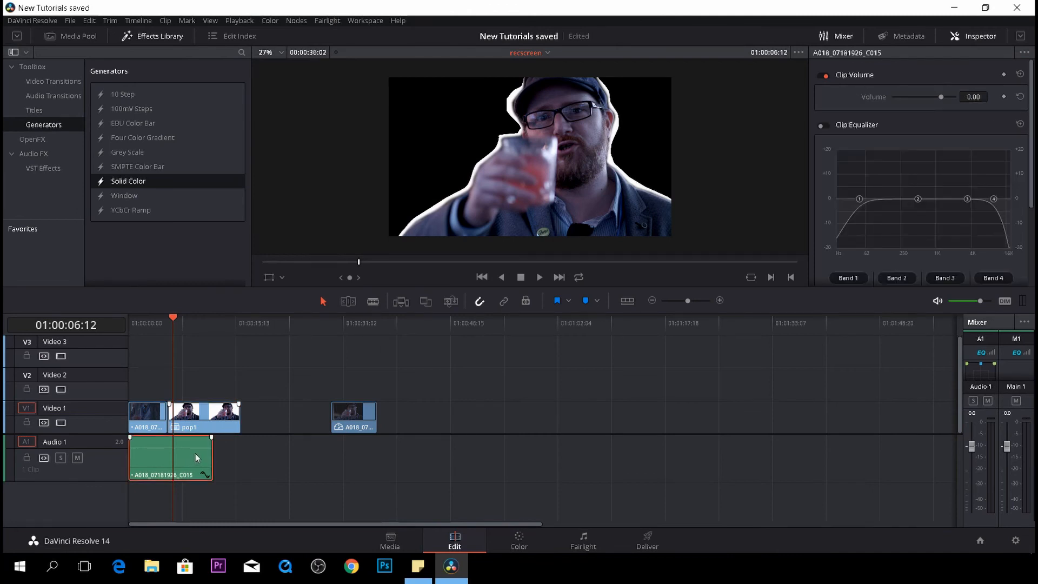
key(Delete)
drag(174, 316, 145, 319)
key(space)
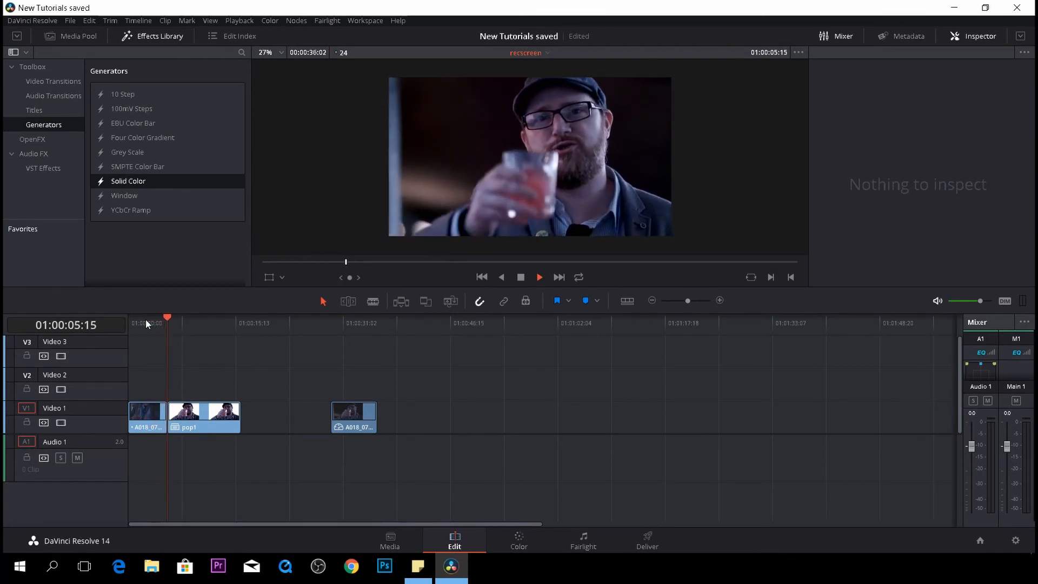
key(space)
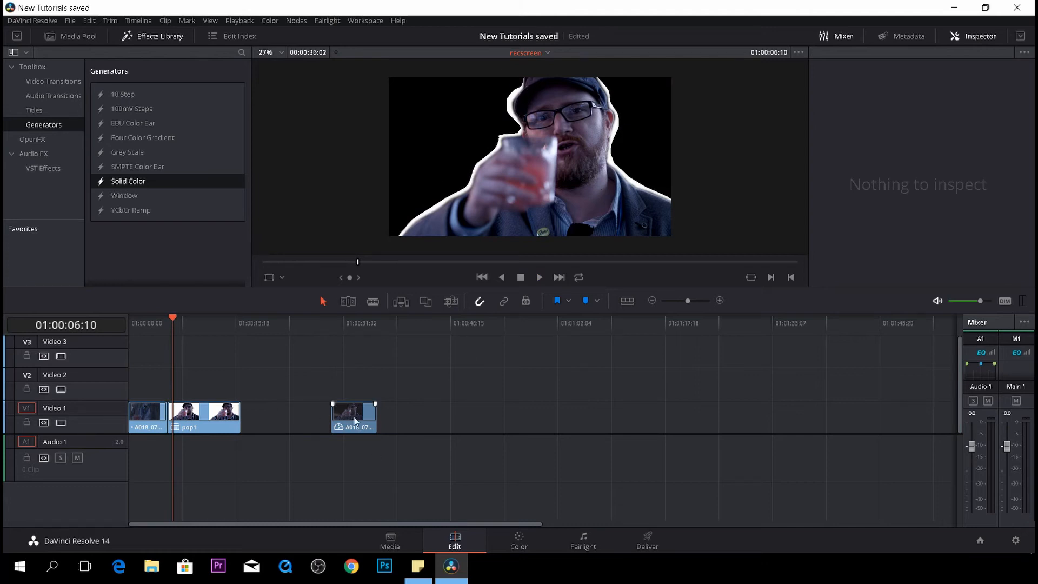
- Move the pop1 compound clip up to Video 2 and place the later clip beneath it on Video 1
drag(215, 417, 205, 395)
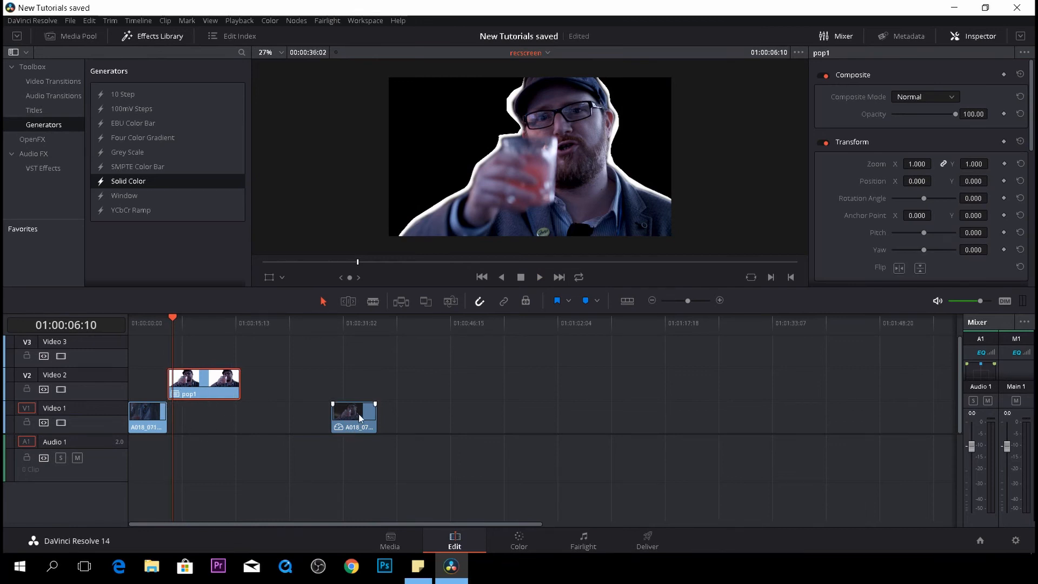
drag(359, 414, 240, 419)
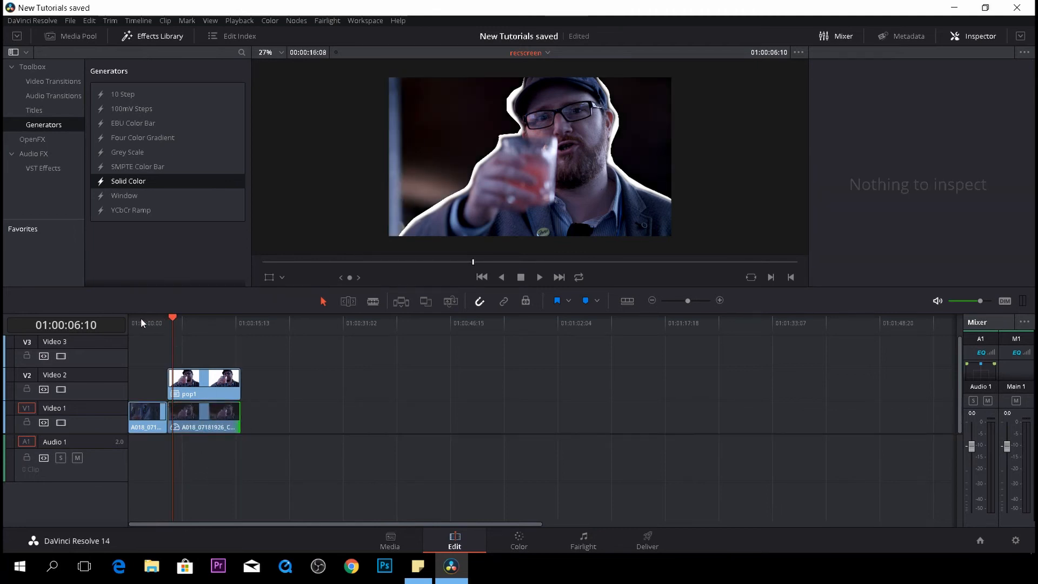
drag(171, 320, 152, 323)
key(space)
key(space)
- Move the first clip from Video 1 up to Video 2 before pop1
drag(148, 410, 148, 392)
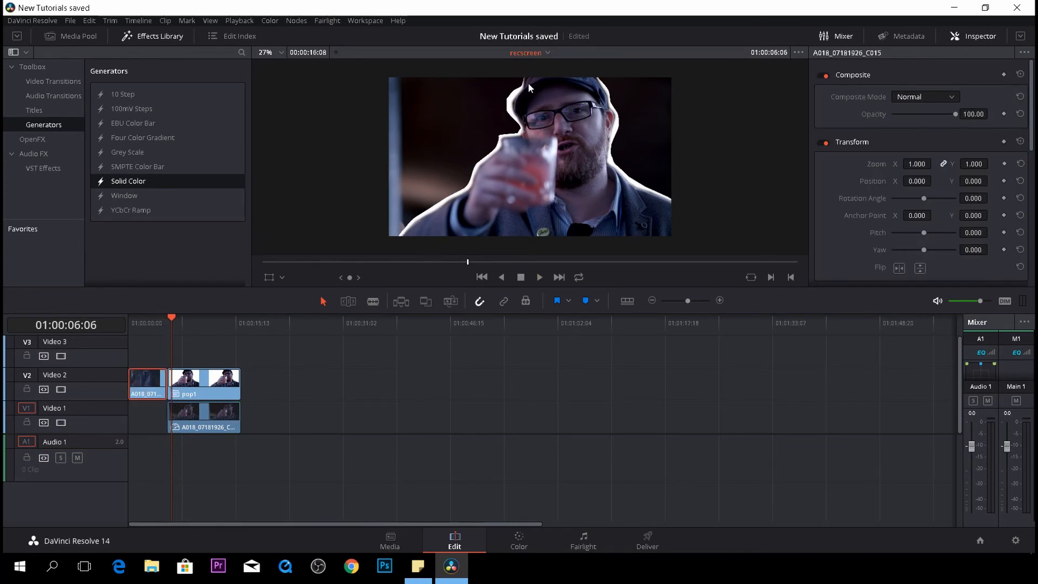
scroll(528, 103, up, 4)
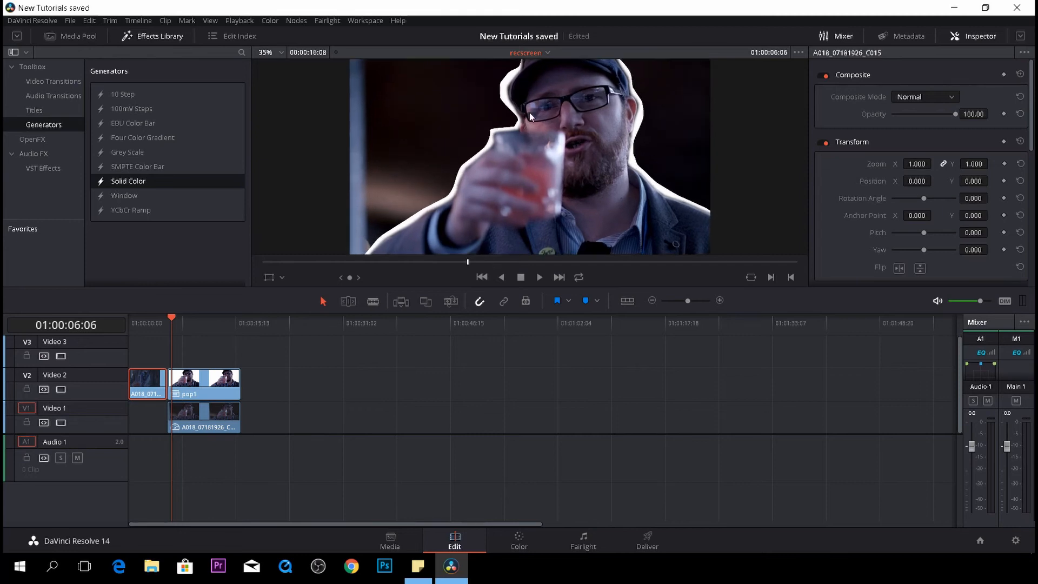
scroll(529, 114, down, 2)
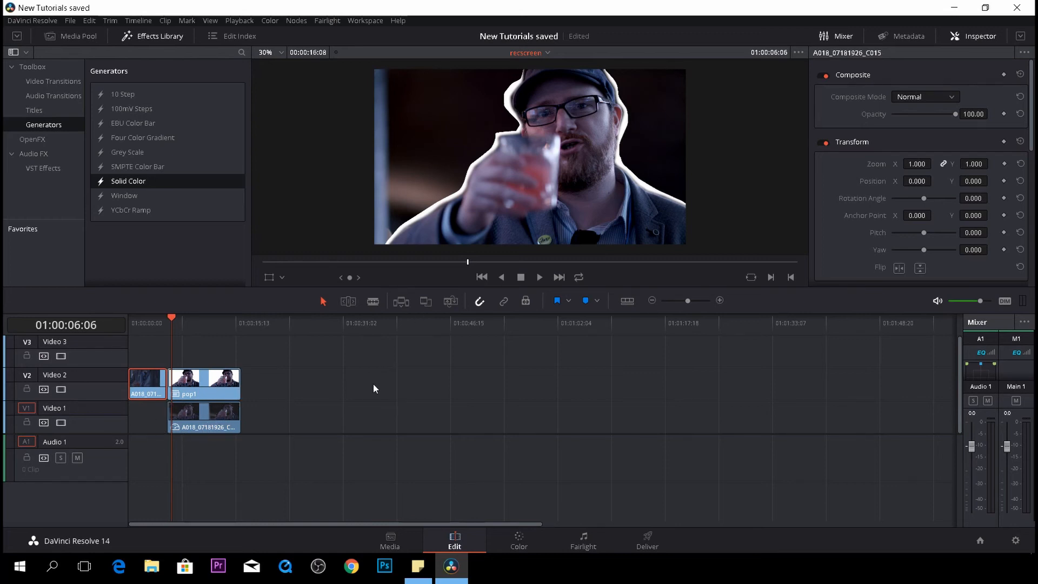
- Open the pop1 compound clip in the timeline and select its video clip above the solid color
click(212, 389)
right_click(212, 388)
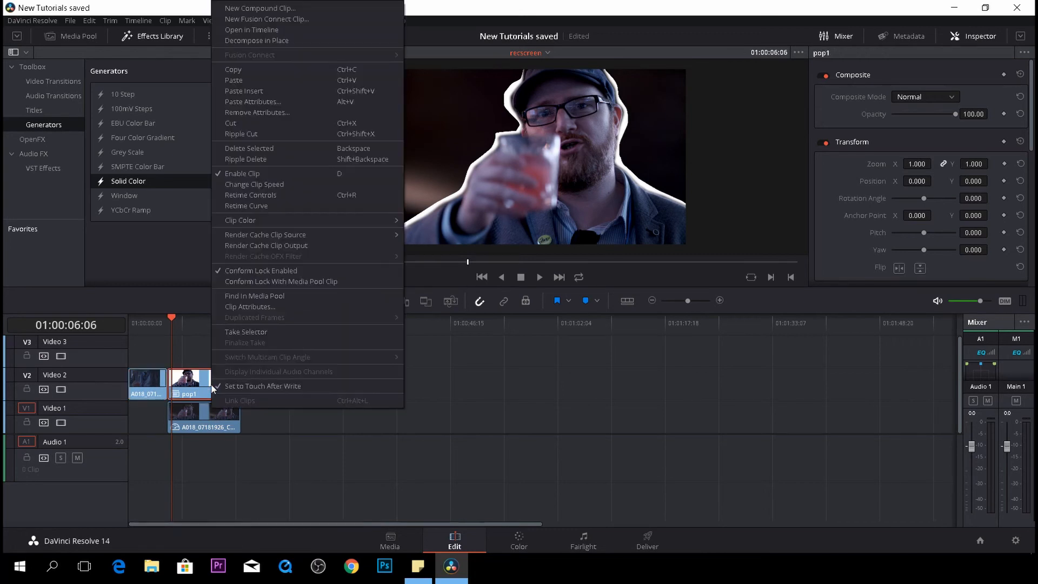
click(280, 31)
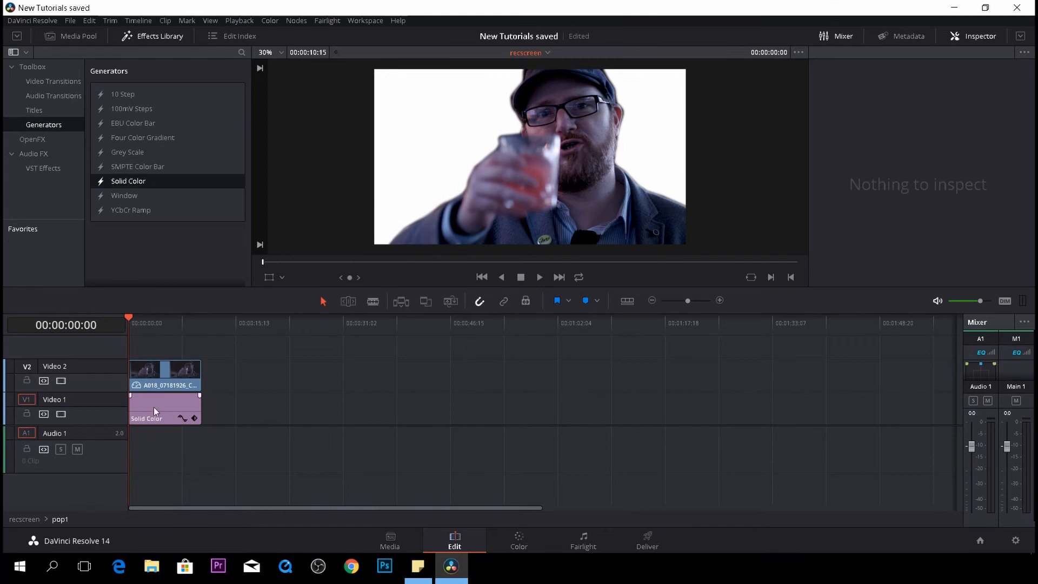
click(171, 377)
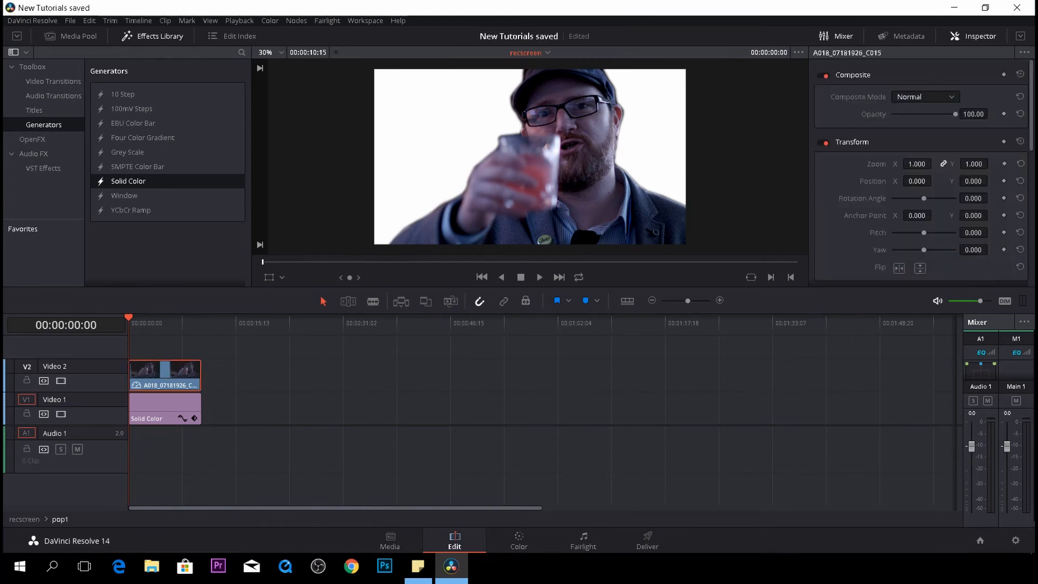
- On the Color page, adjust the curve window points along the top-left edge of the cap
click(527, 538)
scroll(262, 182, up, 5)
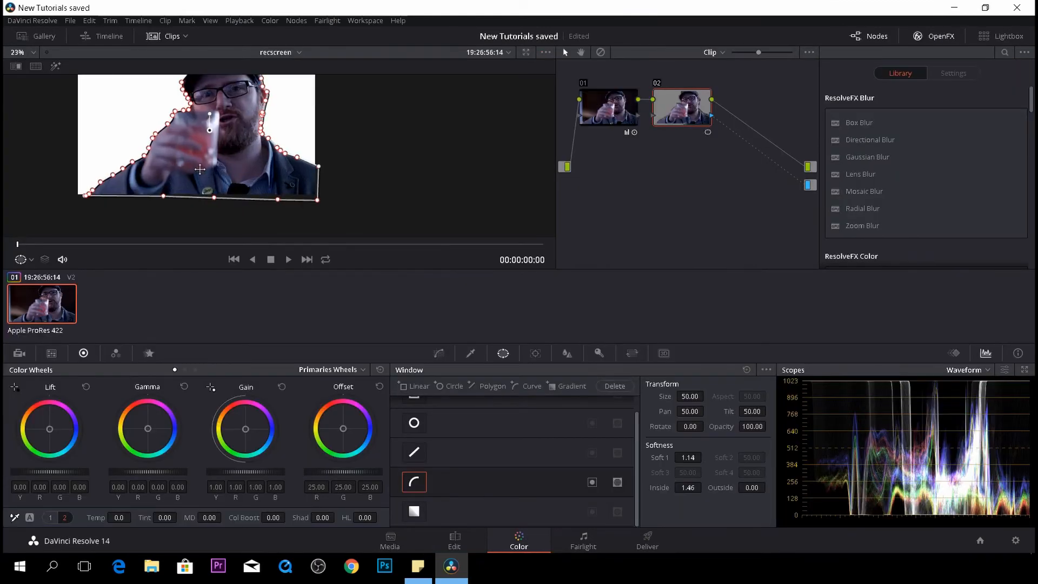
scroll(262, 182, up, 6)
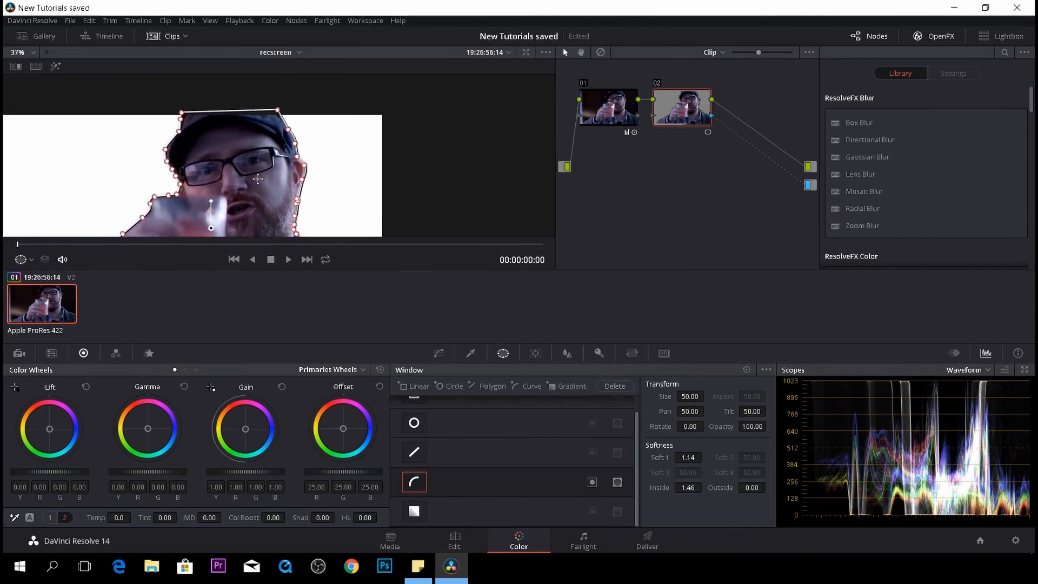
scroll(282, 204, up, 6)
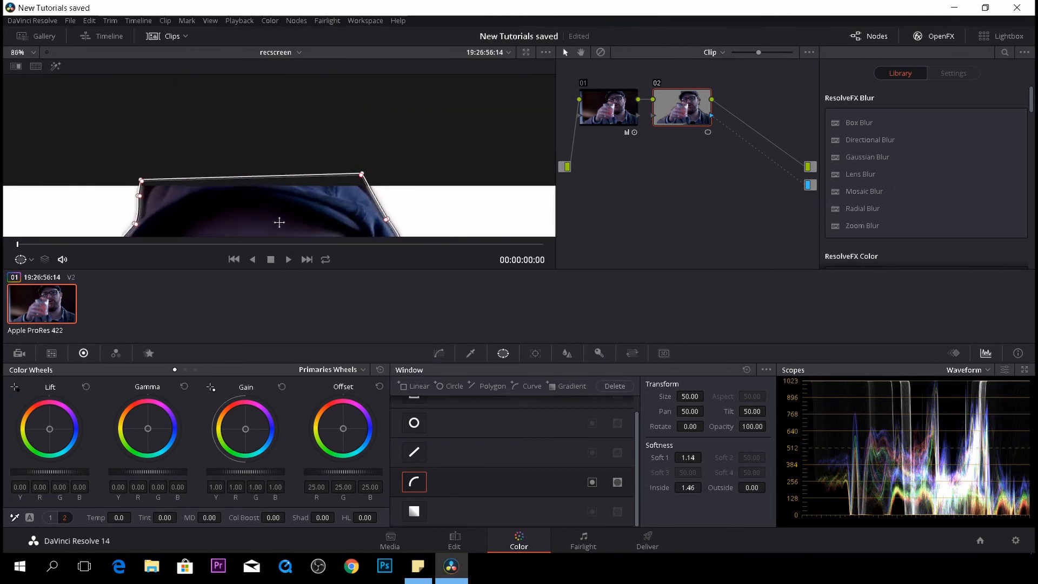
scroll(245, 118, up, 6)
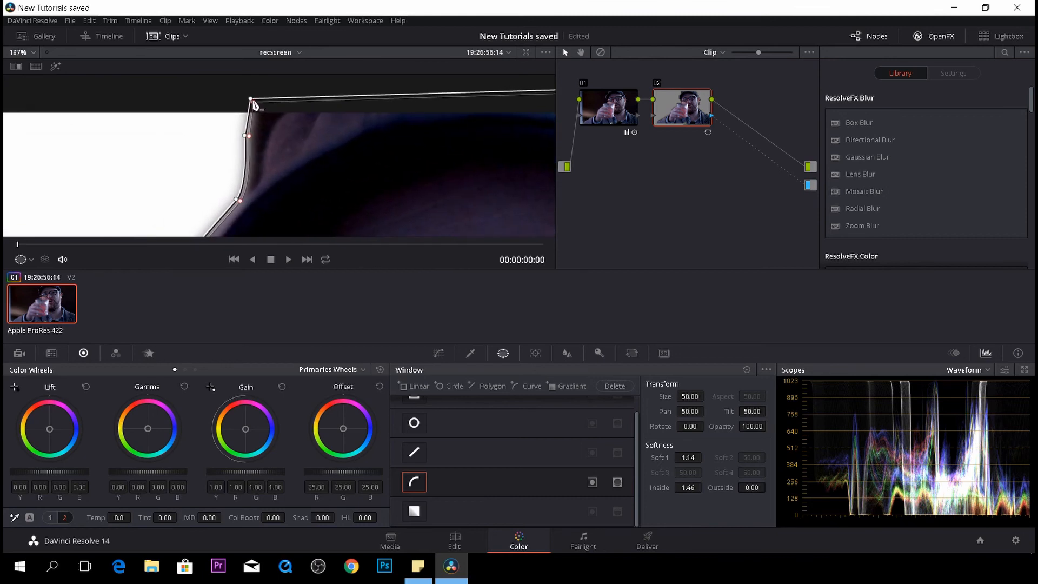
drag(253, 102, 299, 106)
drag(246, 136, 253, 145)
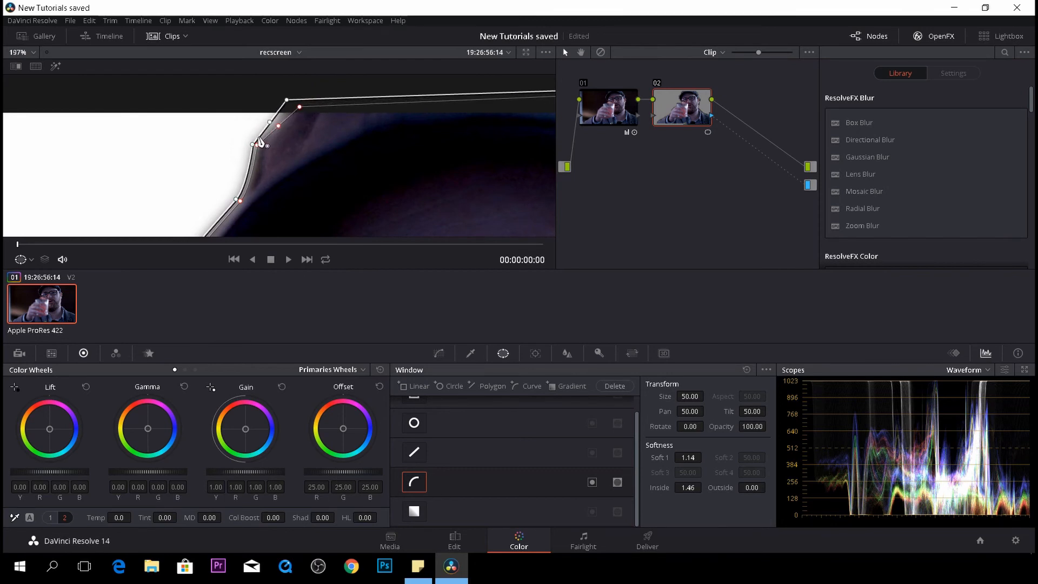
drag(256, 145, 260, 169)
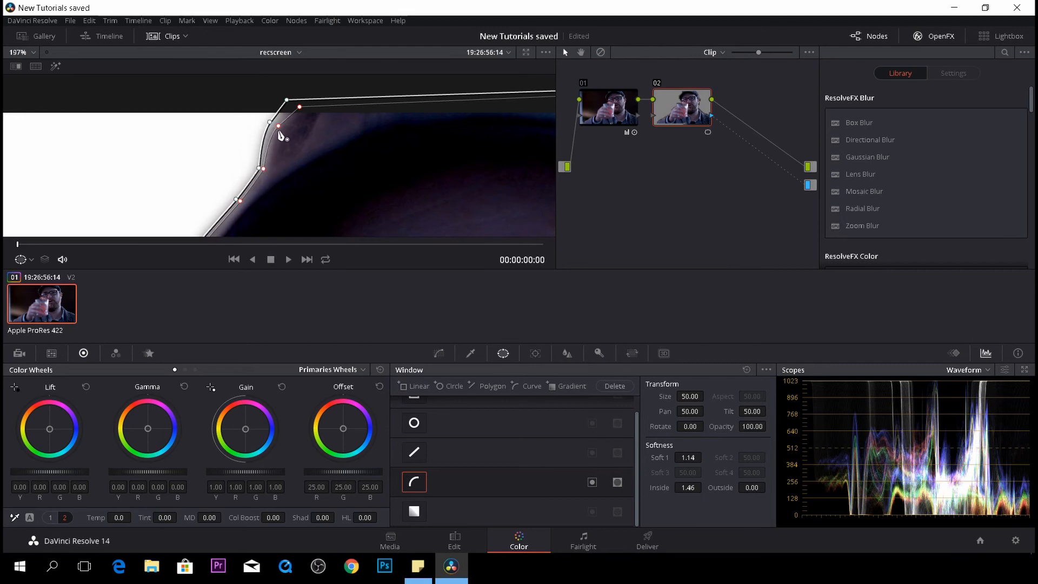
drag(278, 124, 273, 122)
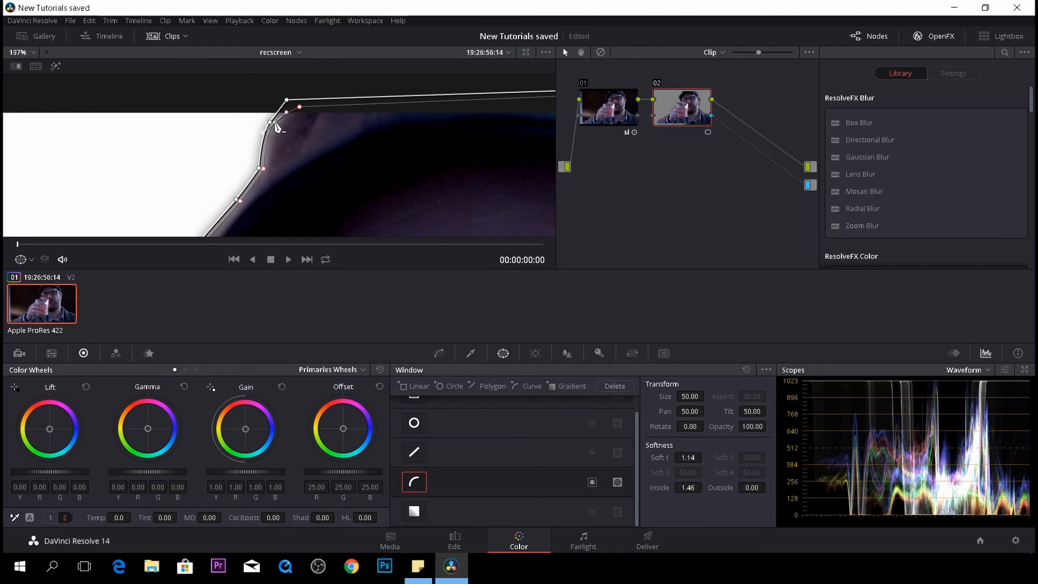
- Reposition curve window points along the cap's right corner and the side of the head
scroll(268, 135, down, 5)
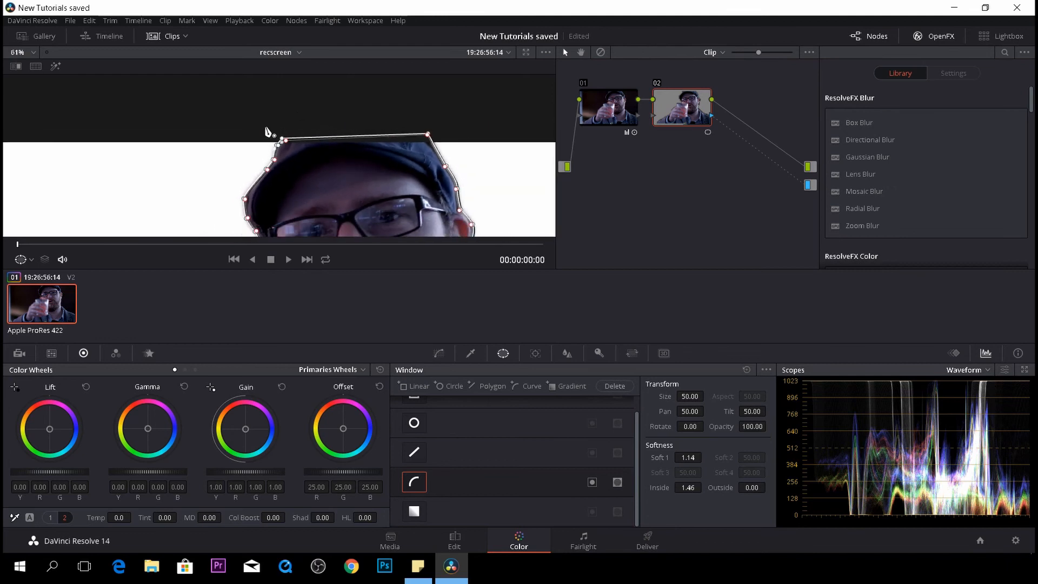
scroll(436, 157, up, 3)
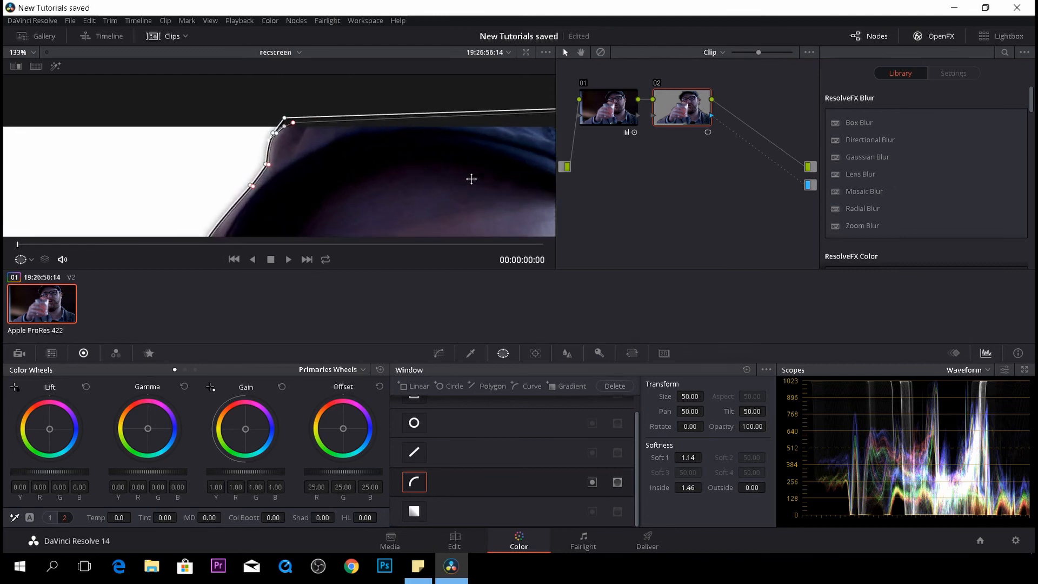
drag(471, 179, 257, 213)
scroll(456, 220, up, 4)
drag(417, 218, 271, 169)
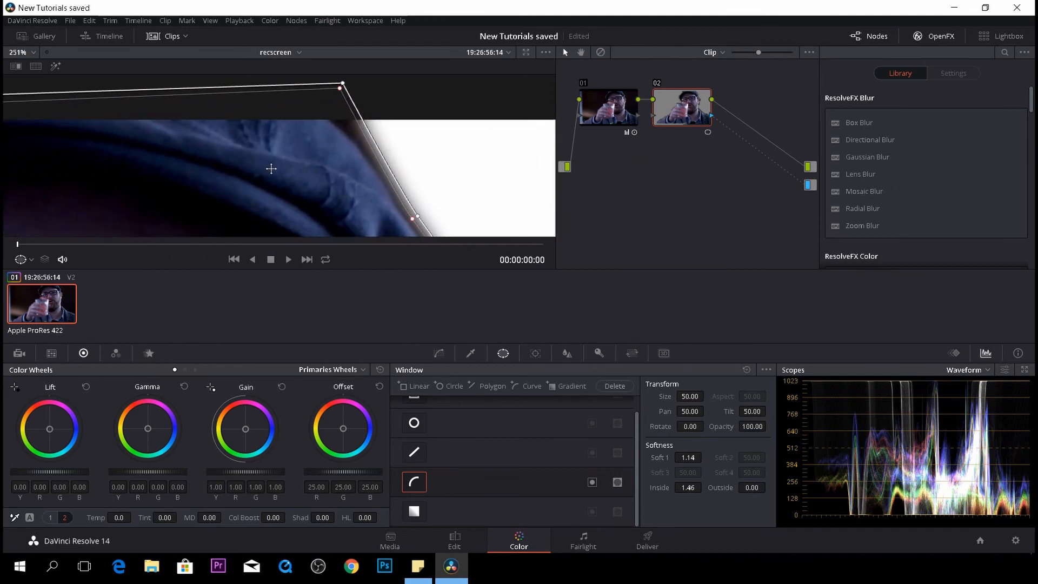
scroll(314, 124, up, 2)
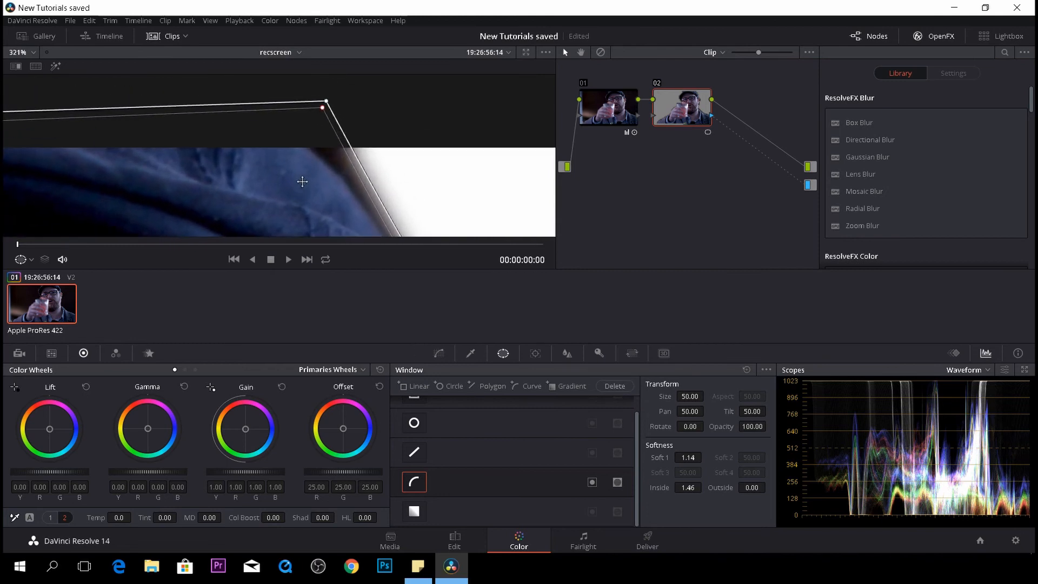
drag(328, 106, 320, 141)
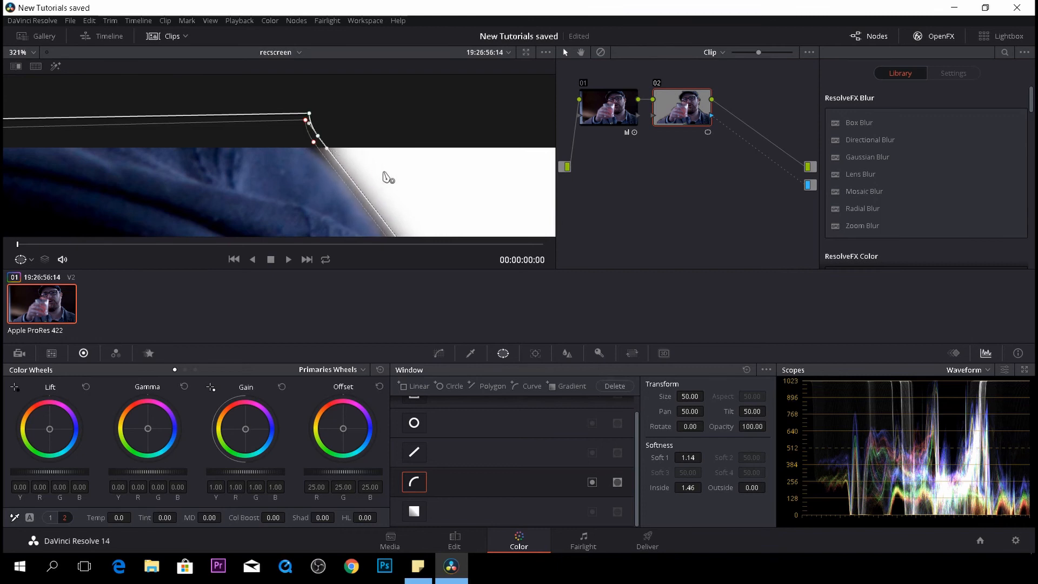
drag(386, 174, 330, 71)
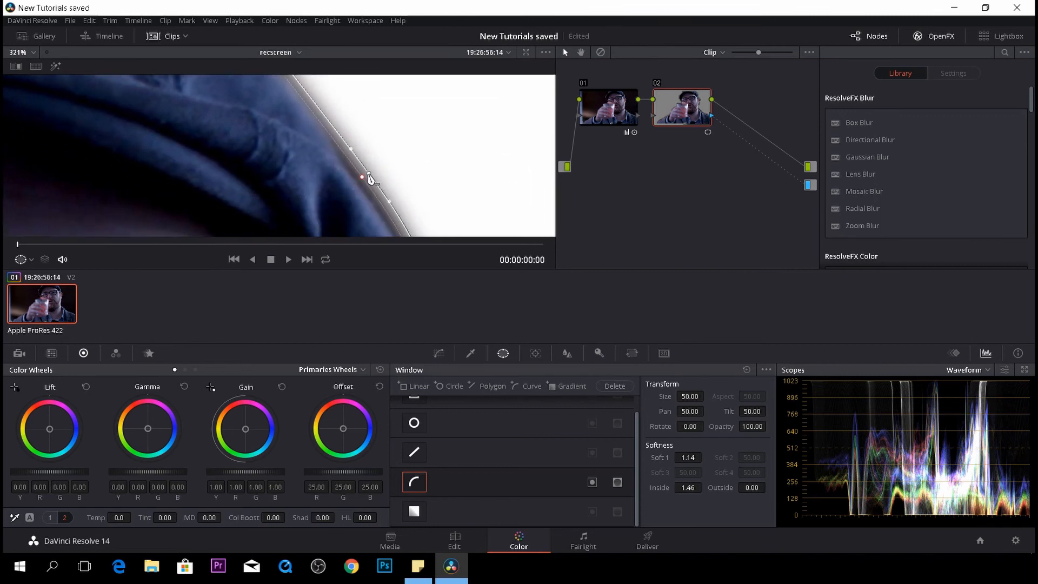
drag(369, 174, 363, 175)
- Tighten the curve window outline around the subject's ear by moving a point inward
drag(466, 175, 398, 102)
scroll(422, 141, up, 1)
drag(424, 143, 424, 96)
scroll(430, 130, down, 9)
drag(412, 188, 410, 113)
scroll(363, 169, up, 13)
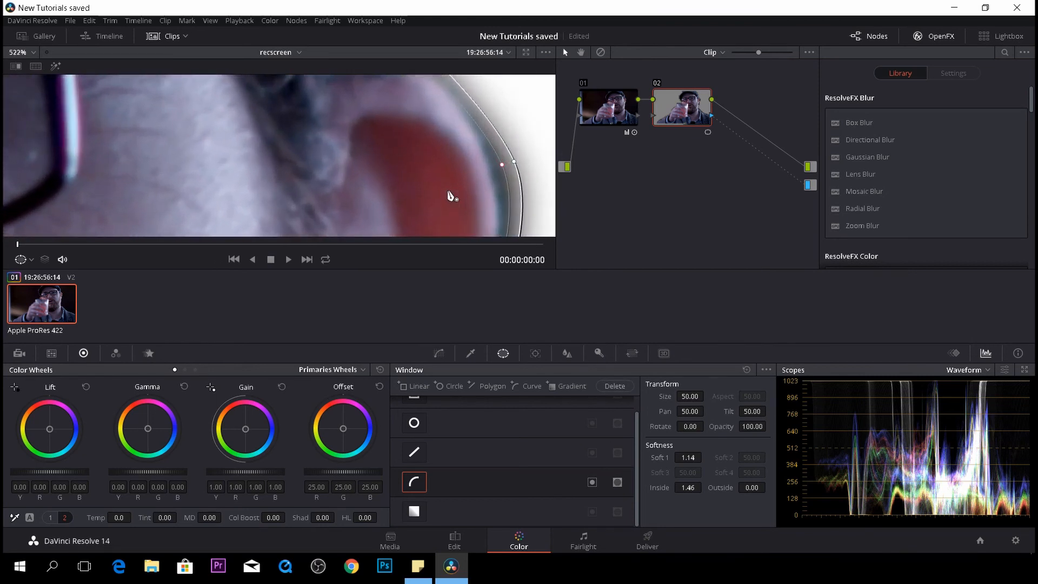
scroll(453, 192, down, 10)
scroll(431, 173, up, 7)
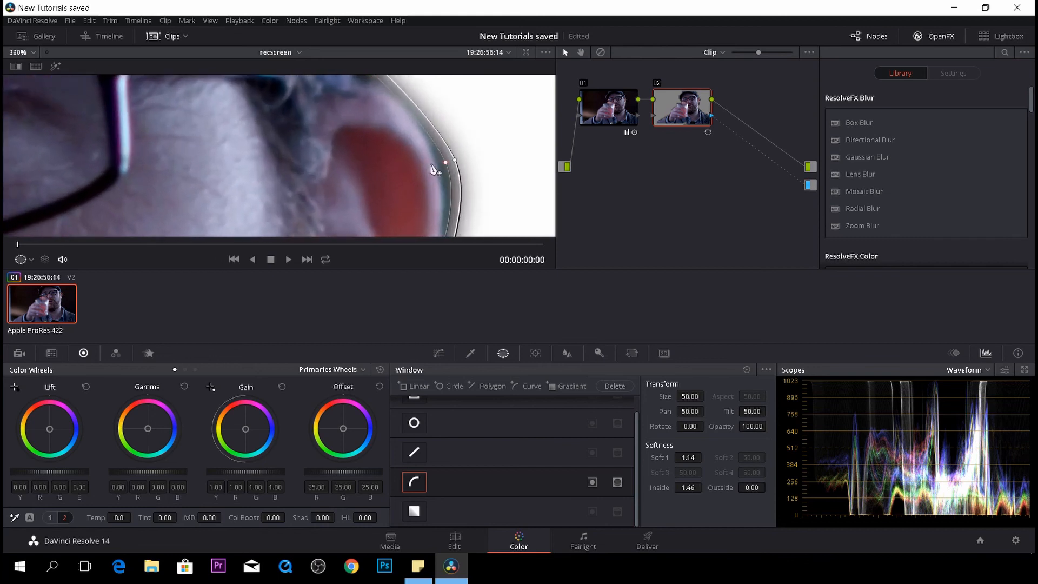
scroll(433, 169, up, 1)
click(472, 164)
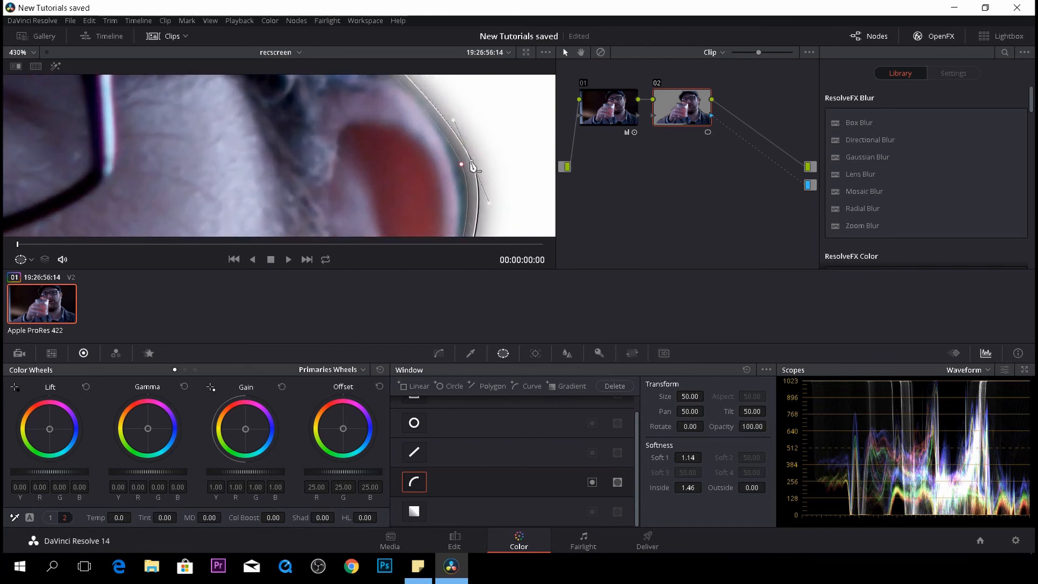
drag(472, 165, 460, 164)
scroll(479, 171, down, 4)
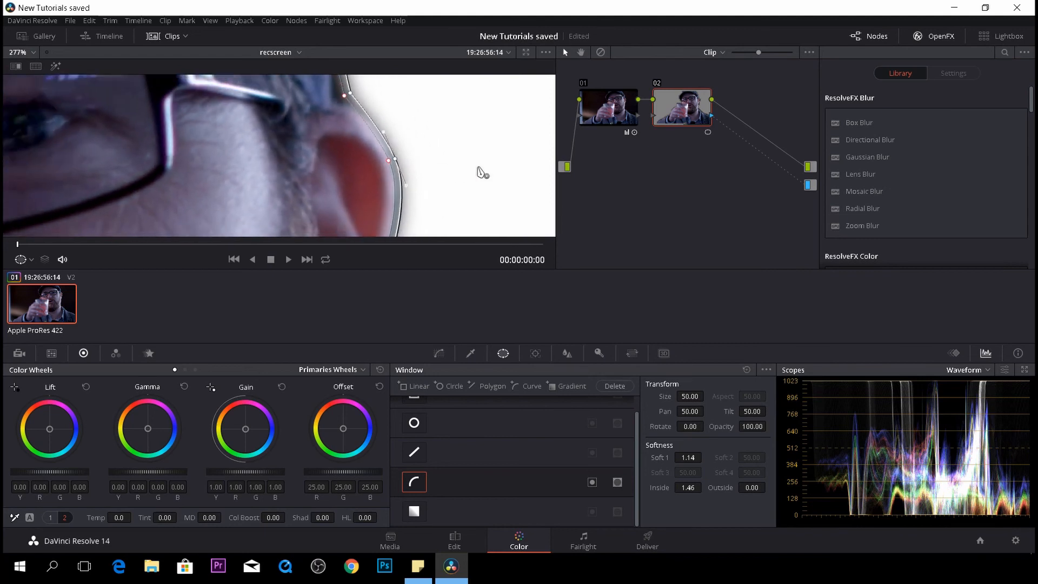
scroll(478, 173, down, 2)
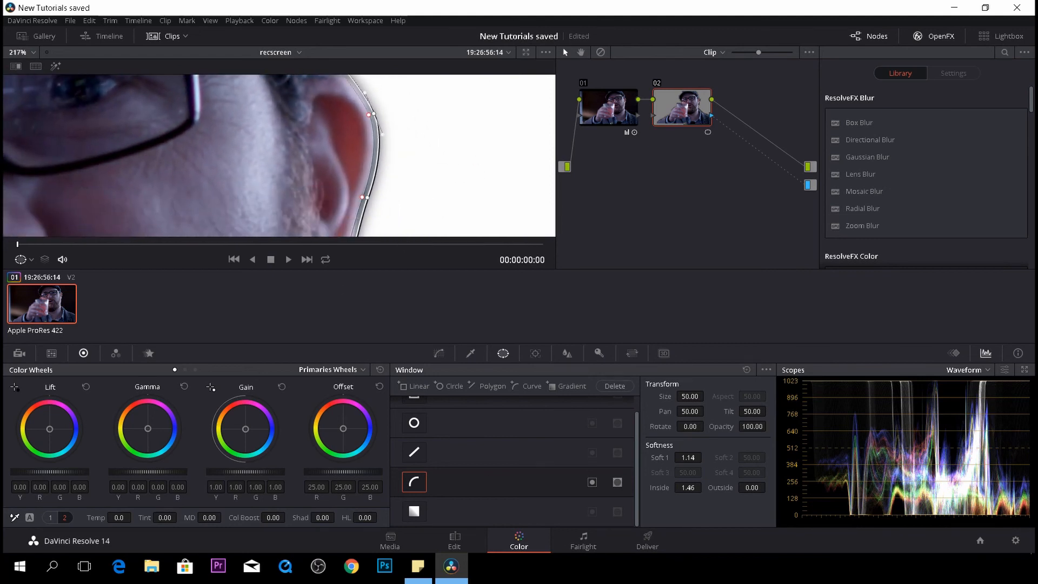
- Return to the main recscreen timeline on the Edit page and scrub to the cut before pop1
click(454, 543)
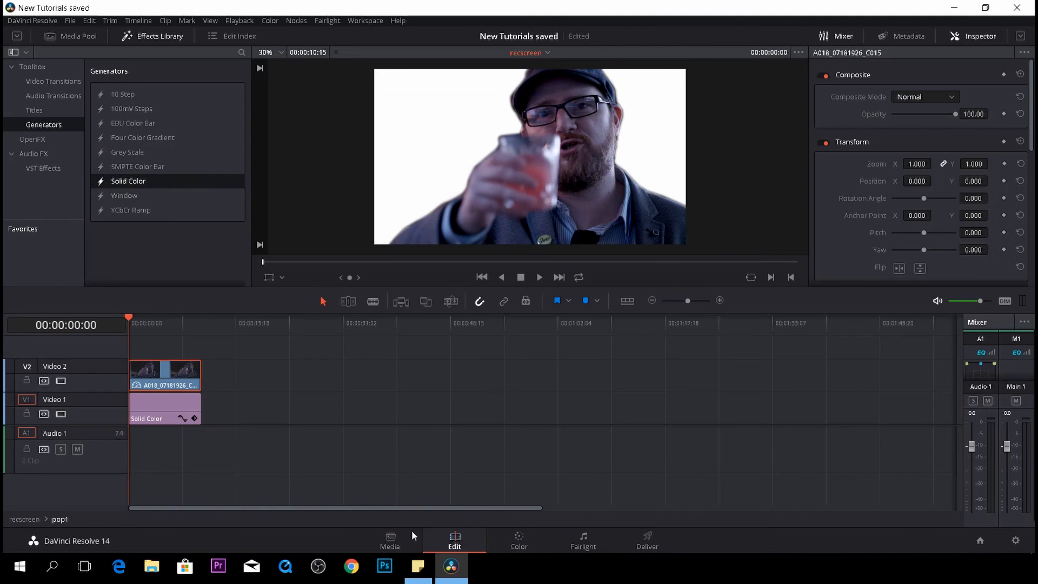
click(25, 518)
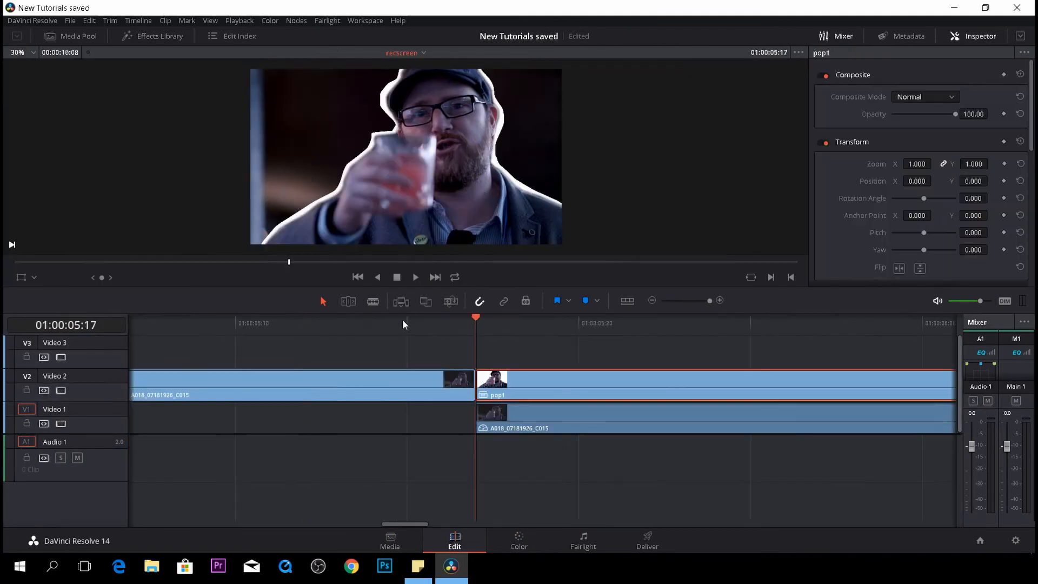
drag(469, 316, 234, 322)
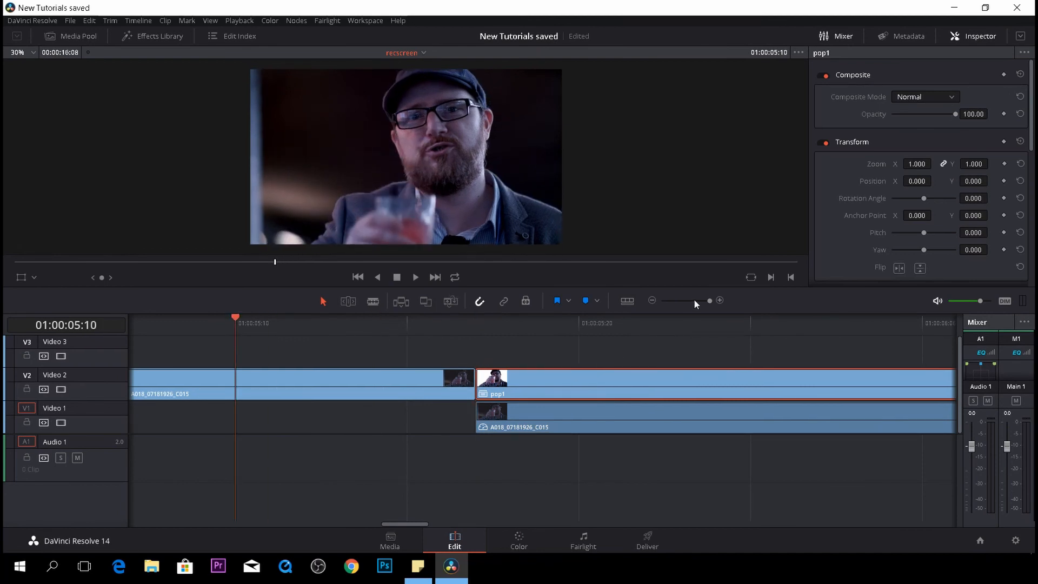
mouse_move(705, 302)
mouse_down()
mouse_move(683, 304)
mouse_move(697, 309)
mouse_up()
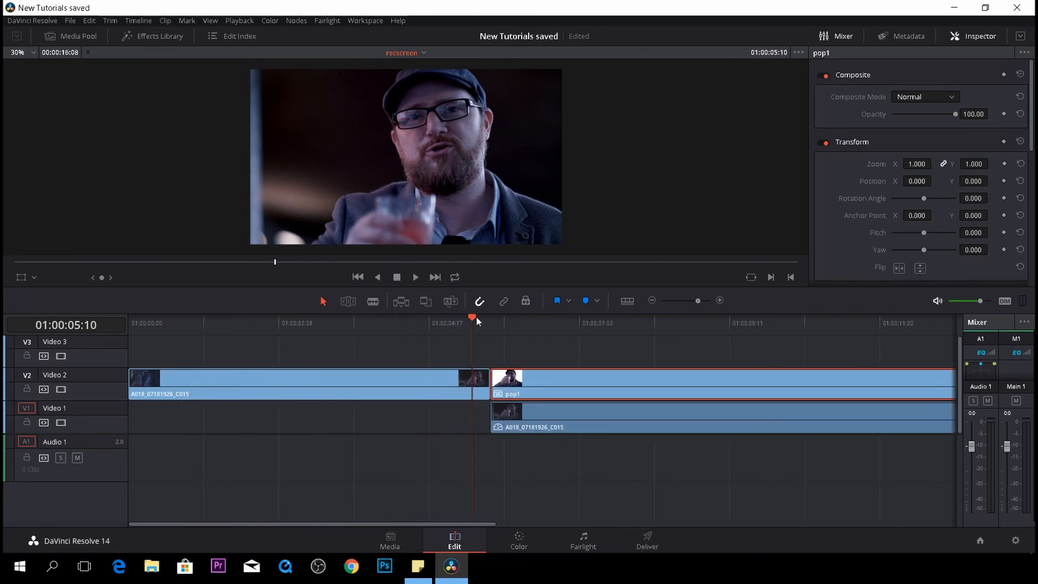
- Preview the cut before pop1, then add a 12-frame cross dissolve there, trimming the clips to fit
drag(476, 316, 450, 320)
key(space)
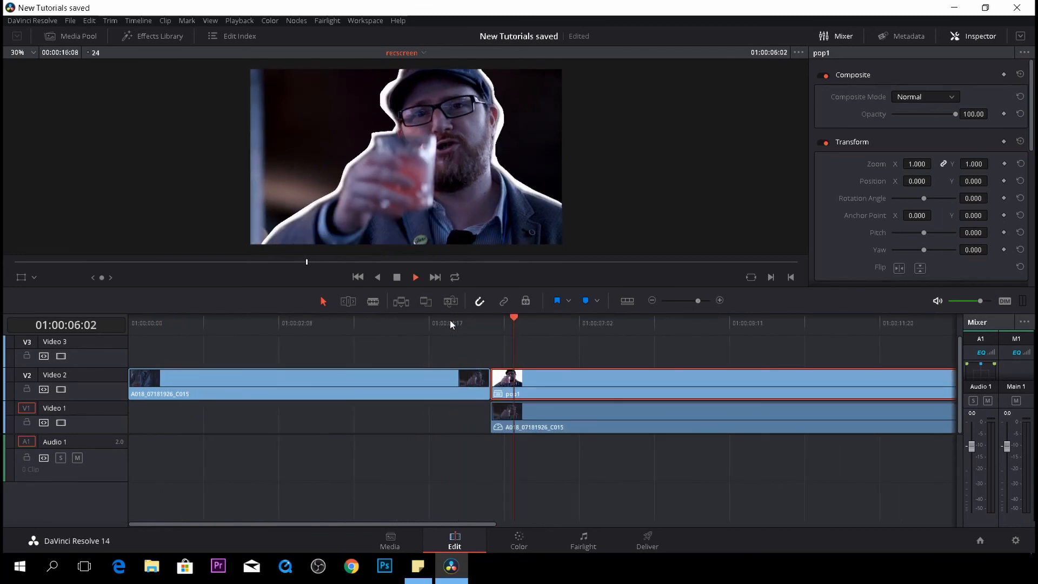
key(space)
drag(516, 323, 467, 336)
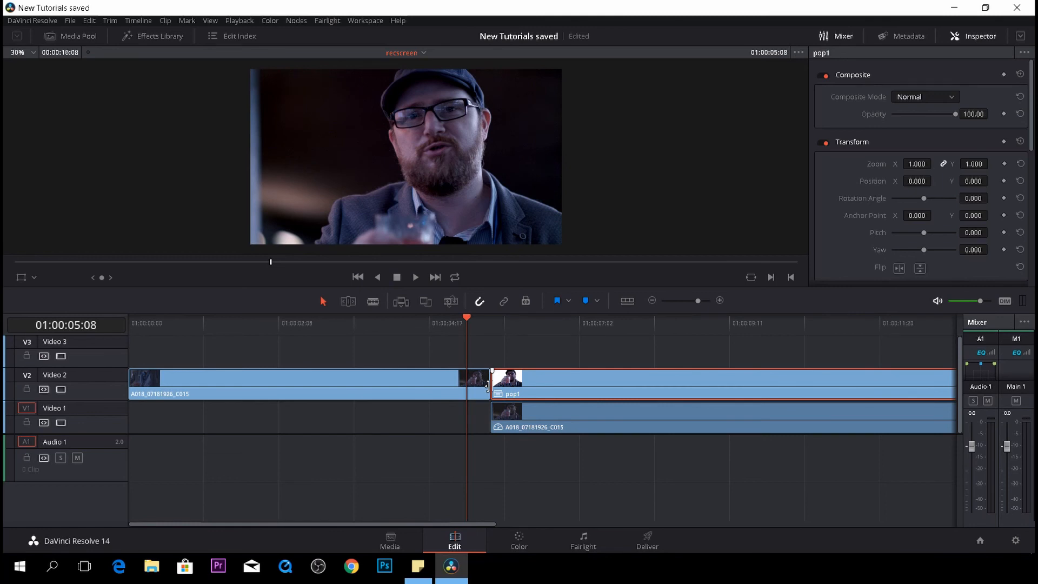
right_click(490, 386)
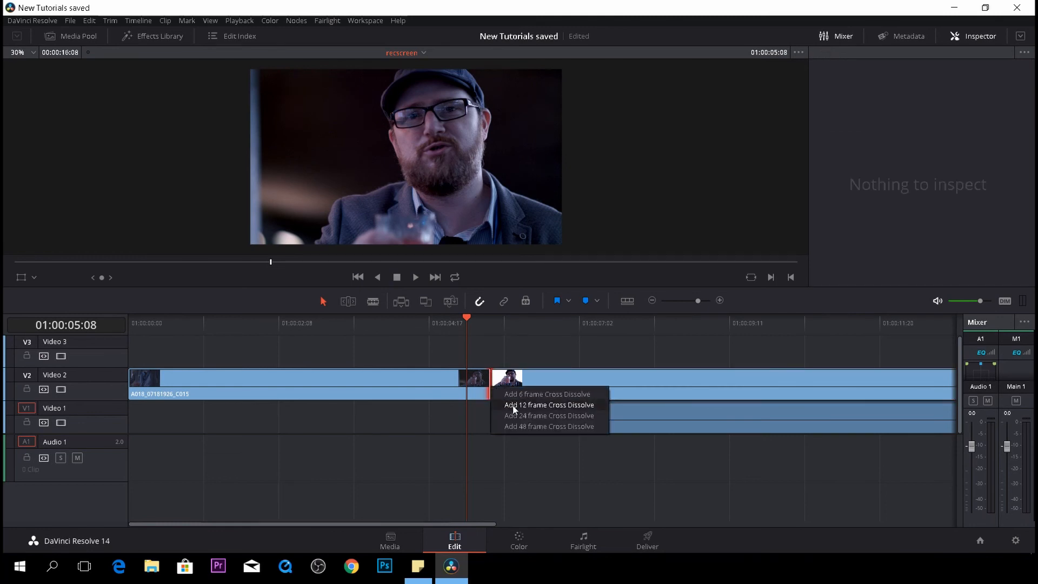
click(514, 405)
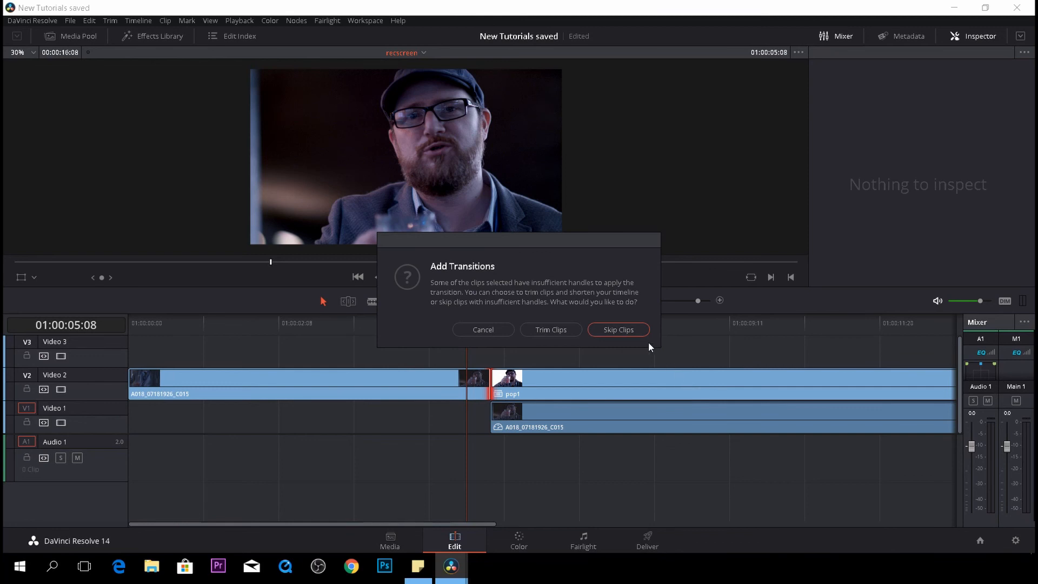
click(539, 335)
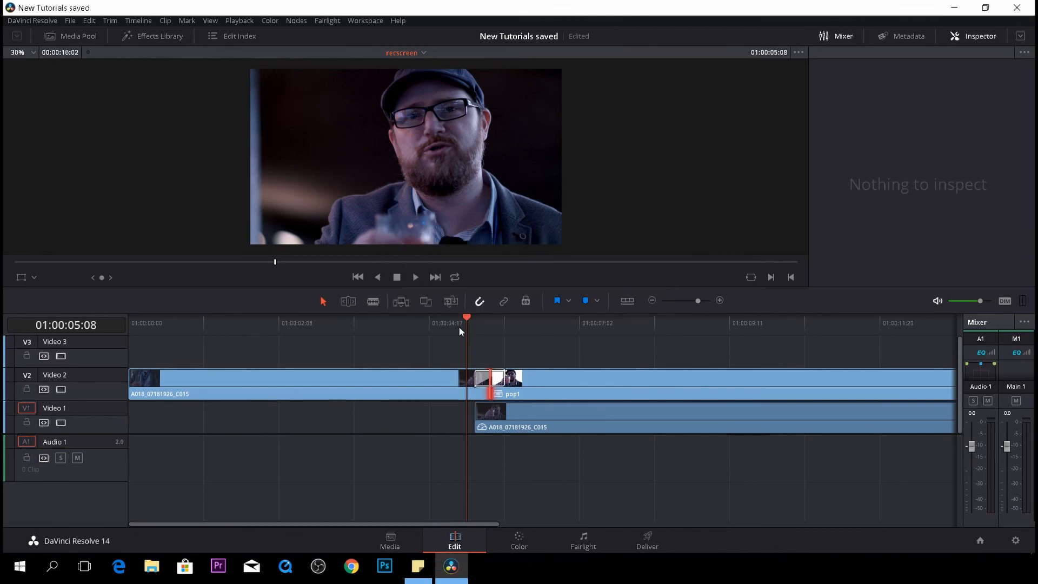
- Slide the Video 1 clip under pop1 so it starts with pop1, and play back the cut
mouse_move(525, 410)
mouse_down()
mouse_move(579, 416)
mouse_move(543, 411)
mouse_up()
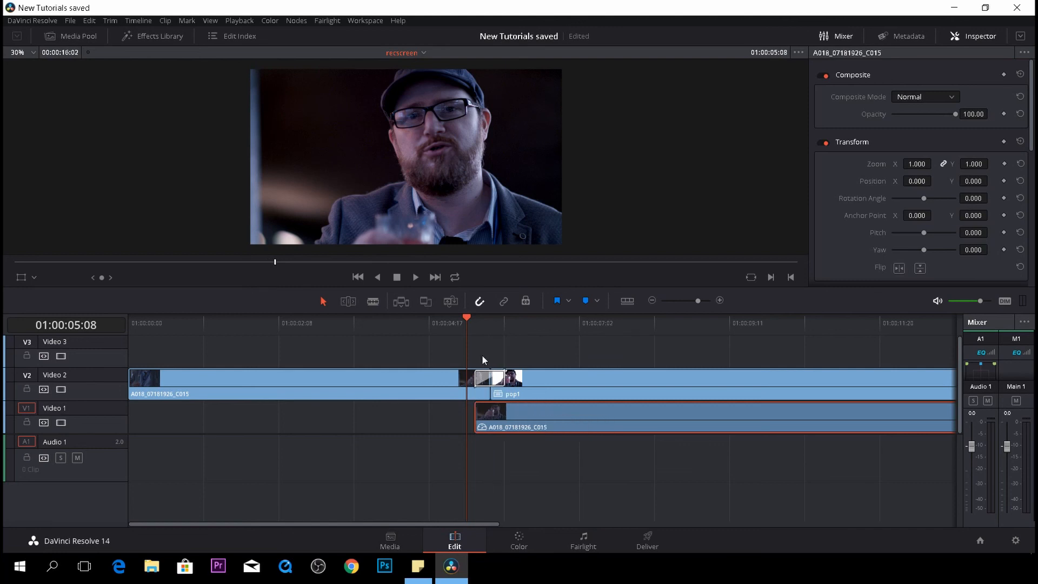
click(460, 321)
key(space)
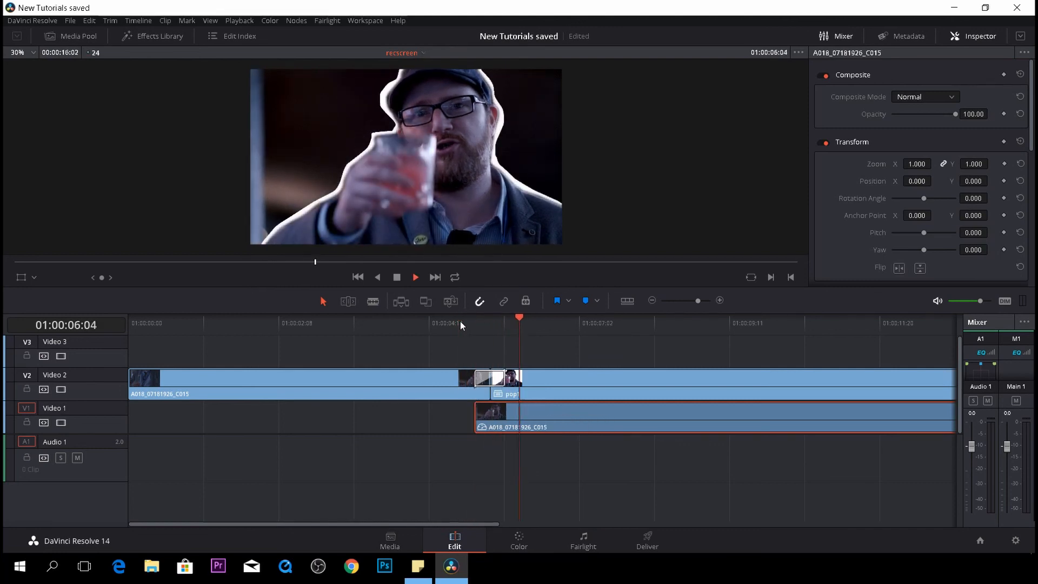
key(space)
drag(546, 411, 561, 413)
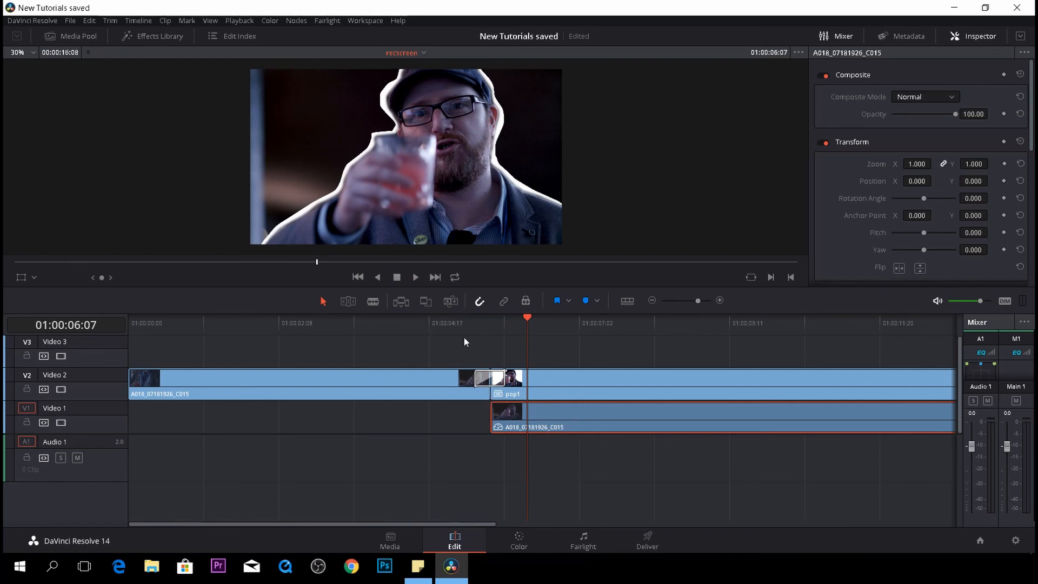
click(449, 324)
key(space)
- Shorten the cross dissolve at pop1's start to 4 frames and play back the transition
drag(497, 375, 492, 371)
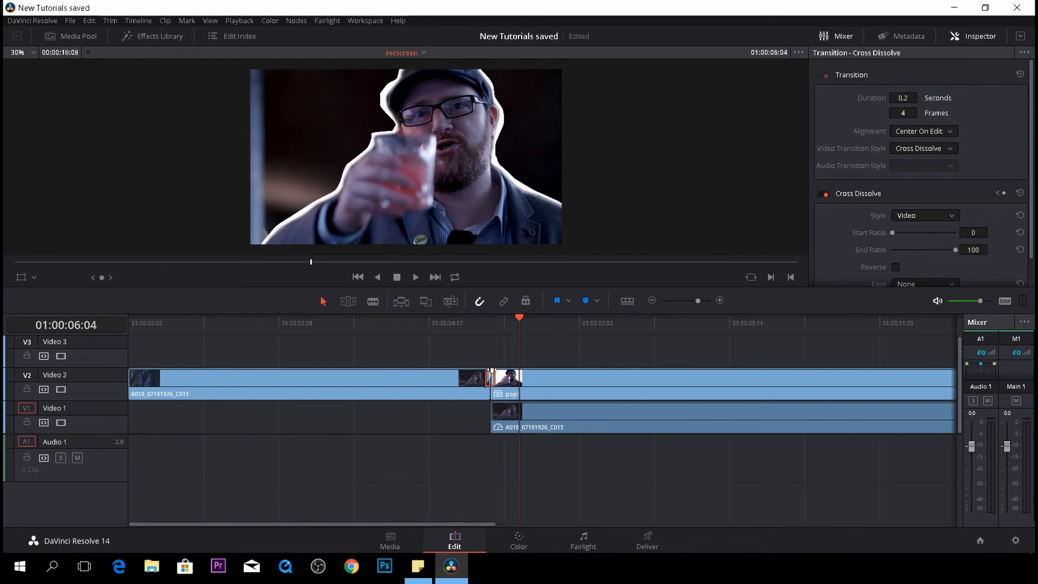
click(454, 329)
key(space)
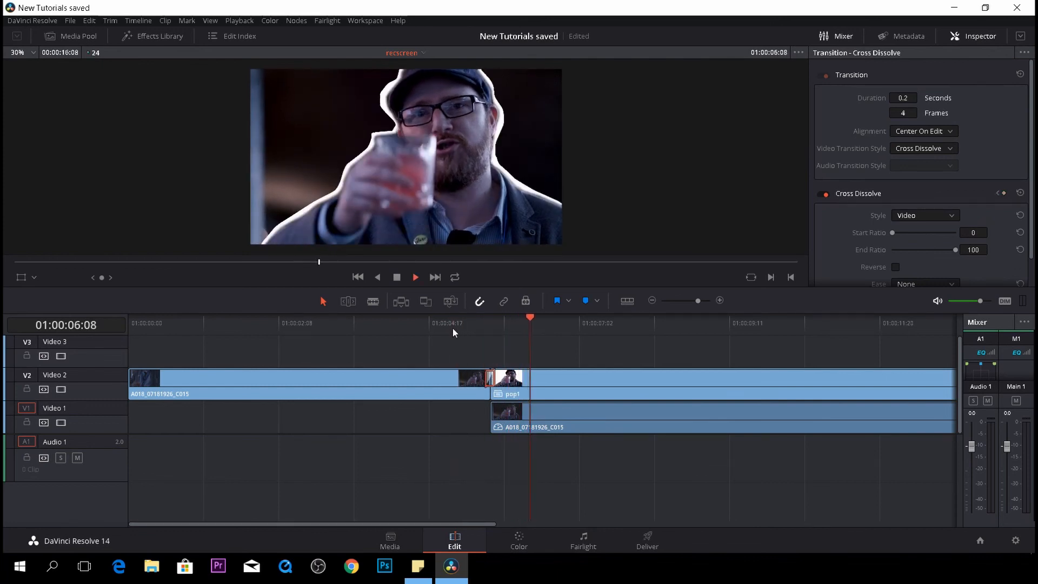
key(space)
click(434, 328)
key(space)
key(space)
drag(536, 320, 491, 339)
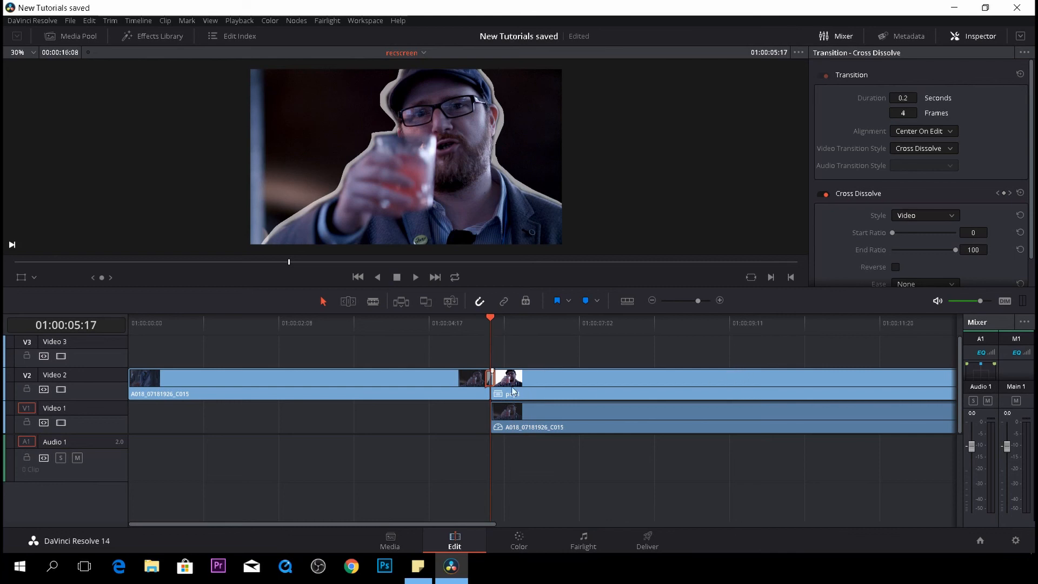
- On pop1, keyframe Transform at the cut, then three frames later set Zoom to 1.510
click(626, 385)
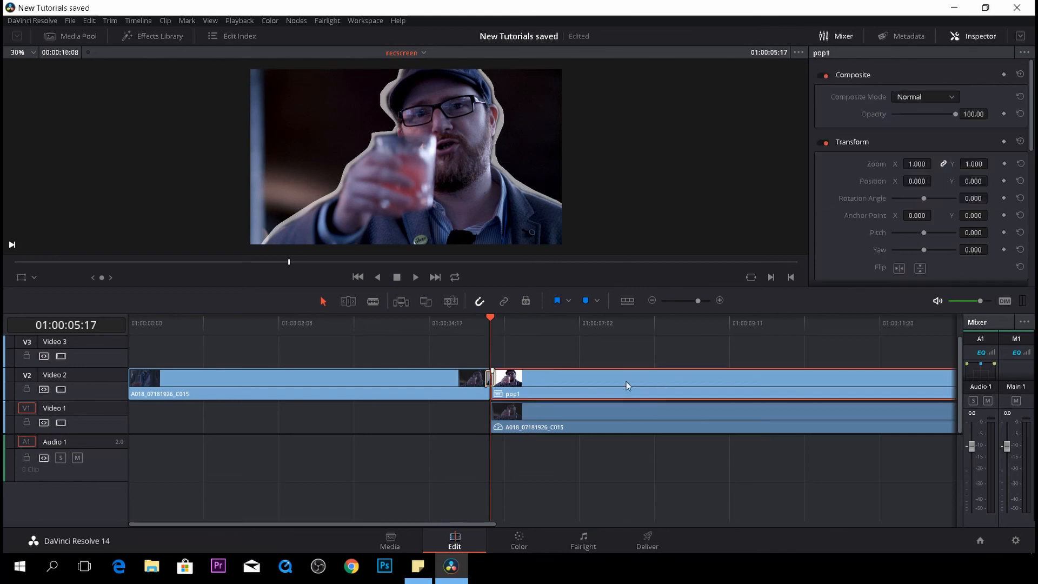
scroll(867, 210, down, 5)
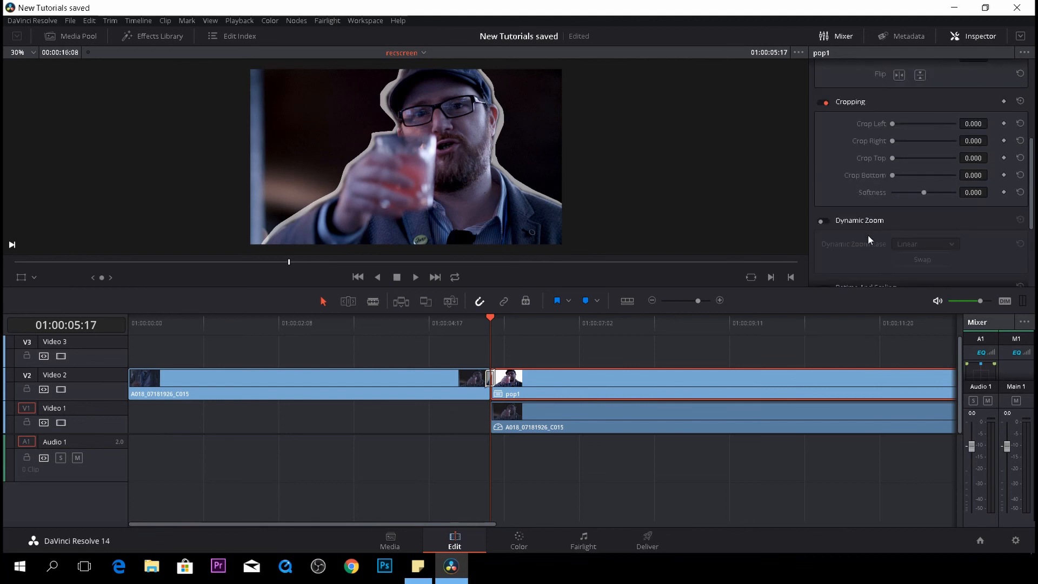
scroll(861, 240, up, 4)
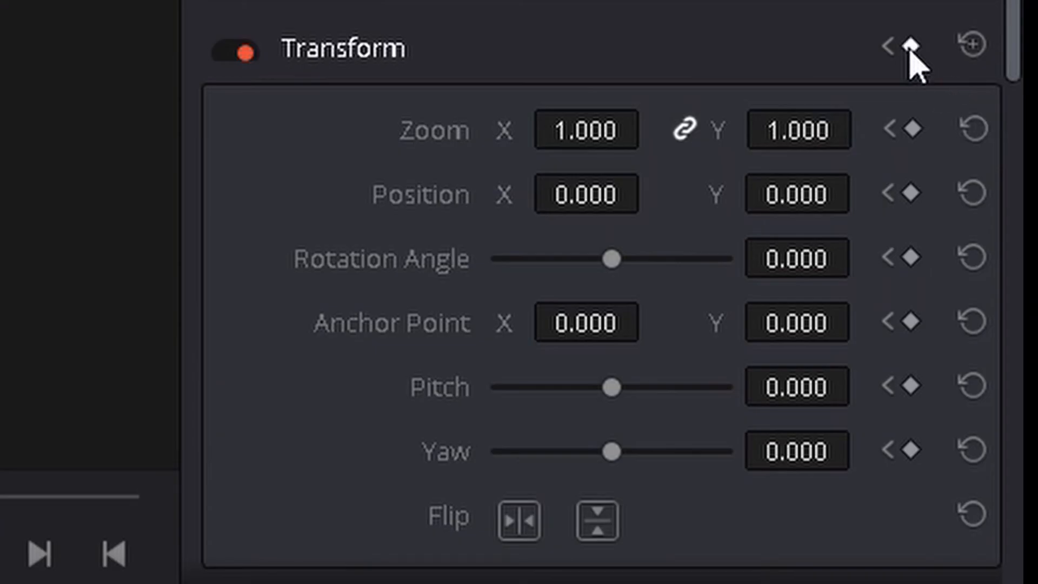
click(1003, 78)
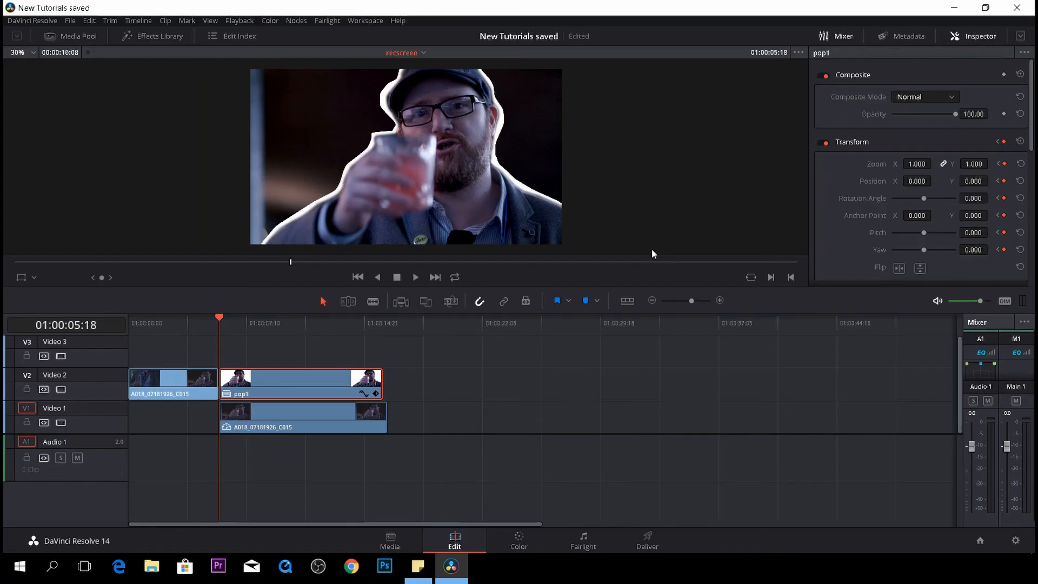
key(Right)
key(Right)
key(Right)
drag(916, 164, 937, 164)
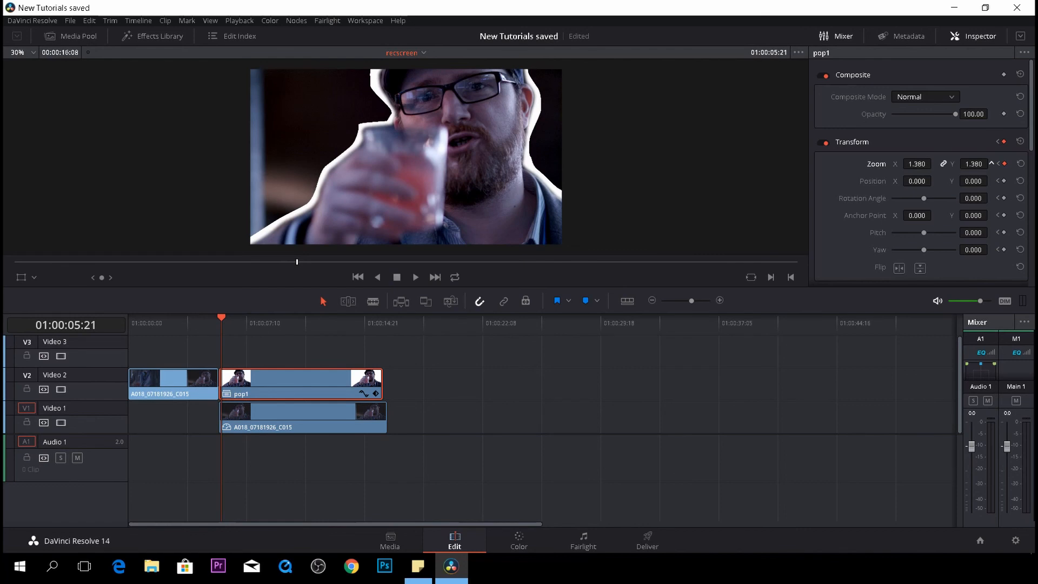
drag(938, 164, 944, 164)
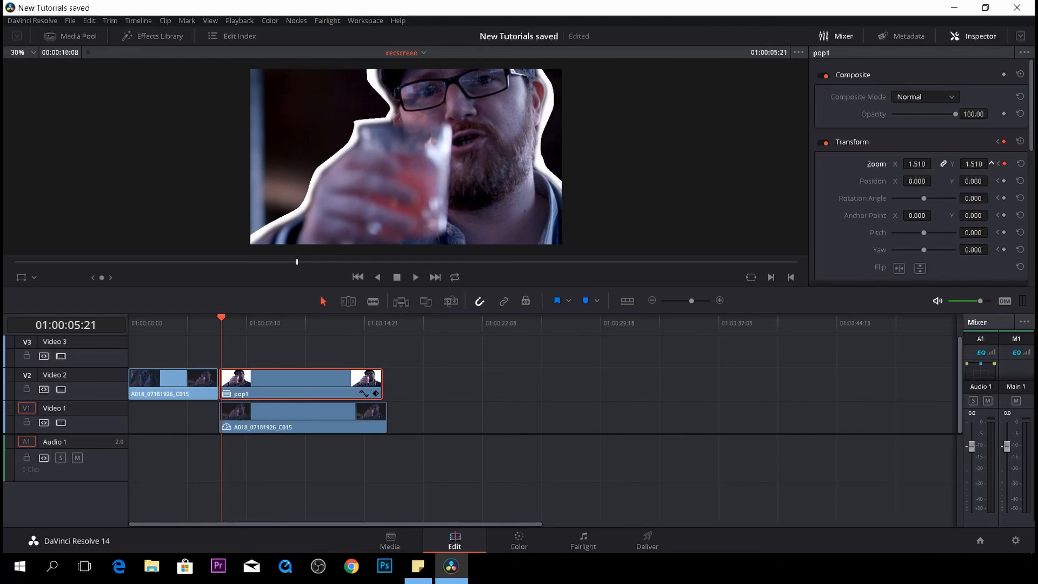